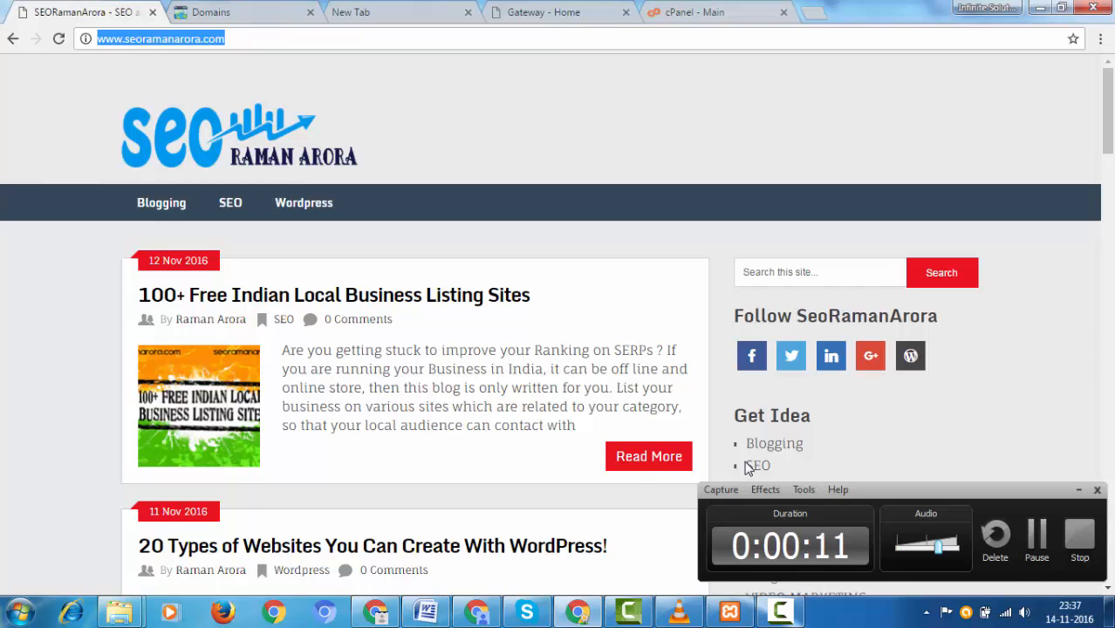
Step: Switch from the SEORamanArora blog to the GoDaddy Domains list
left_click(745, 463)
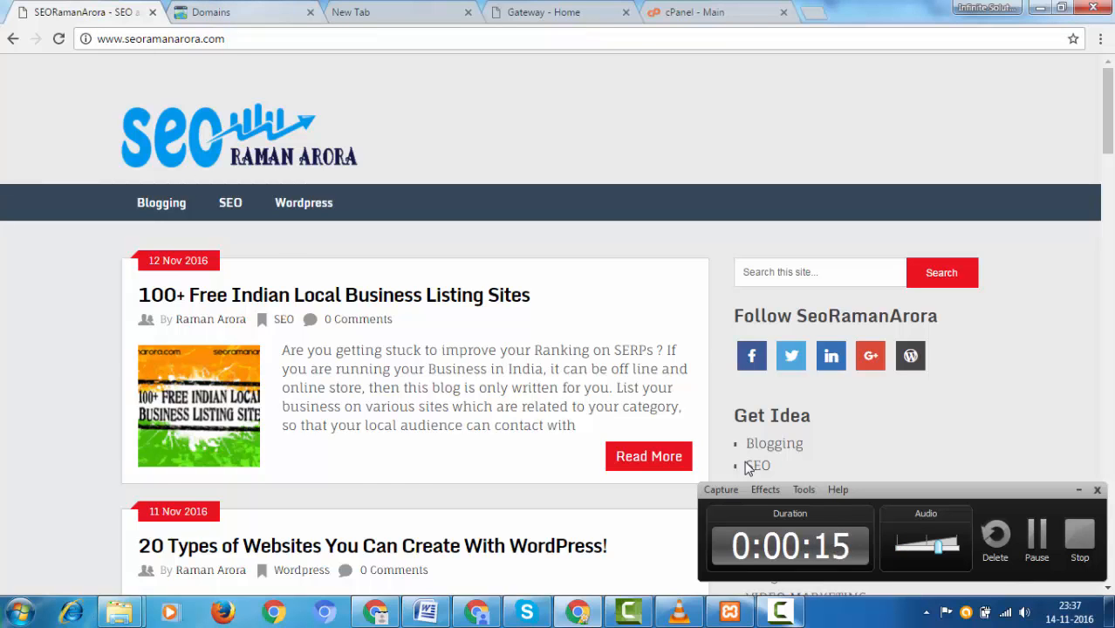
key("ctrl+Tab")
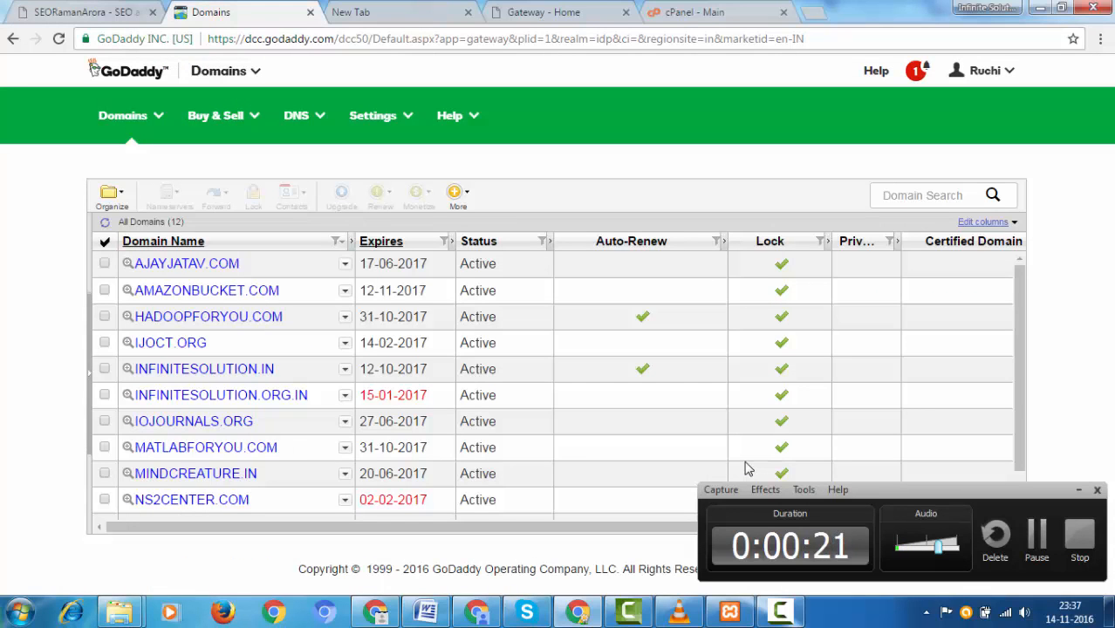
Step: Select the gateway.godaddy.com address in the new tab, then move on to All Hosting Accounts
key("ctrl+Tab")
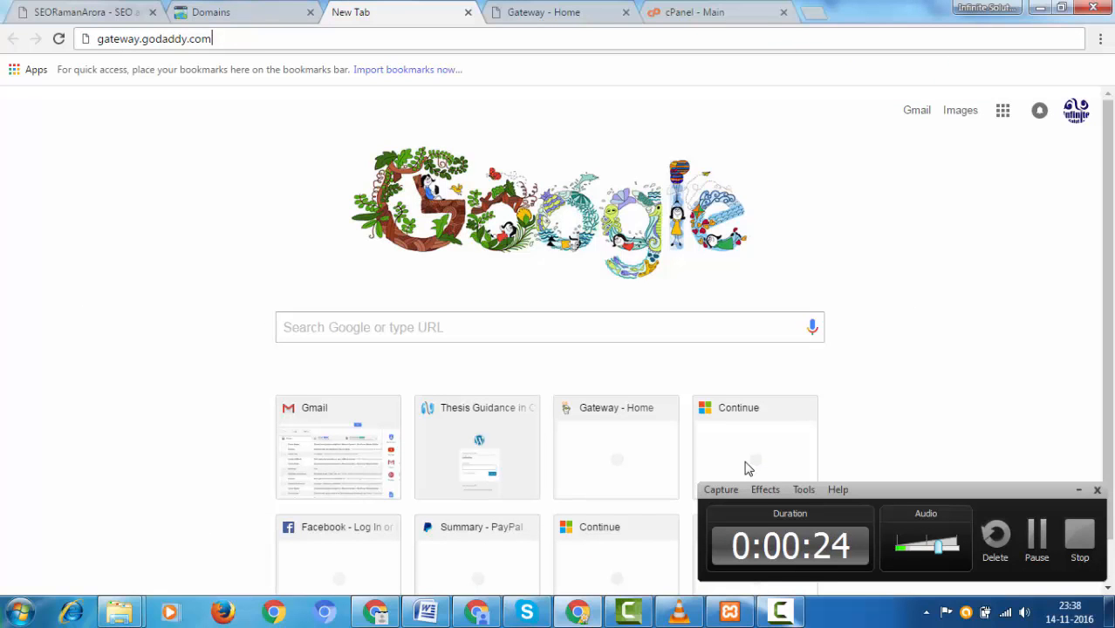
key("ctrl+a")
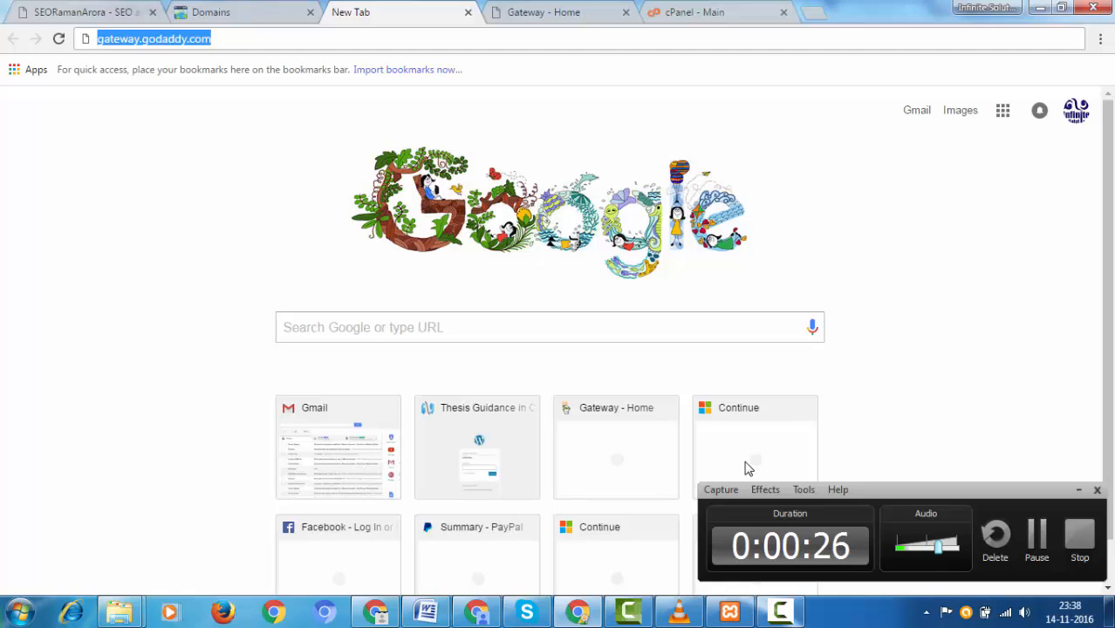
key("Left")
key("Right")
key("Right")
key("Right")
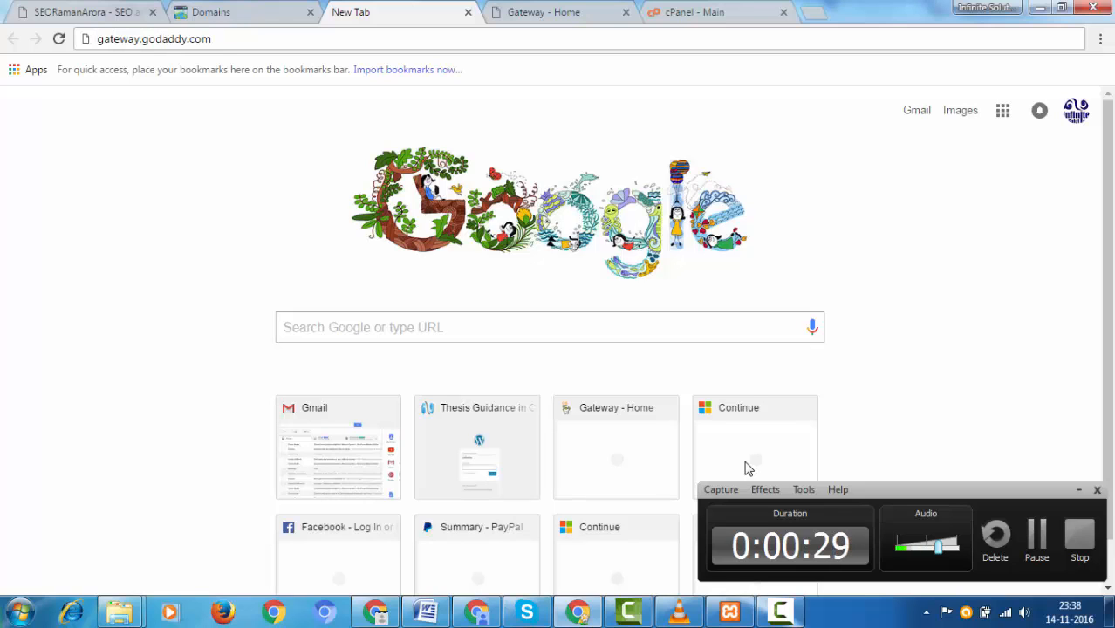
key("End")
key("shift+Left")
key("shift+Left")
key("shift+Left")
key("shift+Left")
key("shift+Left")
key("shift+Left")
key("shift+Left")
key("shift+Left")
key("shift+Left")
key("shift+Left")
key("shift+Left")
key("shift+Left")
key("shift+Left")
key("shift+Left")
key("shift+Left")
key("shift+Left")
key("shift+Right")
key("shift+Right")
key("shift+Right")
key("shift+Right")
key("shift+Right")
key("Right")
key("shift+Left")
key("shift+Left")
key("shift+Left")
key("shift+Left")
key("shift+Left")
key("shift+Left")
key("shift+Left")
key("shift+Left")
key("shift+Left")
key("shift+Left")
key("shift+Left")
key("shift+Left")
key("shift+Left")
key("shift+Left")
key("shift+Left")
key("shift+Left")
key("shift+Left")
key("shift+Left")
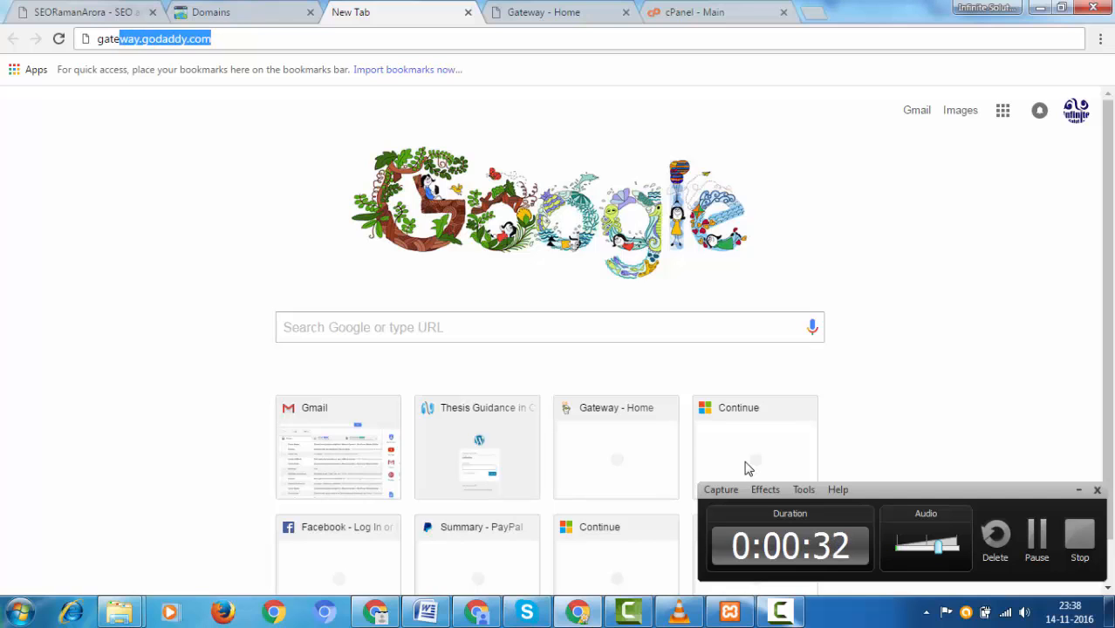
key("shift+Left")
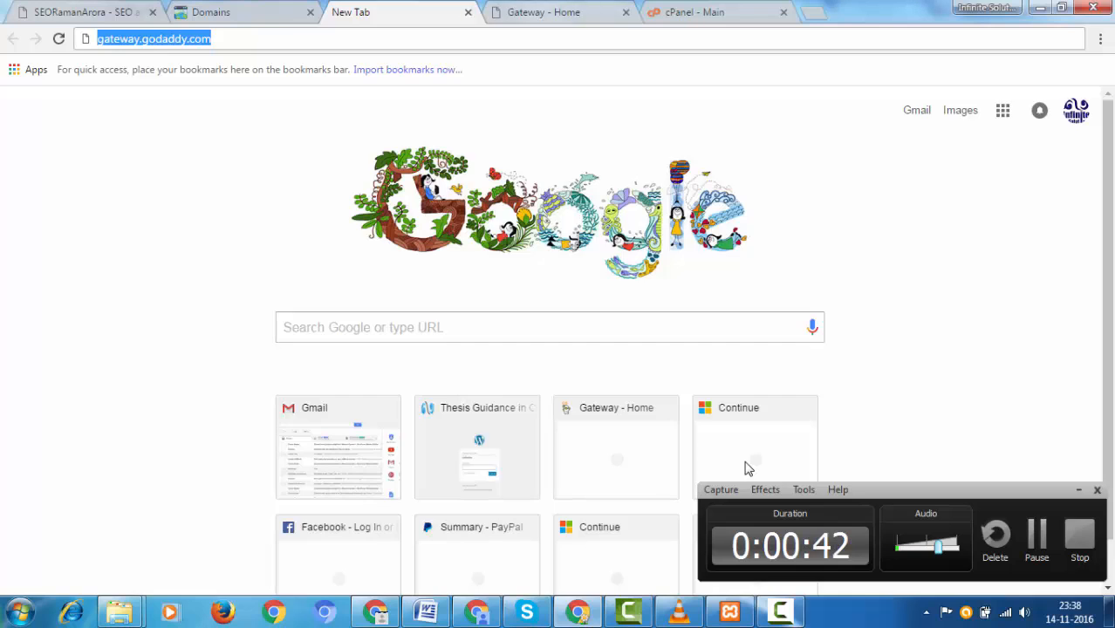
key("ctrl+Tab")
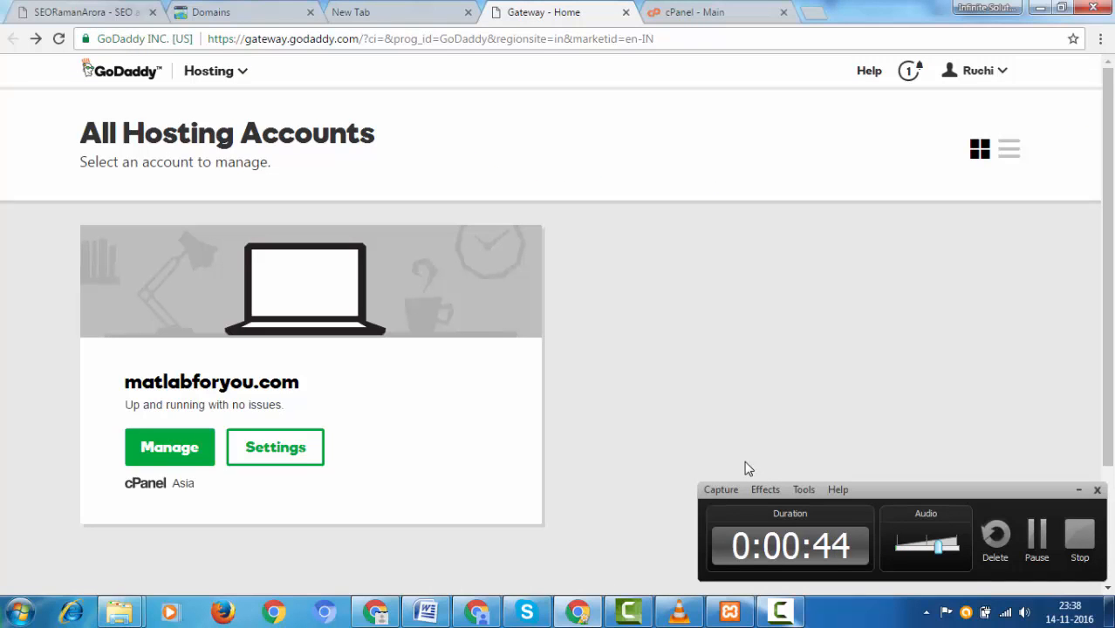
Step: Open the GoDaddy domain list from the product sections menu
mouse_move(299, 383)
left_mouse_down()
mouse_move(125, 382)
mouse_move(299, 383)
left_mouse_up()
left_click(745, 462)
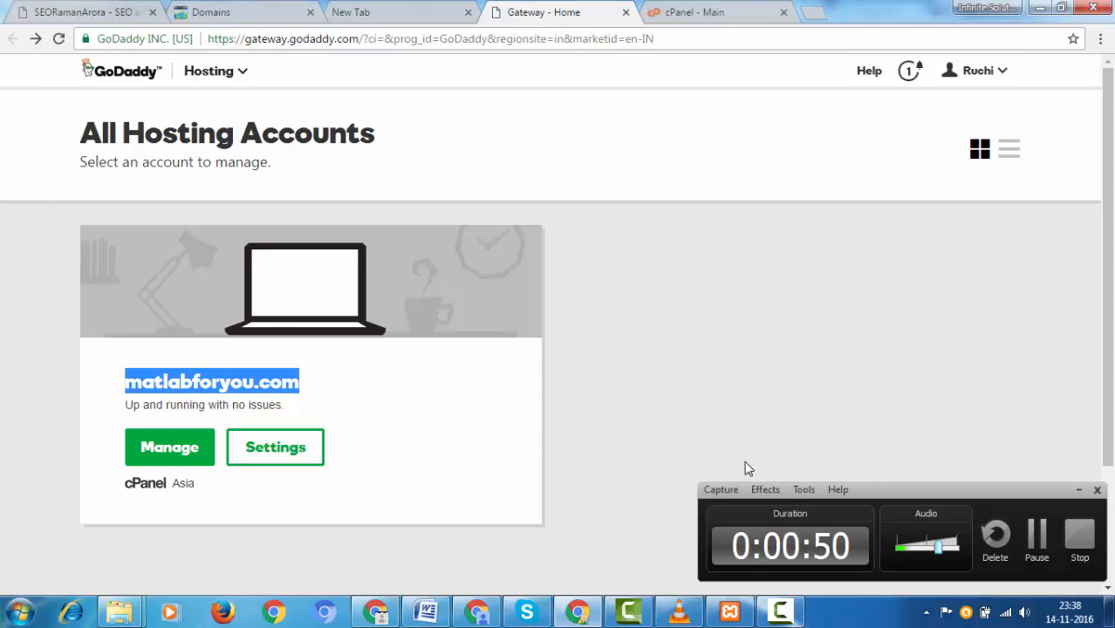
left_click(745, 463)
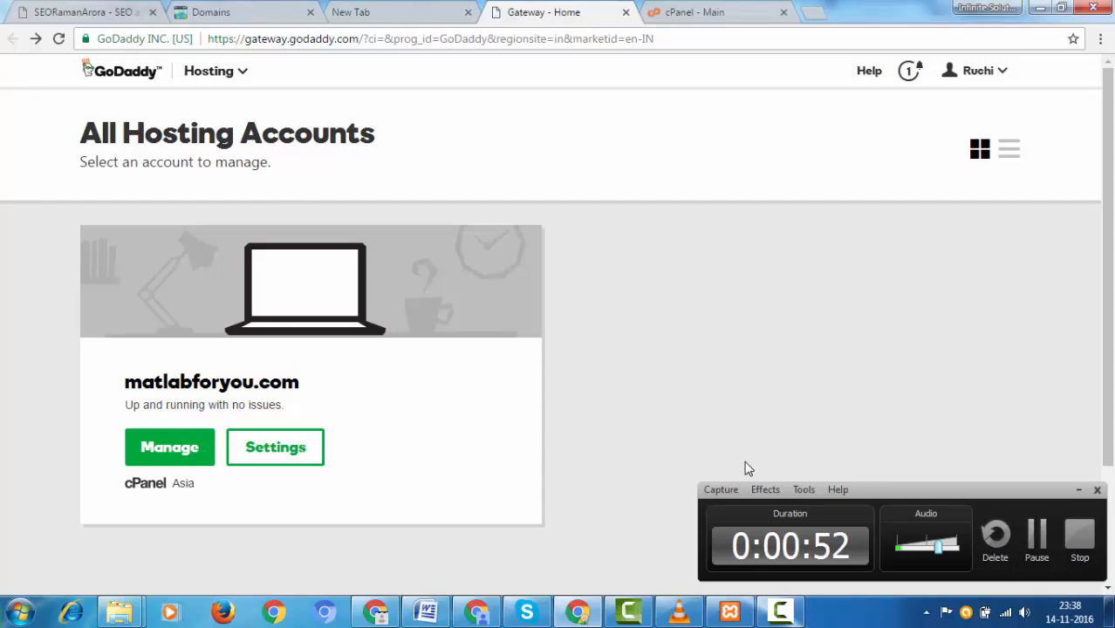
left_click(215, 71)
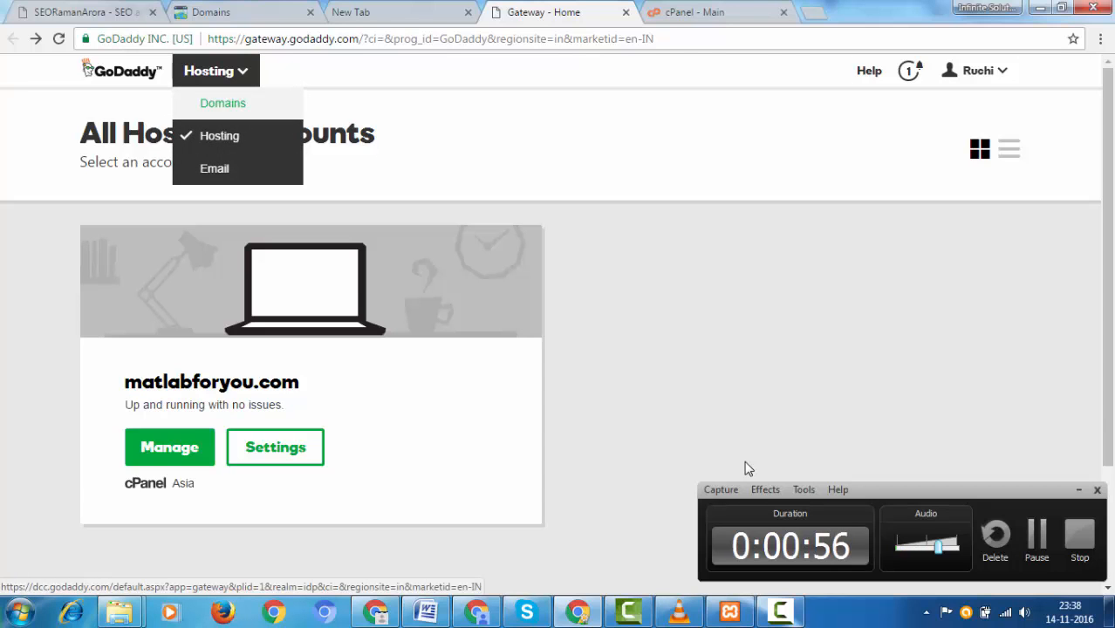
left_click(222, 103)
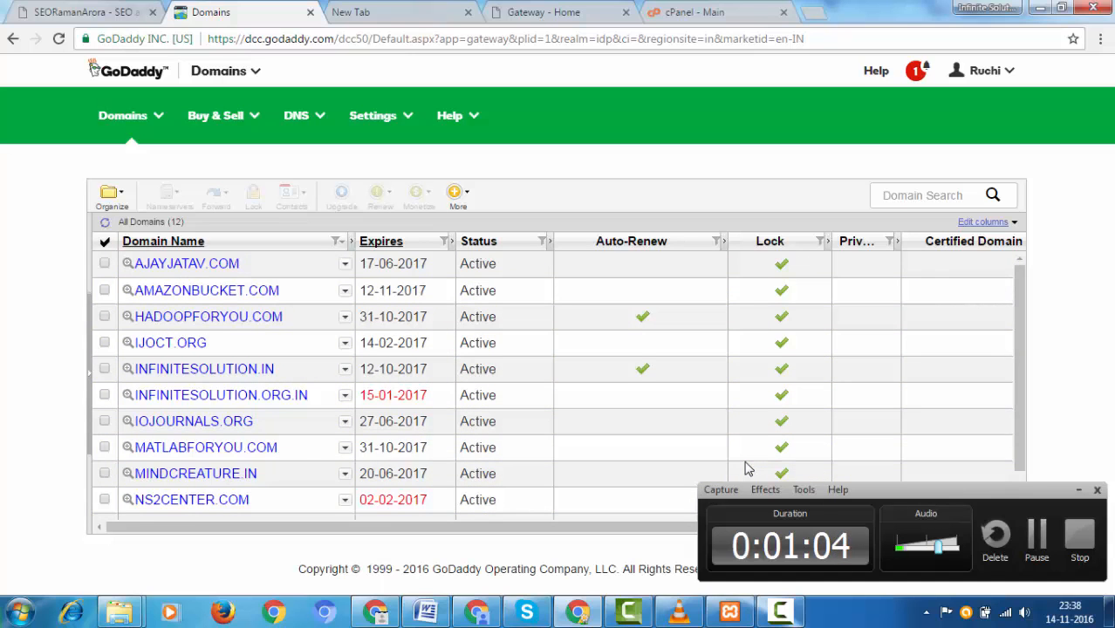
Step: Scan the domain list for ajayjatav.com, then open cPanel for the matlabforyou.com account
scroll(746, 469, "down", 2)
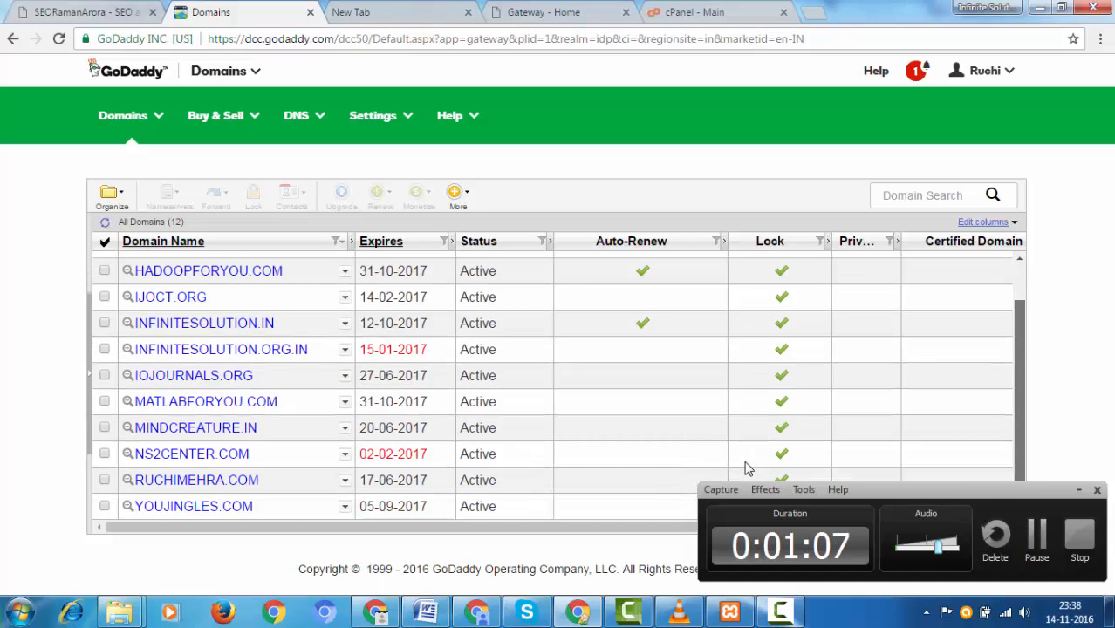
scroll(746, 468, "up", 1)
scroll(745, 468, "down", 1)
scroll(746, 469, "up", 1)
scroll(746, 468, "down", 1)
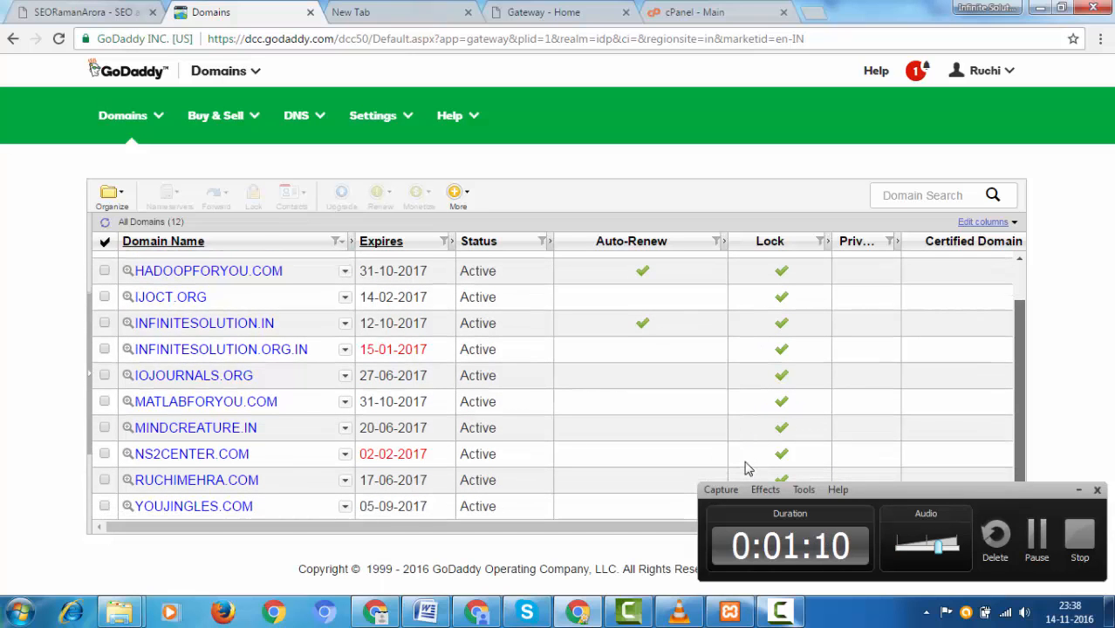
scroll(746, 469, "up", 2)
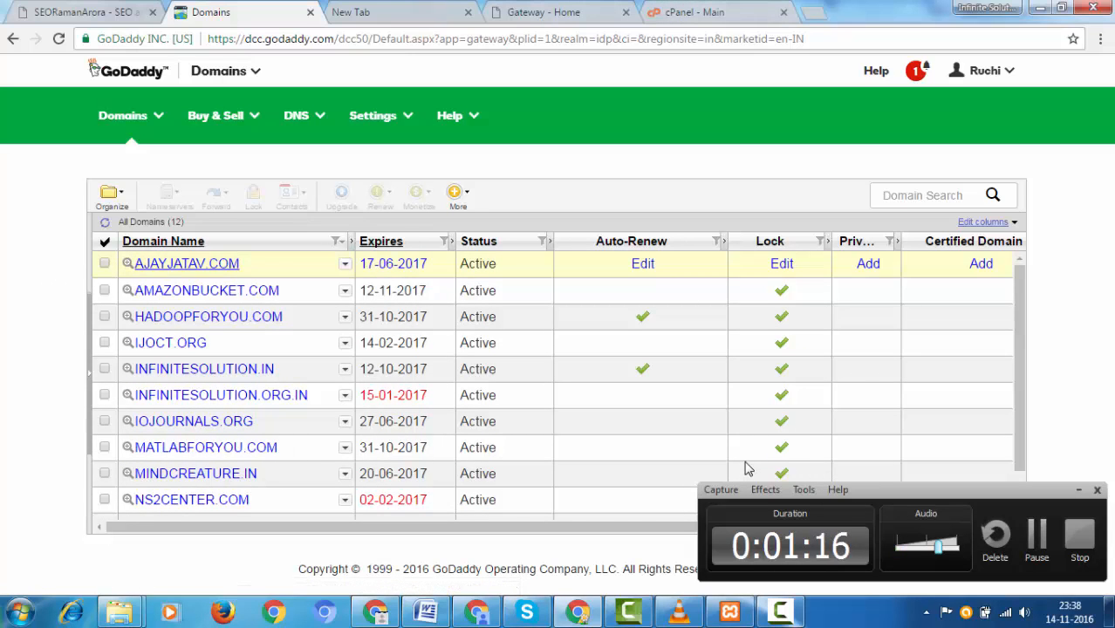
left_click(552, 11)
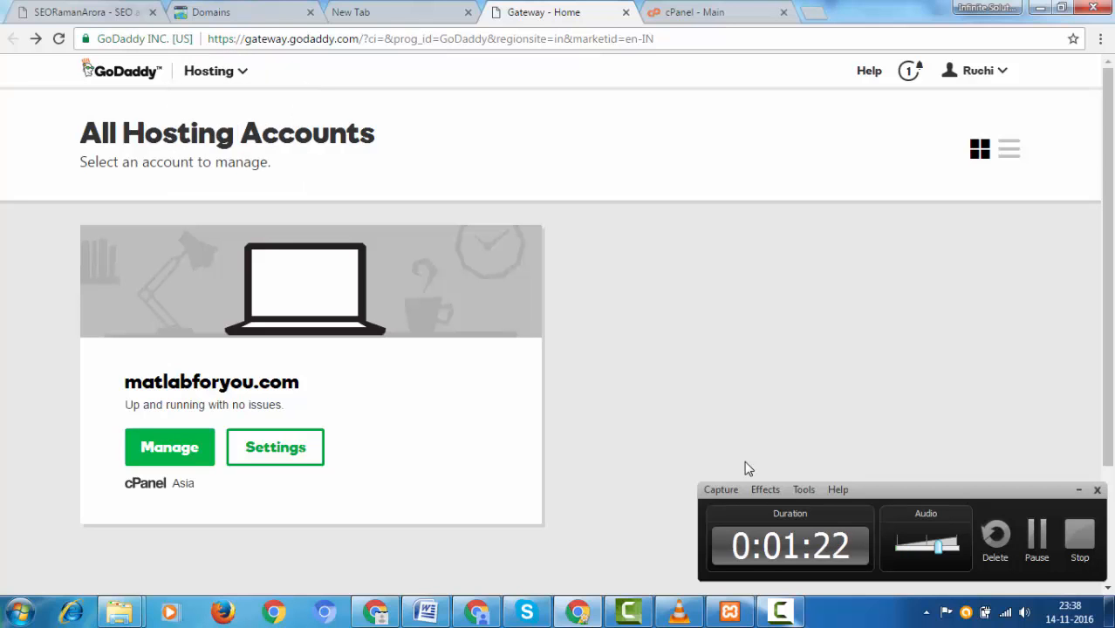
left_click(169, 447)
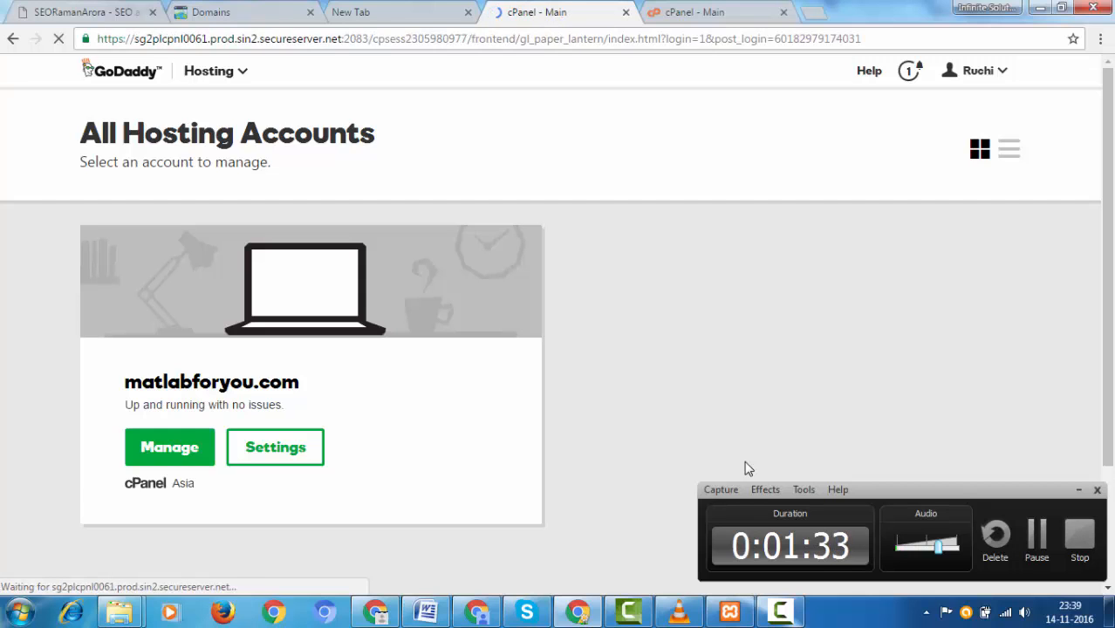
Step: Scroll the matlabforyou.com cPanel dashboard down to its Domains and Email tools
left_click(1078, 490)
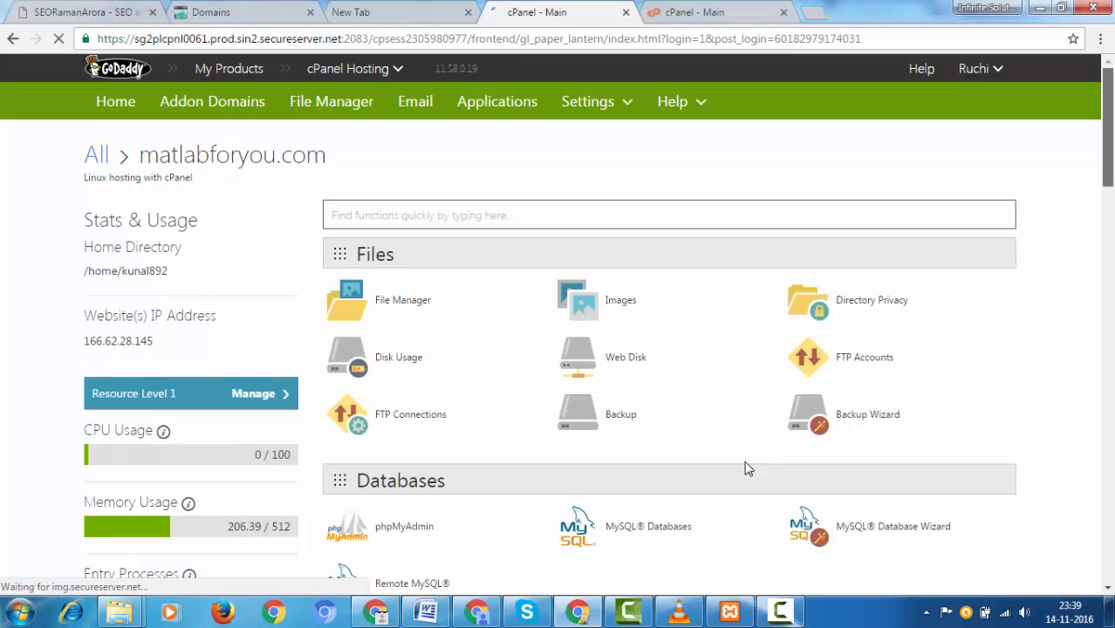
scroll(746, 468, "down", 8)
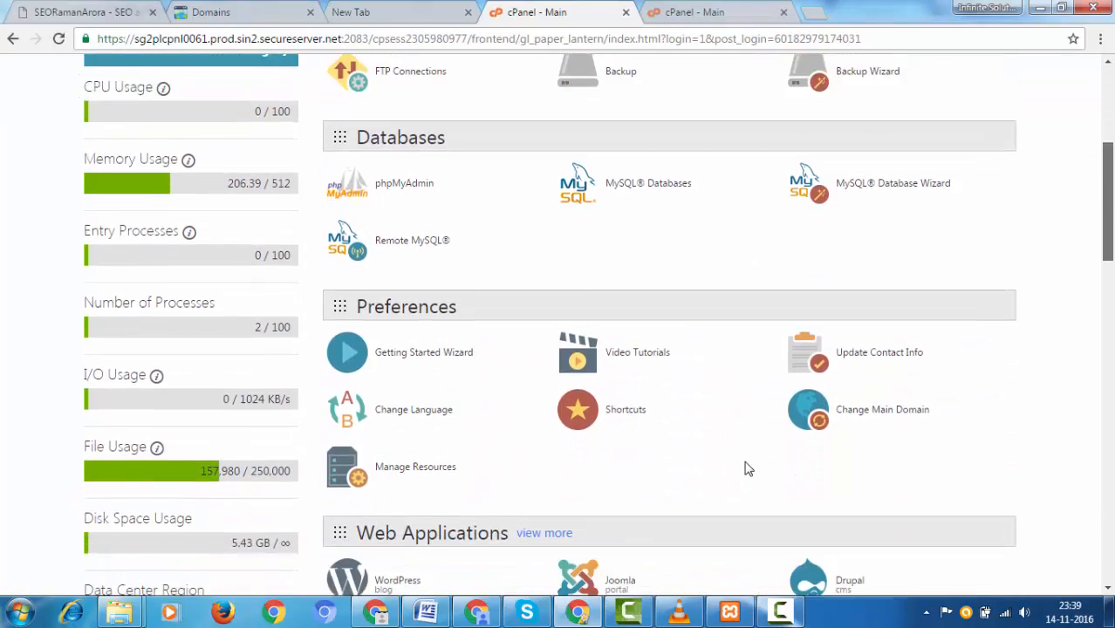
scroll(746, 468, "up", 8)
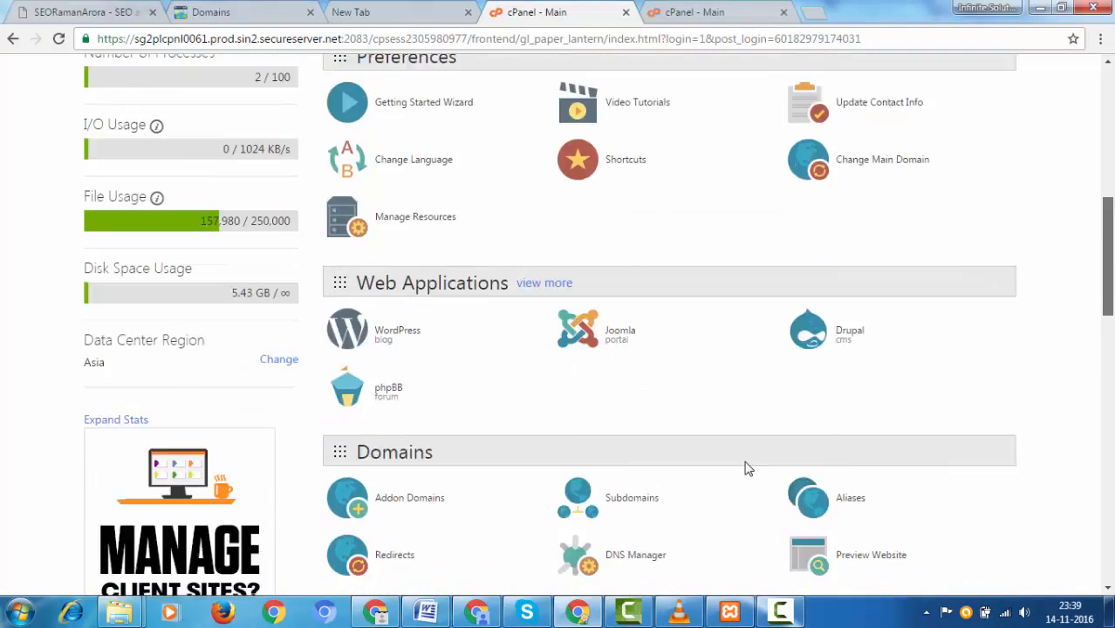
scroll(746, 468, "down", 8)
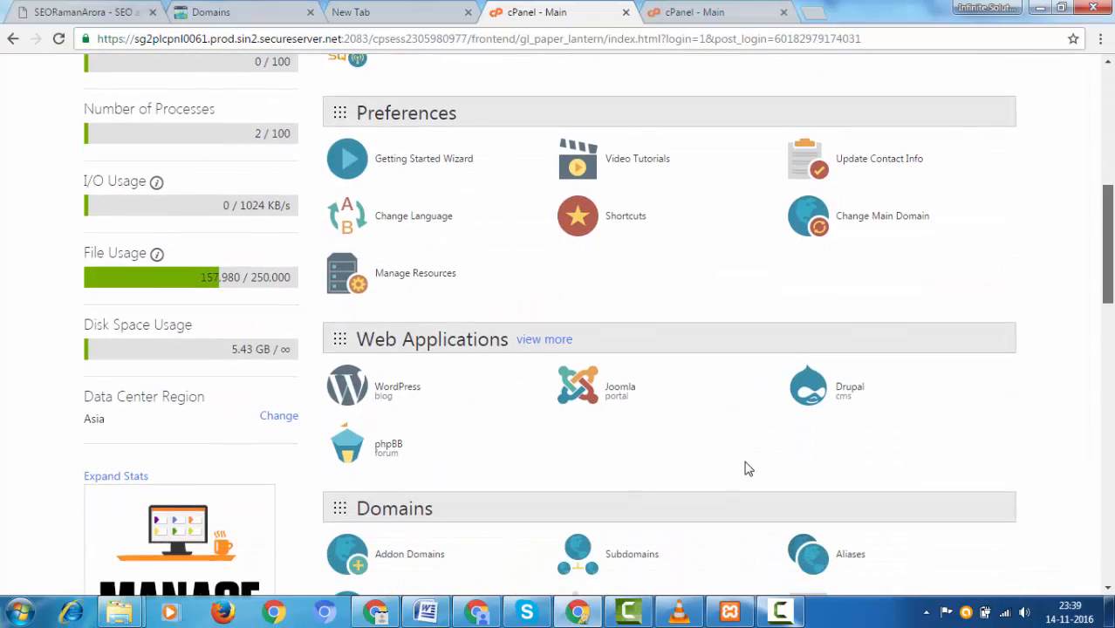
scroll(746, 469, "down", 2)
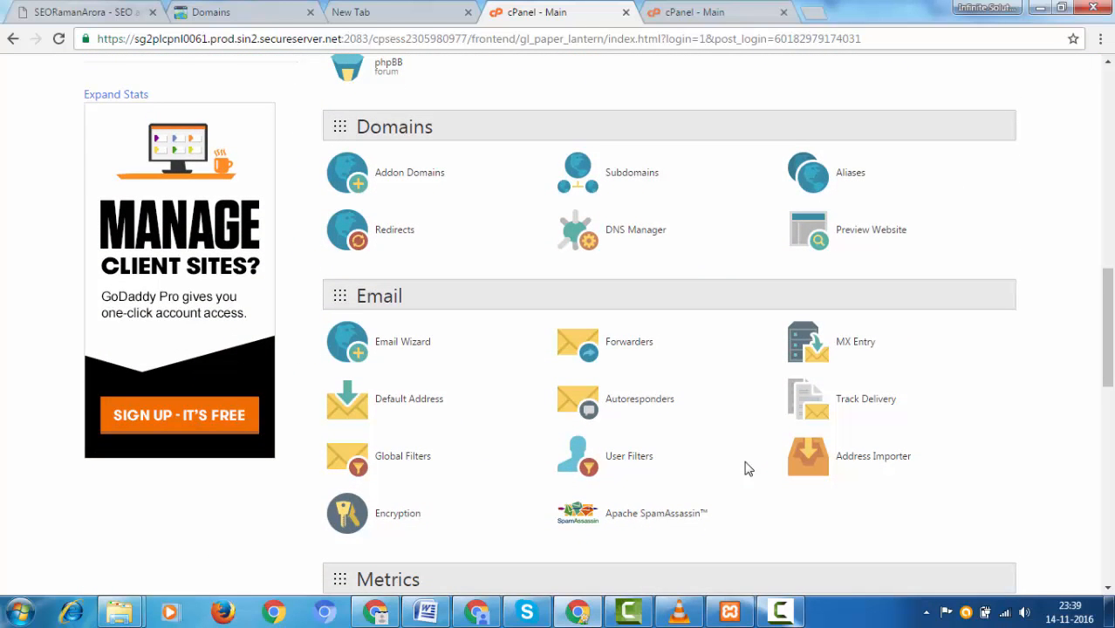
left_click(409, 172)
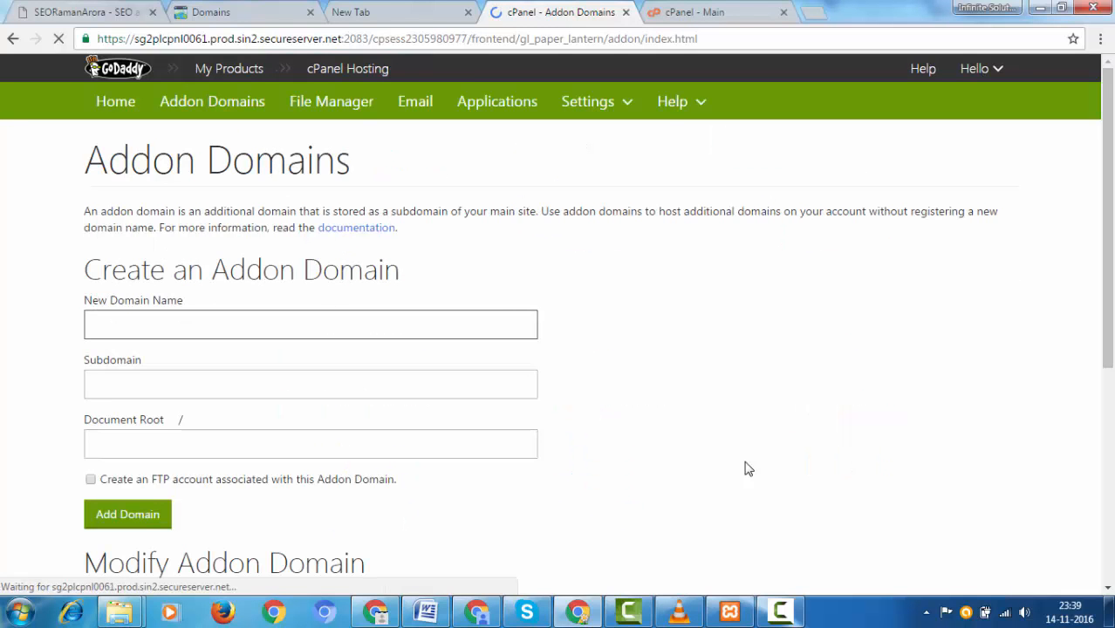
scroll(746, 468, "down", 1)
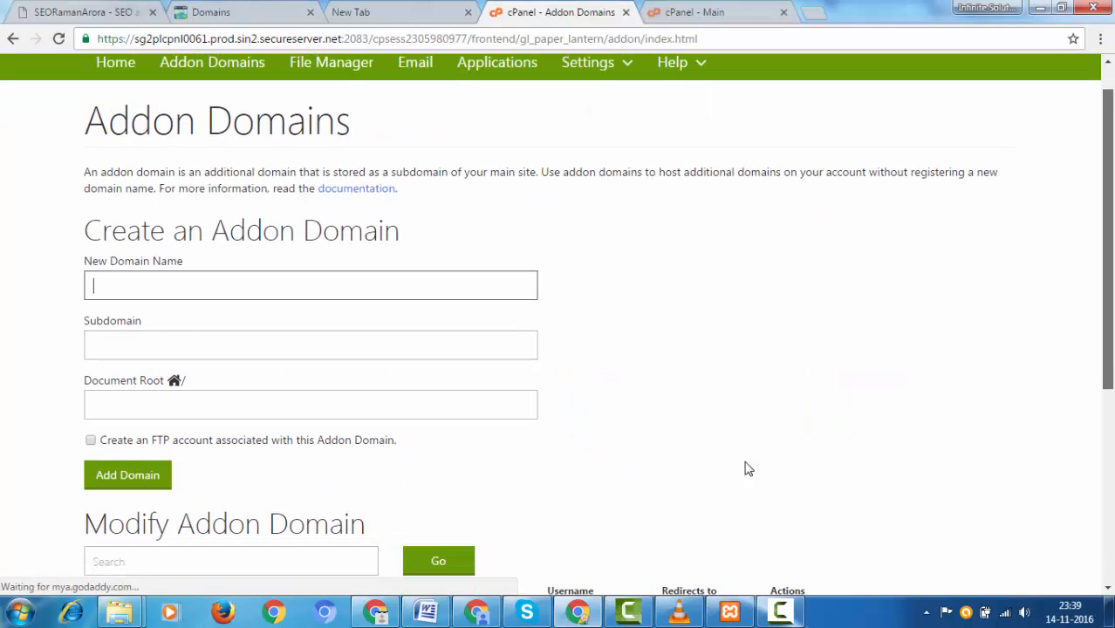
type("www")
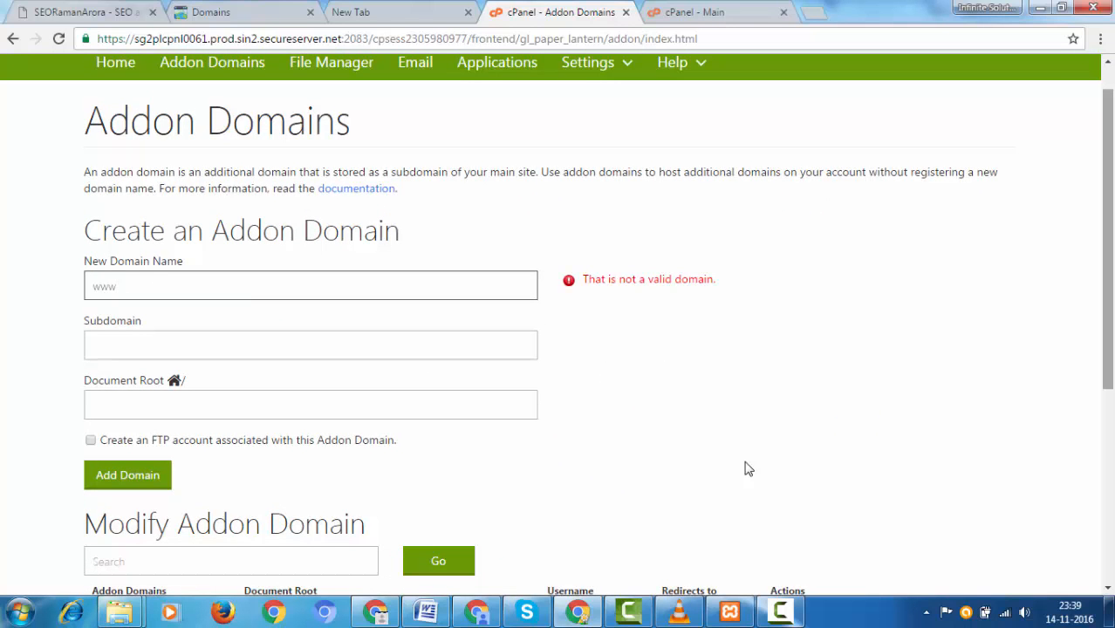
type(".ajay")
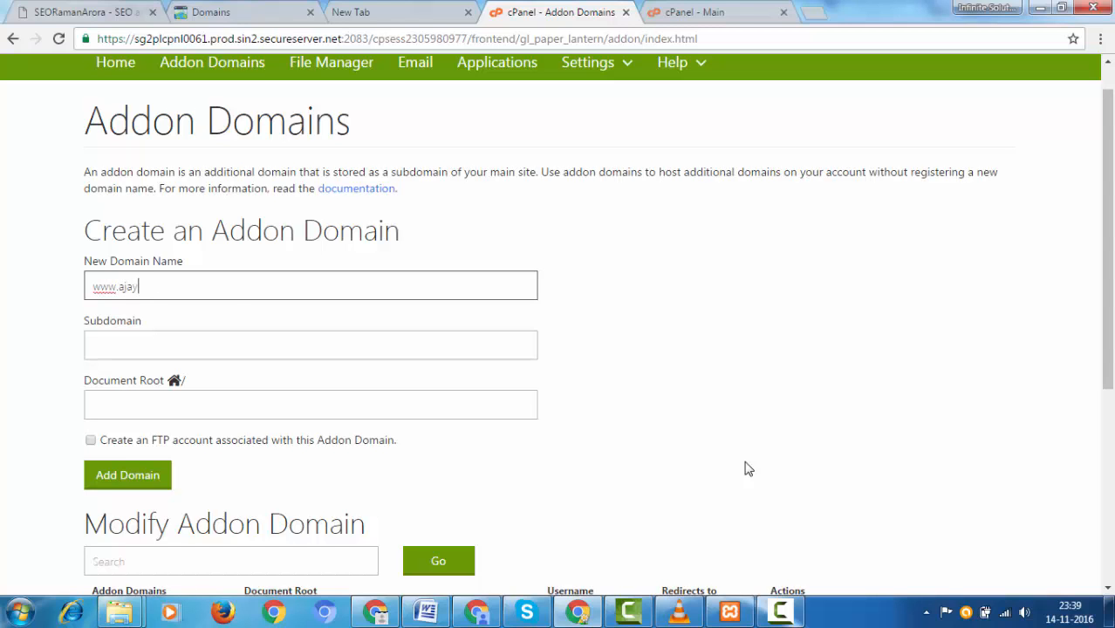
type("jatav.com")
key("Tab")
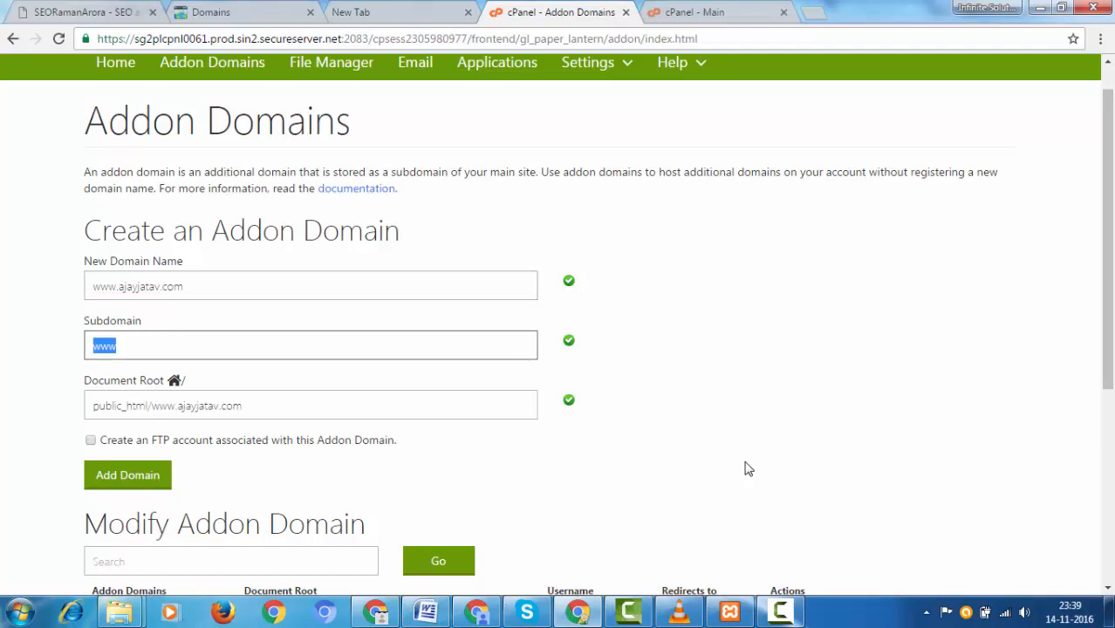
type("ajay")
key("Tab")
key("Tab")
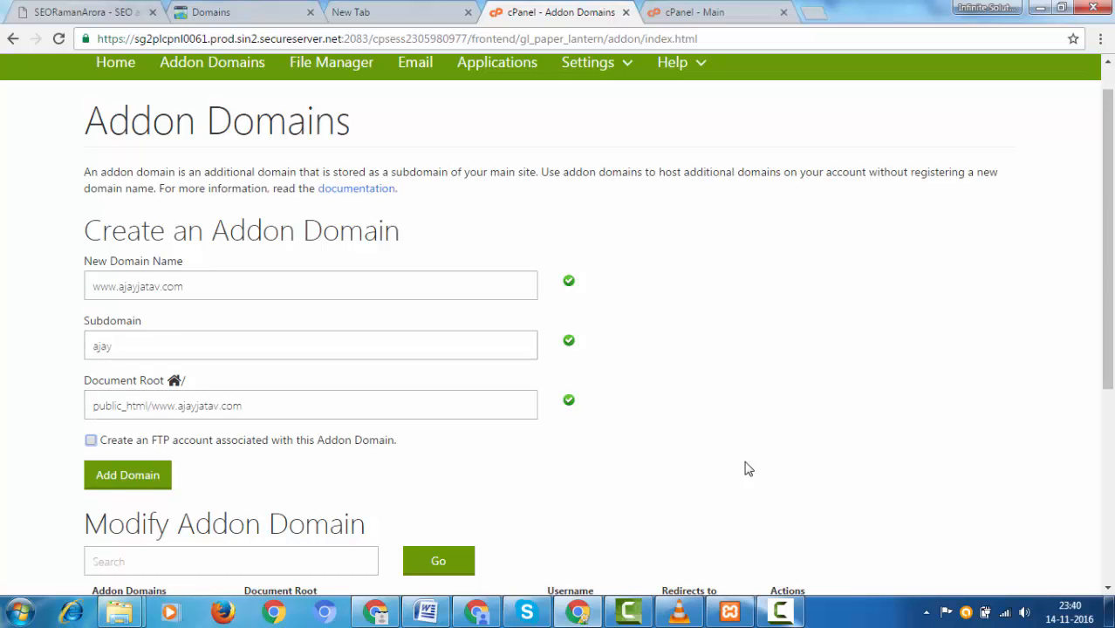
scroll(745, 468, "down", 1)
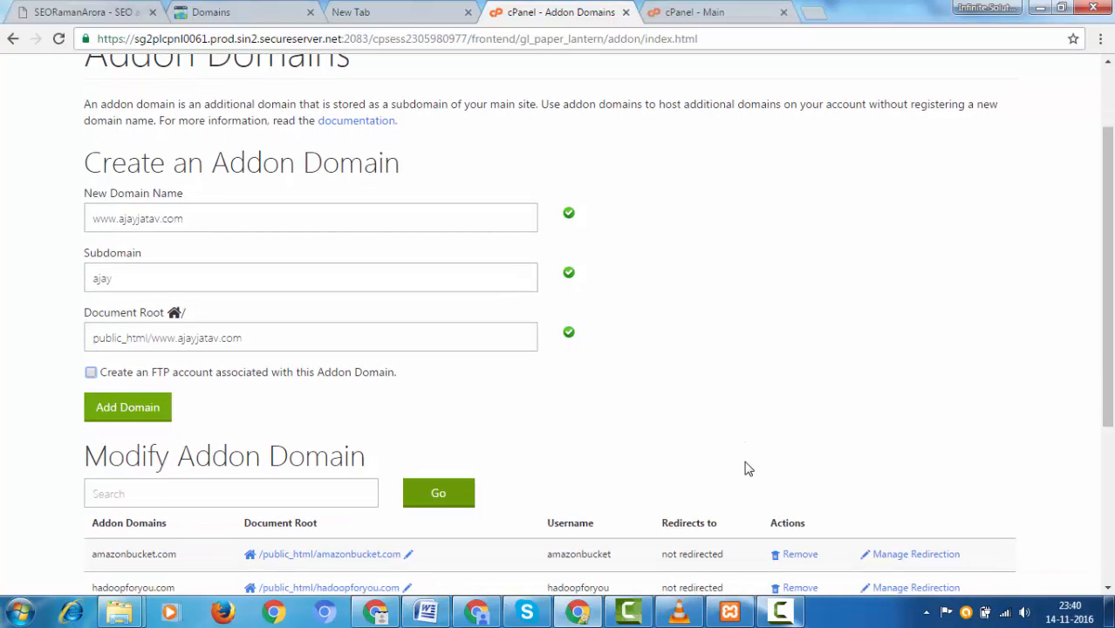
key("Tab")
key("Return")
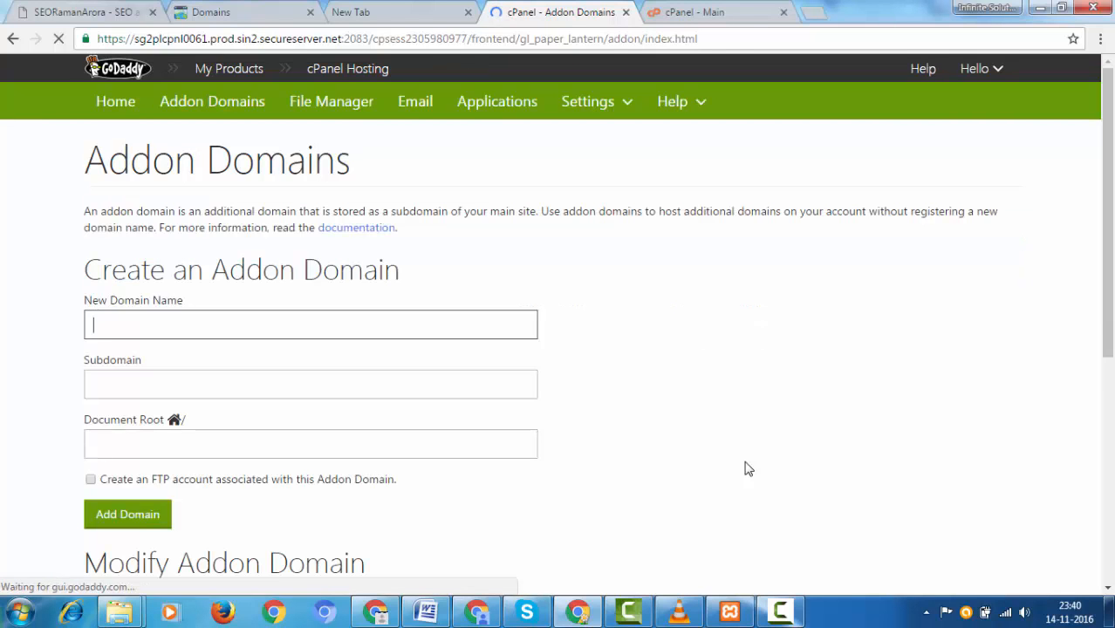
Step: Confirm ajayjatav.com in the addon domains list and return to the main cPanel page
scroll(747, 468, "down", 5)
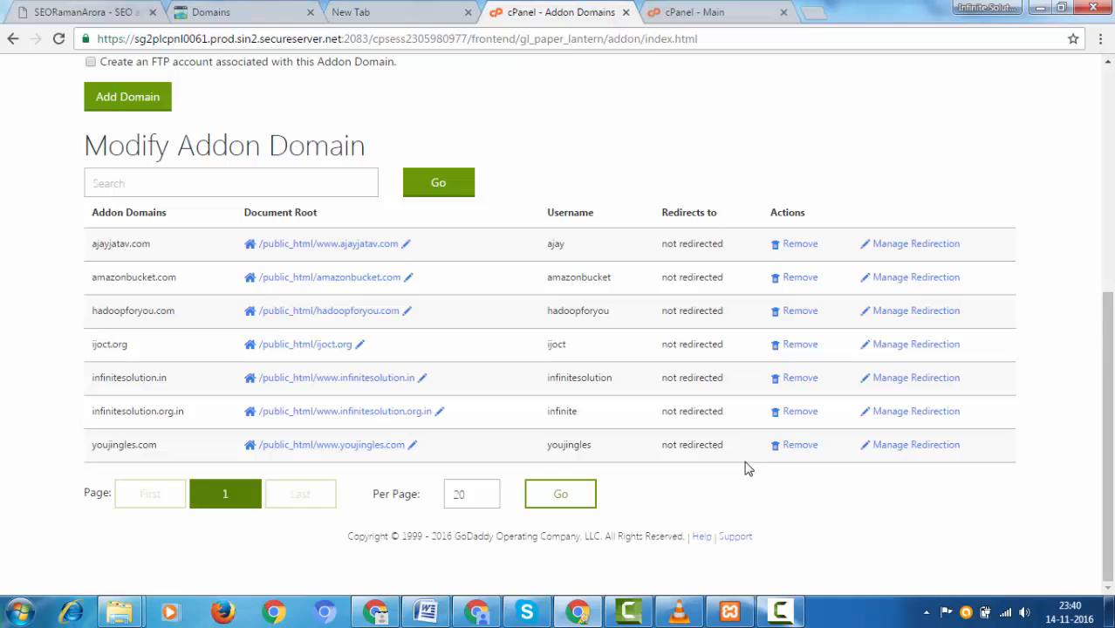
left_click_drag(93, 244, 150, 244)
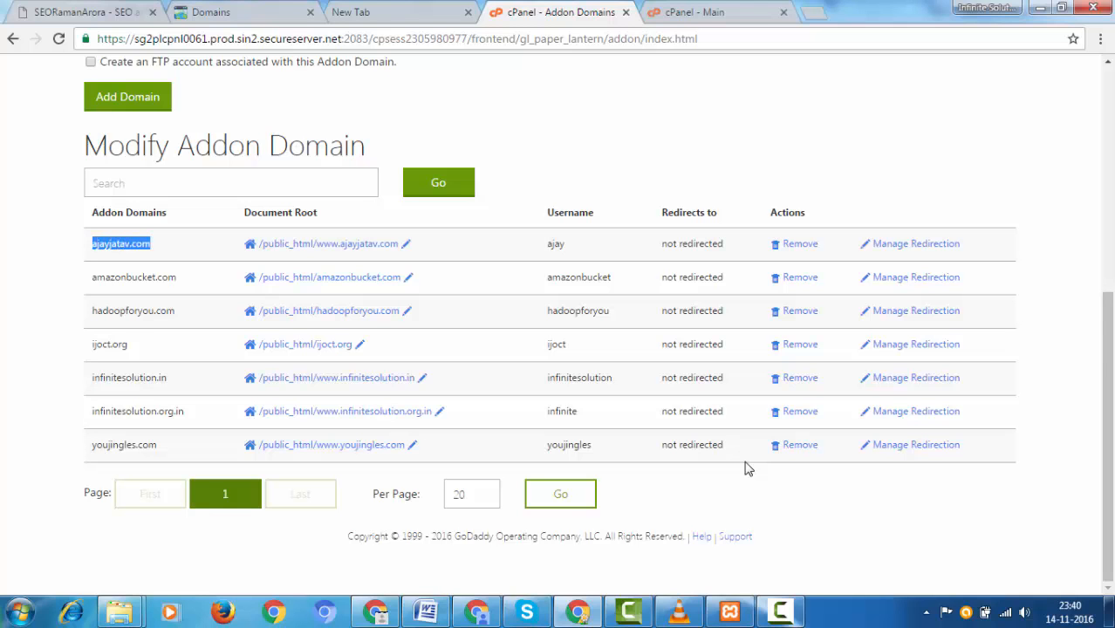
key("ctrl+Tab")
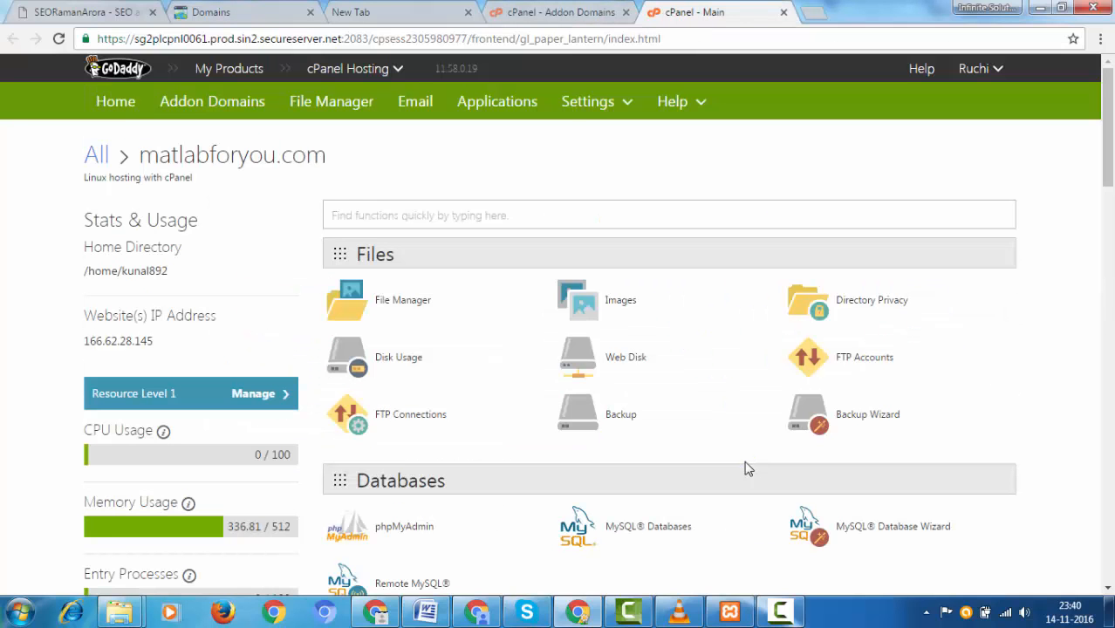
Step: Scroll to the Databases section and open MySQL® Databases
scroll(747, 469, "down", 4)
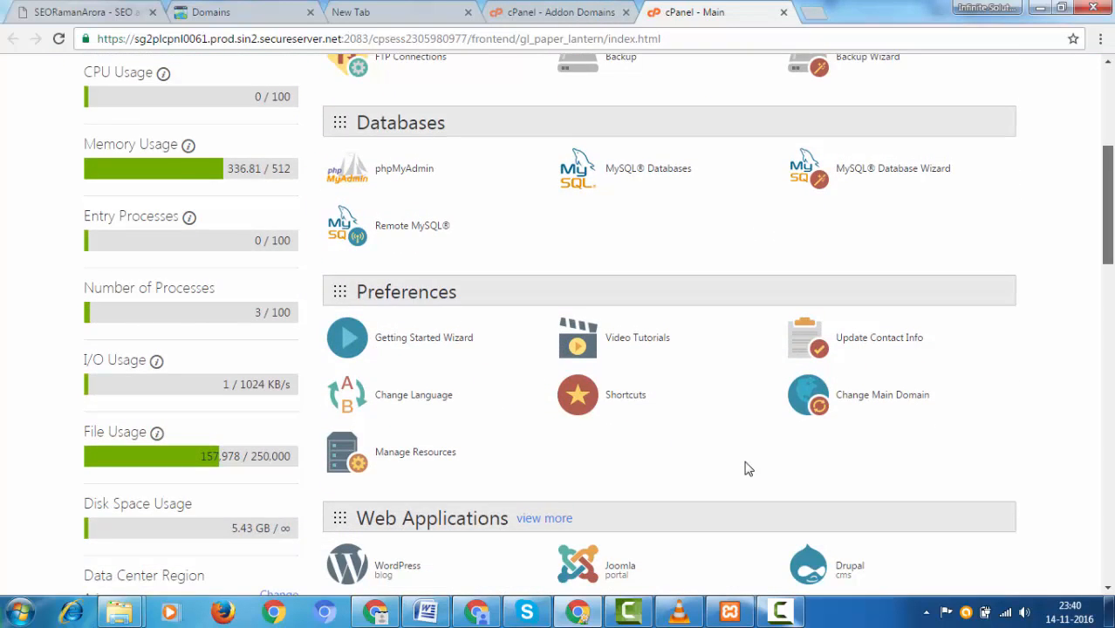
scroll(748, 469, "down", 1)
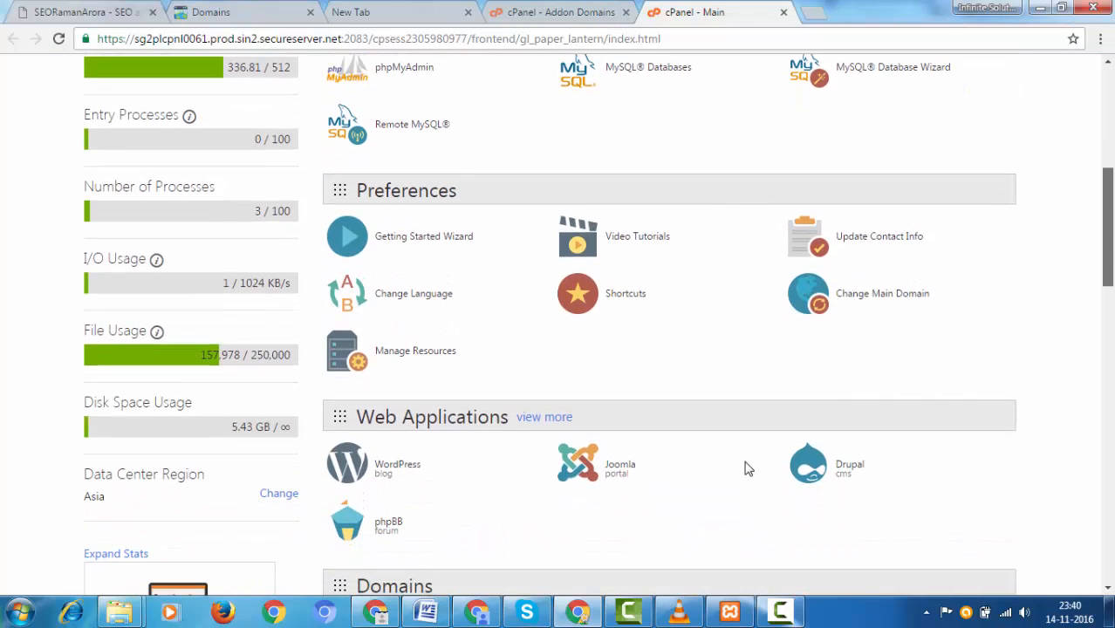
scroll(747, 469, "up", 2)
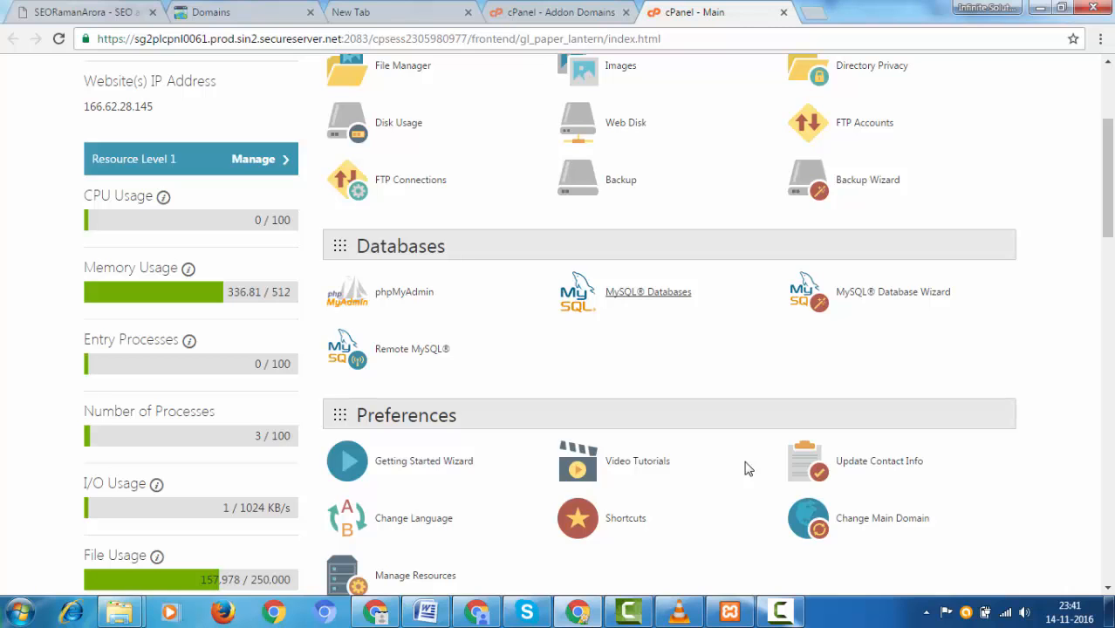
left_click(648, 292)
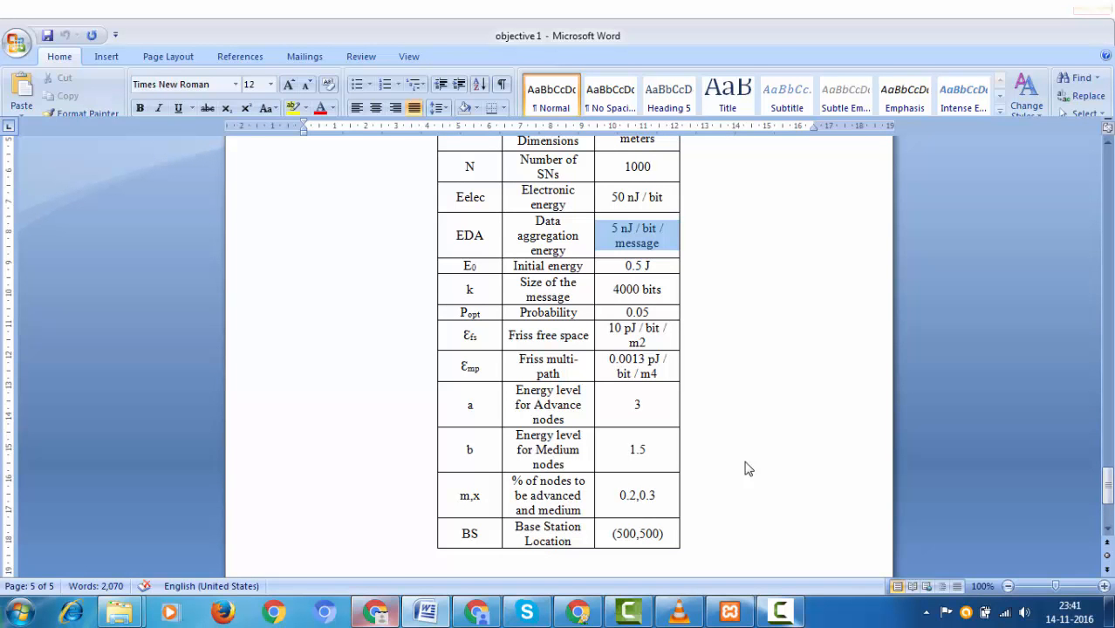
Step: Create a new MySQL database named 'ajayjatav'
key("ctrl+n")
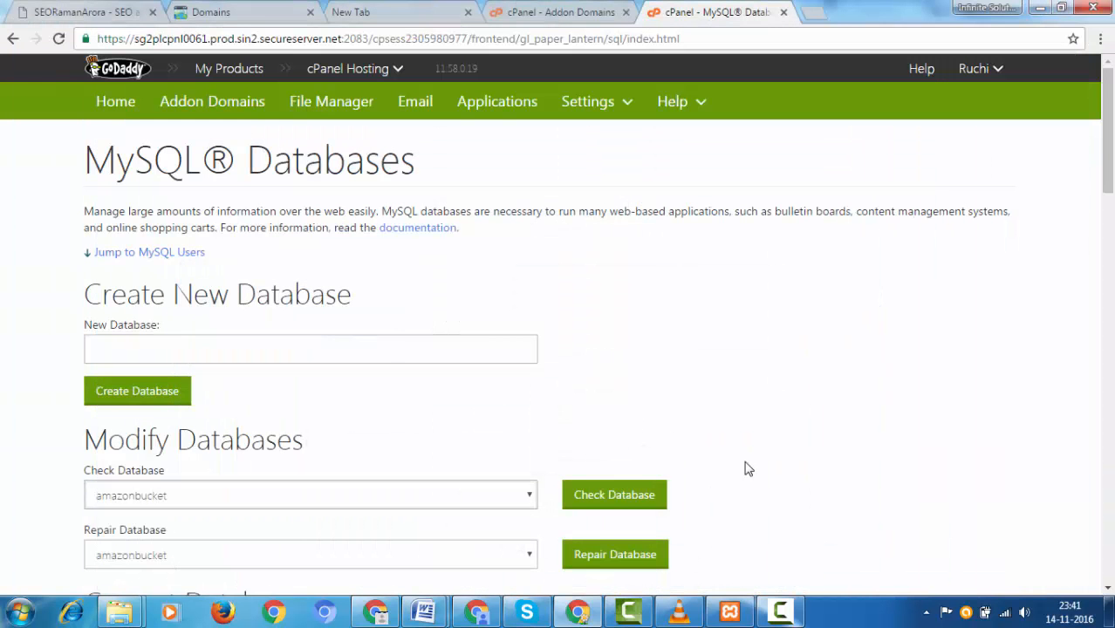
scroll(747, 470, "down", 1)
scroll(747, 469, "down", 1)
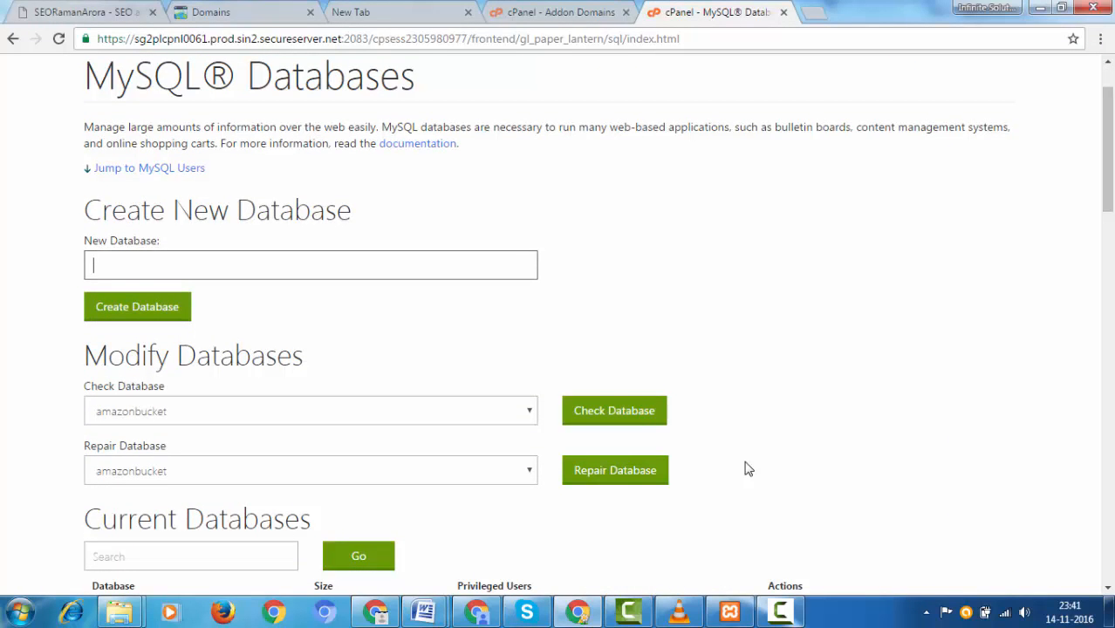
type("ajayjatav")
key("Return")
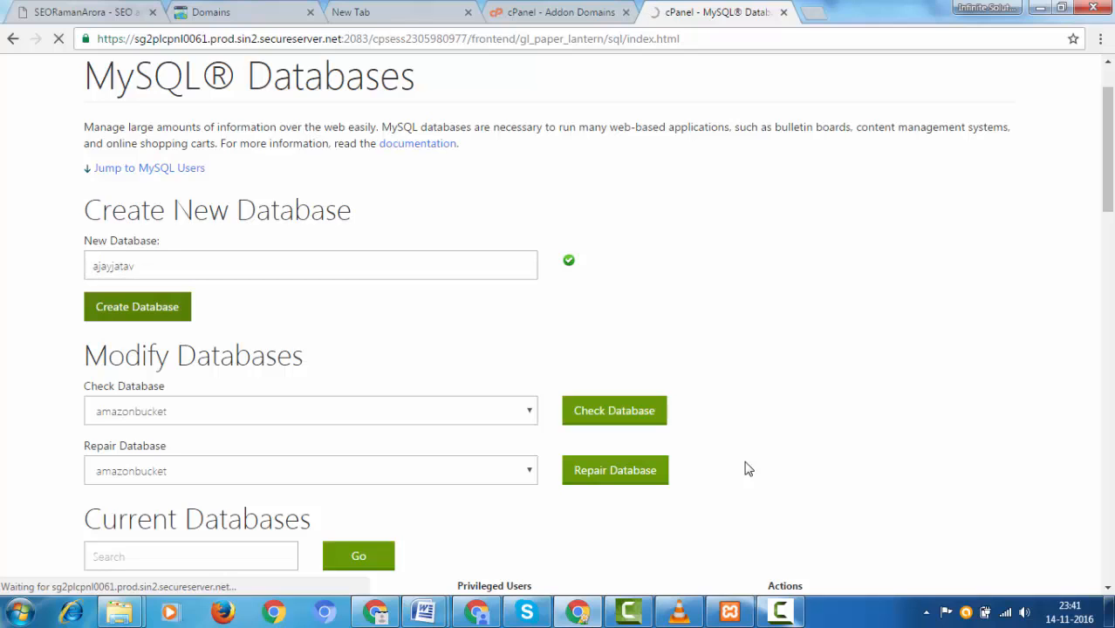
triple_click(745, 463)
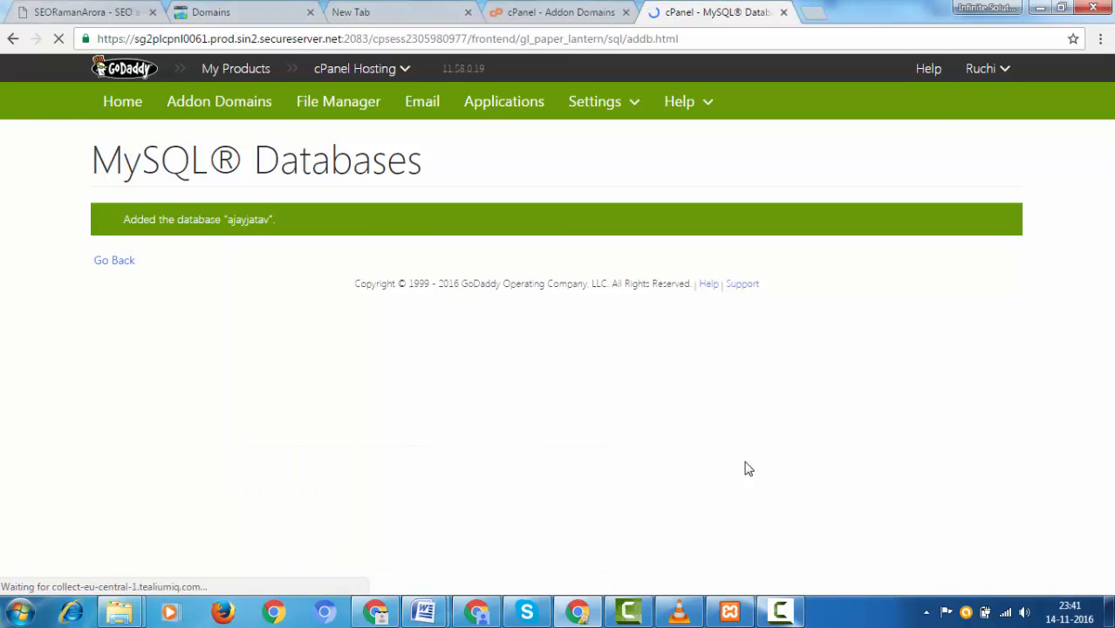
left_click(424, 612)
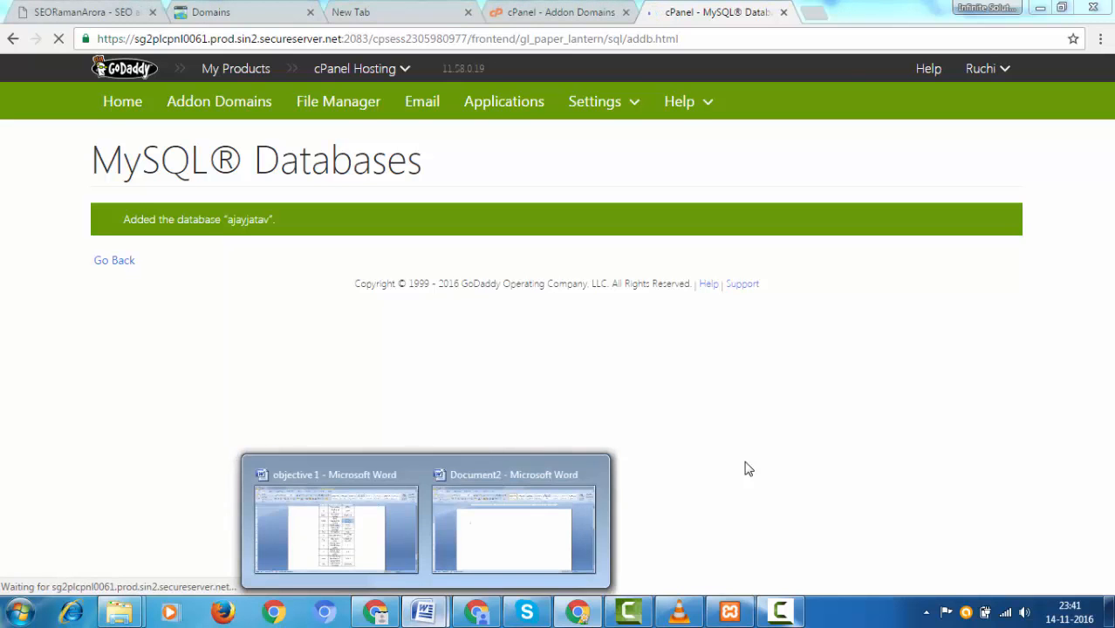
left_click(513, 528)
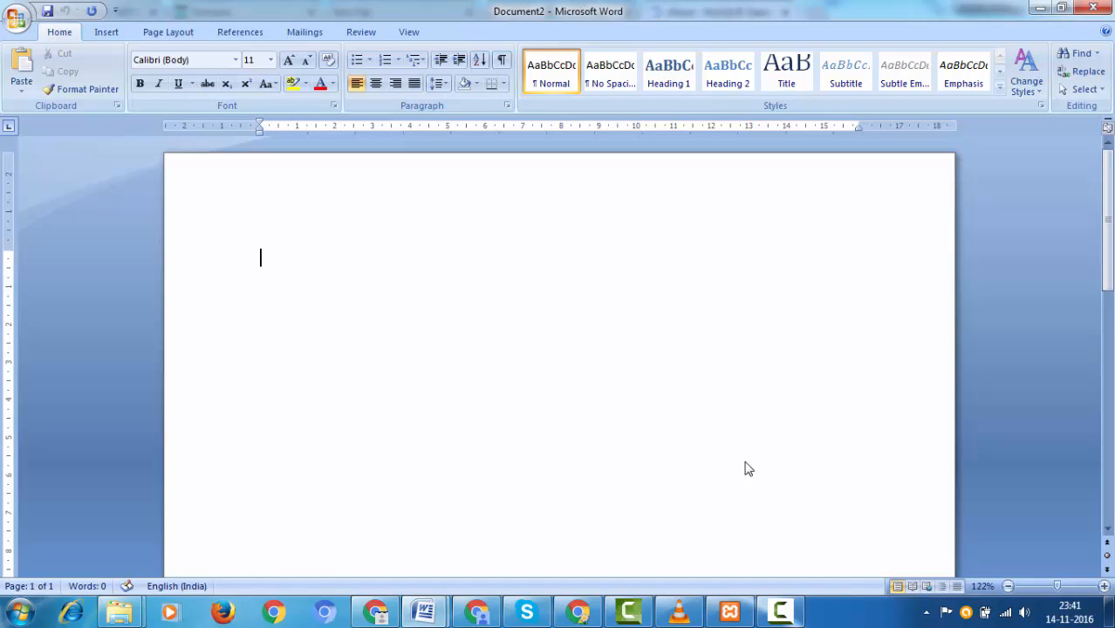
type("AjayJata")
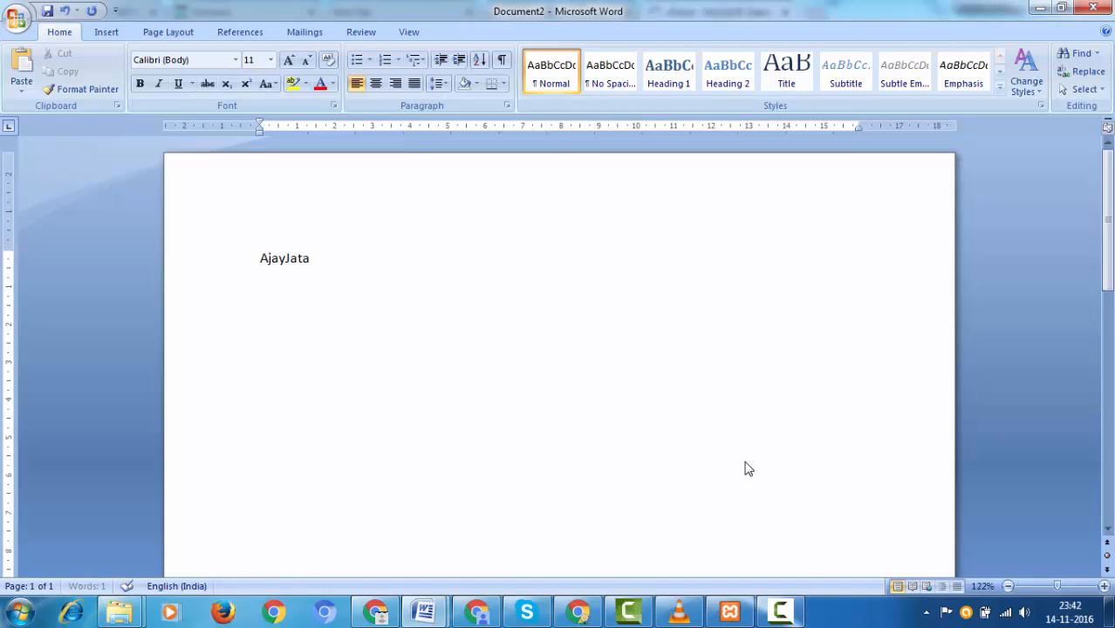
type("v")
key("Return")
key("Return")
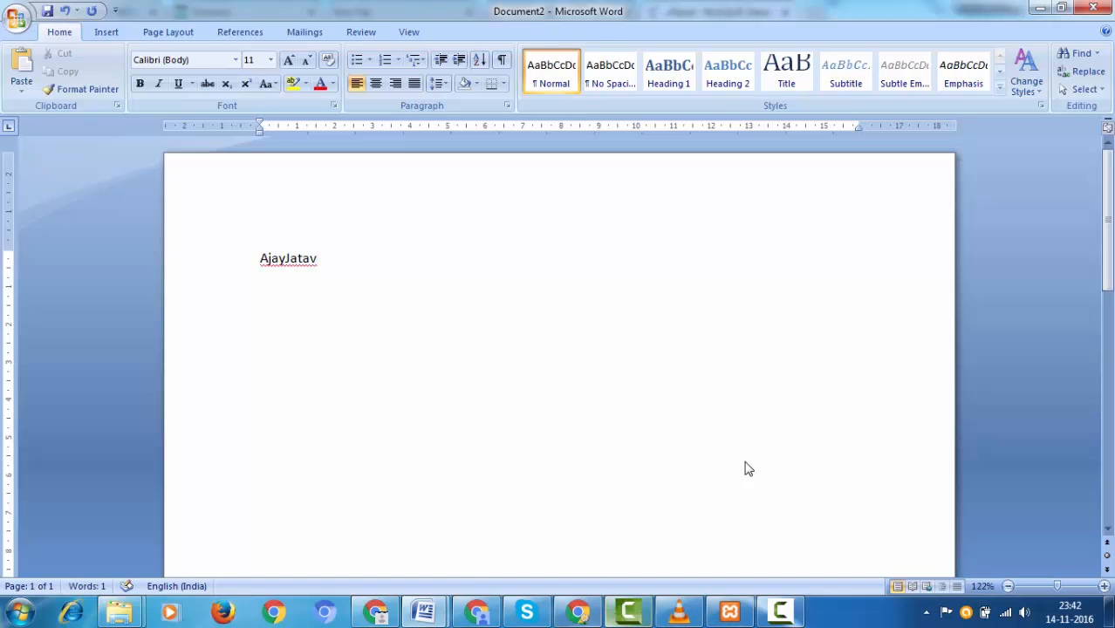
Step: Back in cPanel, locate and highlight the ajayjatav database under Current Databases
key("alt+Tab")
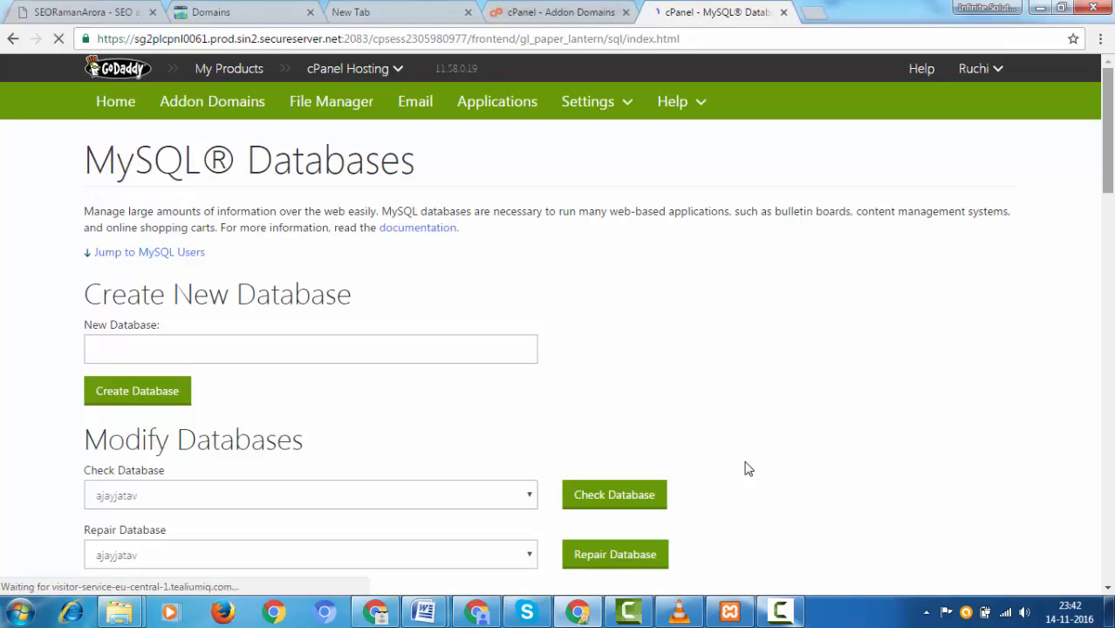
scroll(748, 468, "down", 1)
scroll(748, 468, "down", 7)
scroll(748, 468, "up", 2)
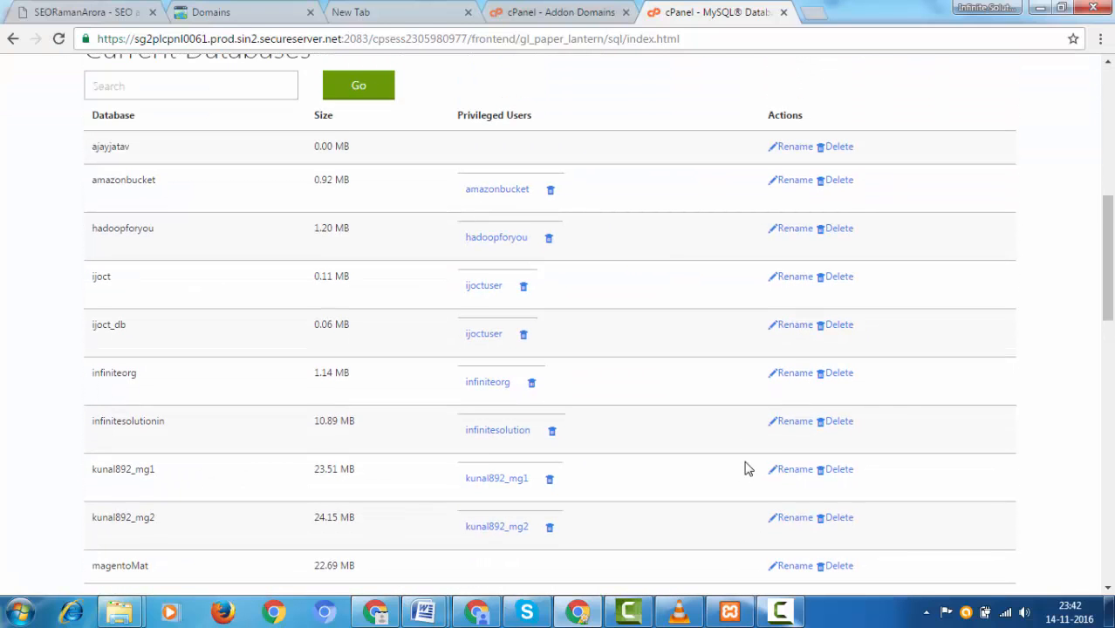
left_click_drag(130, 147, 91, 147)
Step: Create MySQL user 'ajayjatav' with a matching strong password
scroll(746, 468, "down", 6)
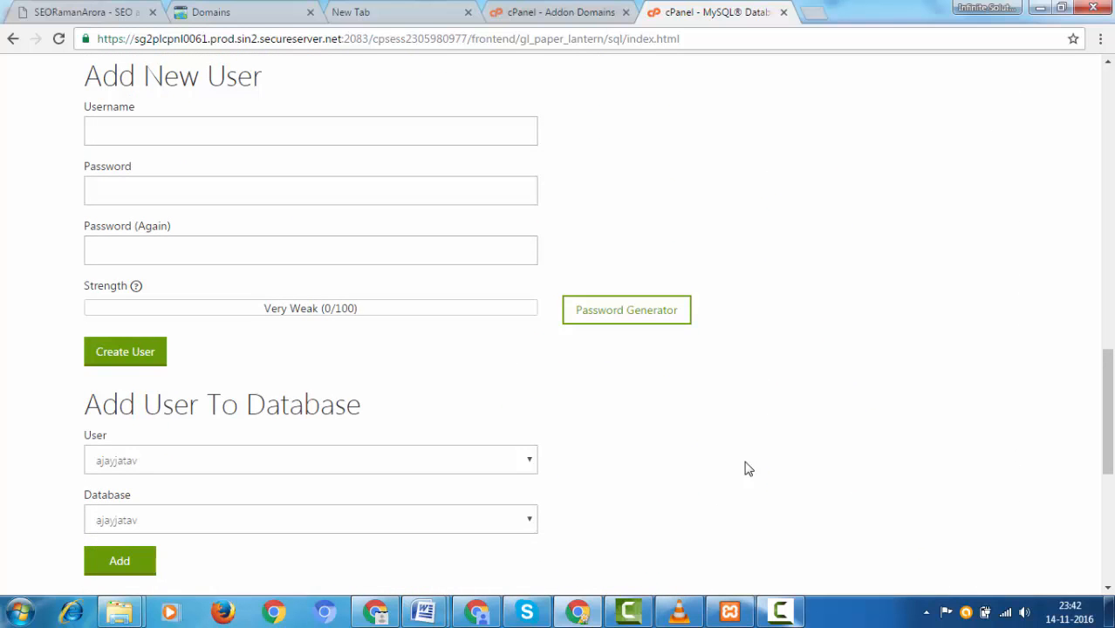
left_click(310, 131)
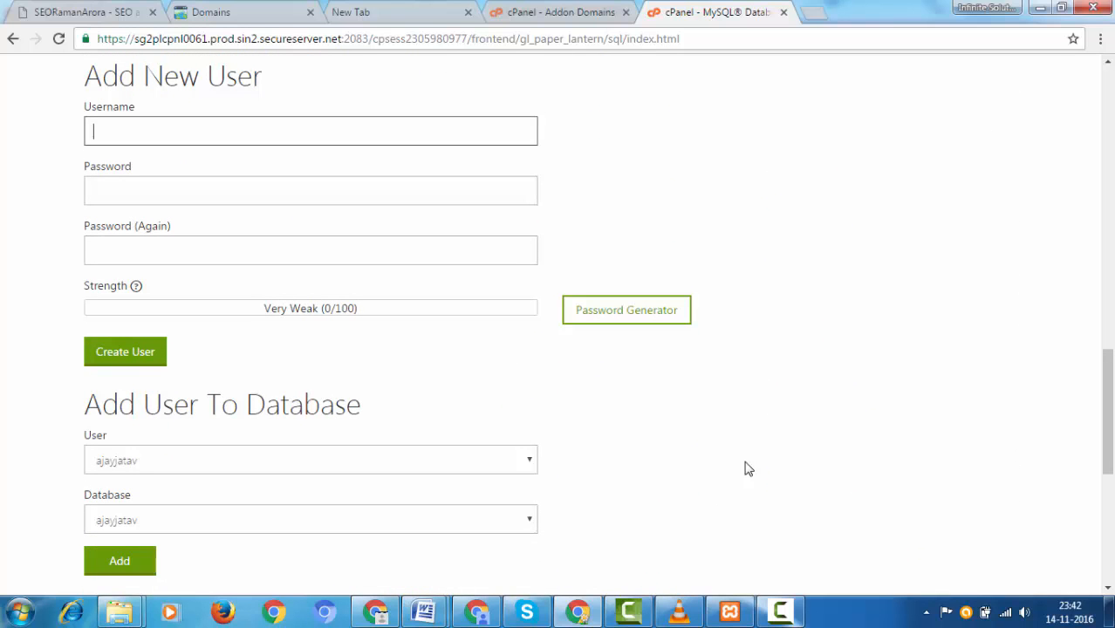
type("Ajay")
key("ctrl+a")
type("ajayjatav")
key("Tab")
type("*****")
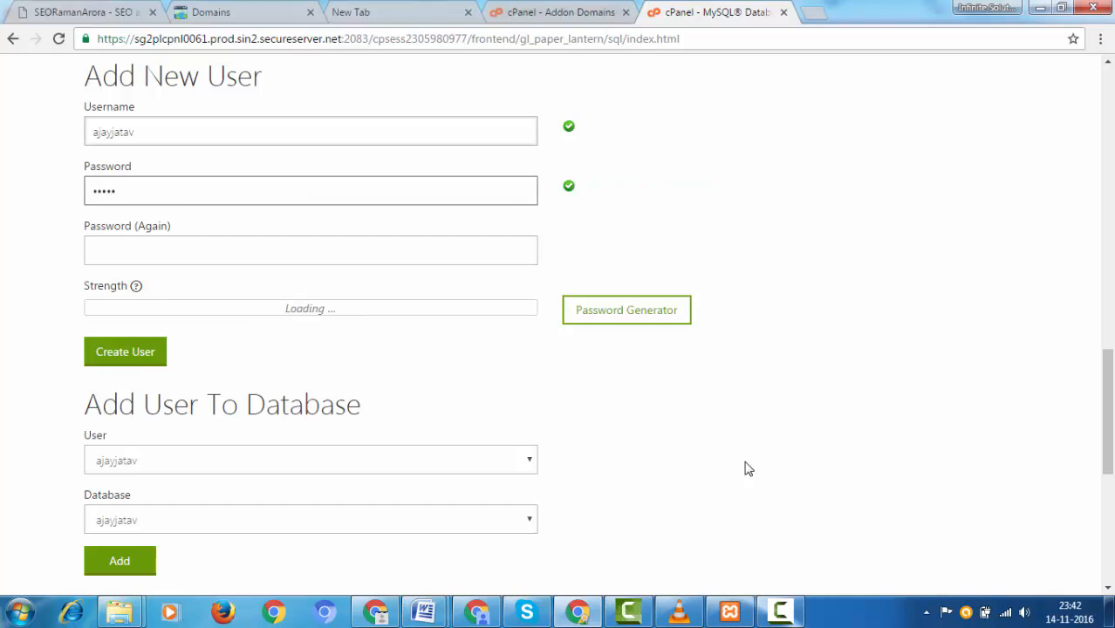
type("********")
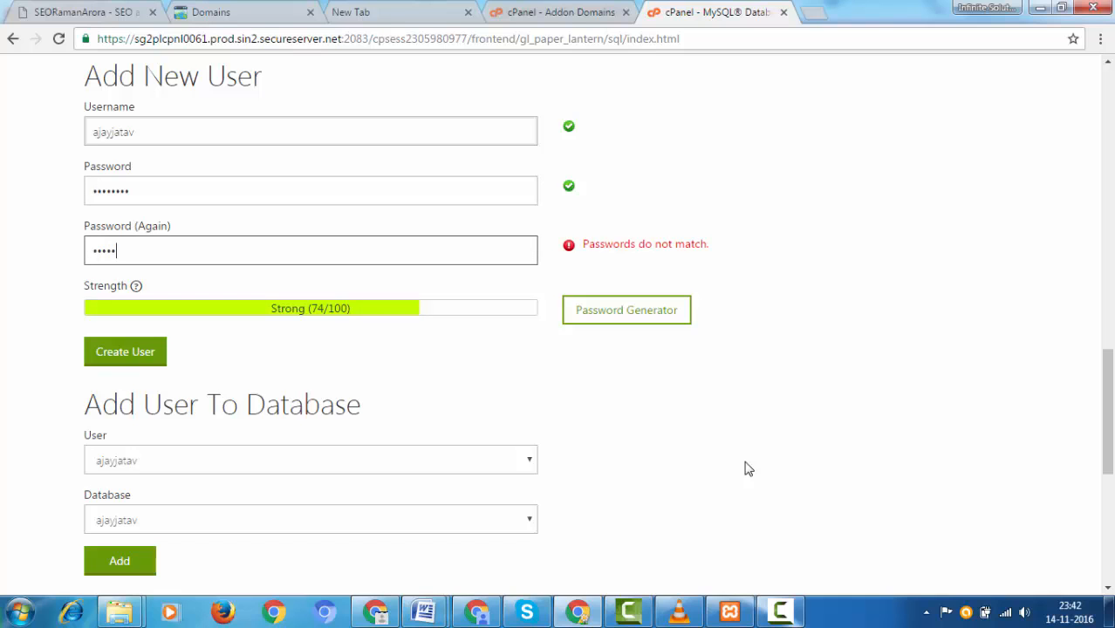
type("***")
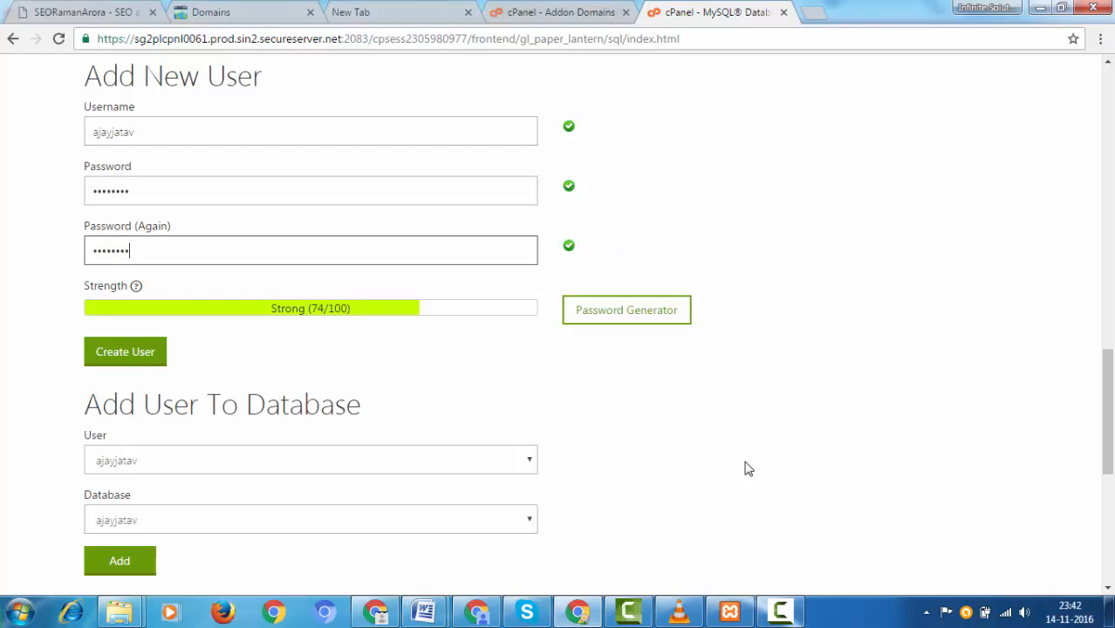
key("shift+Tab")
key("shift+Tab")
key("Tab")
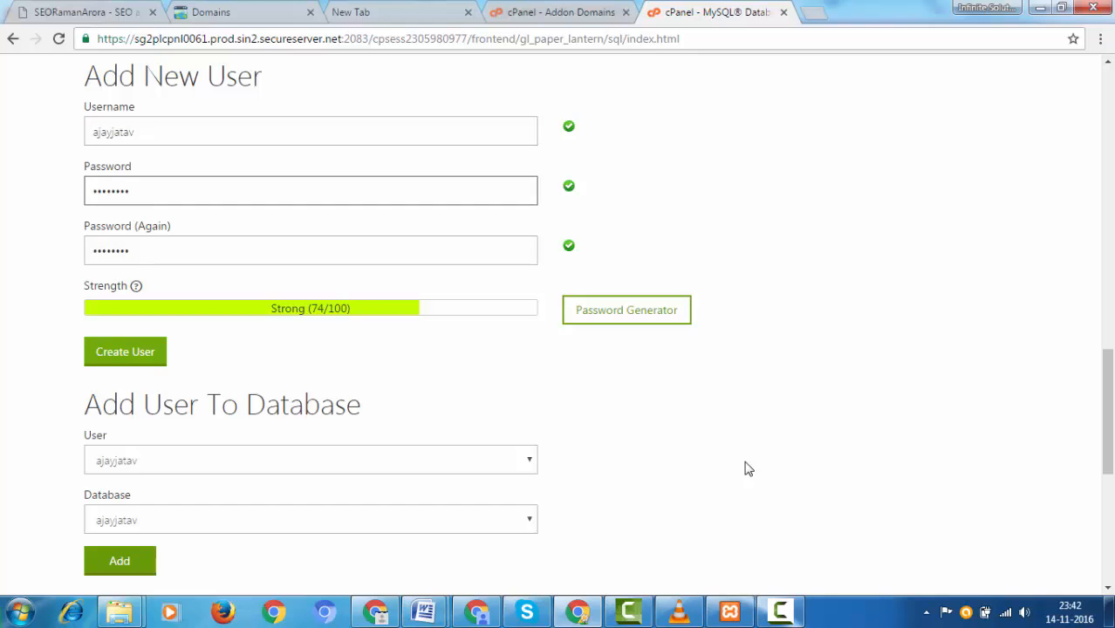
key("Return")
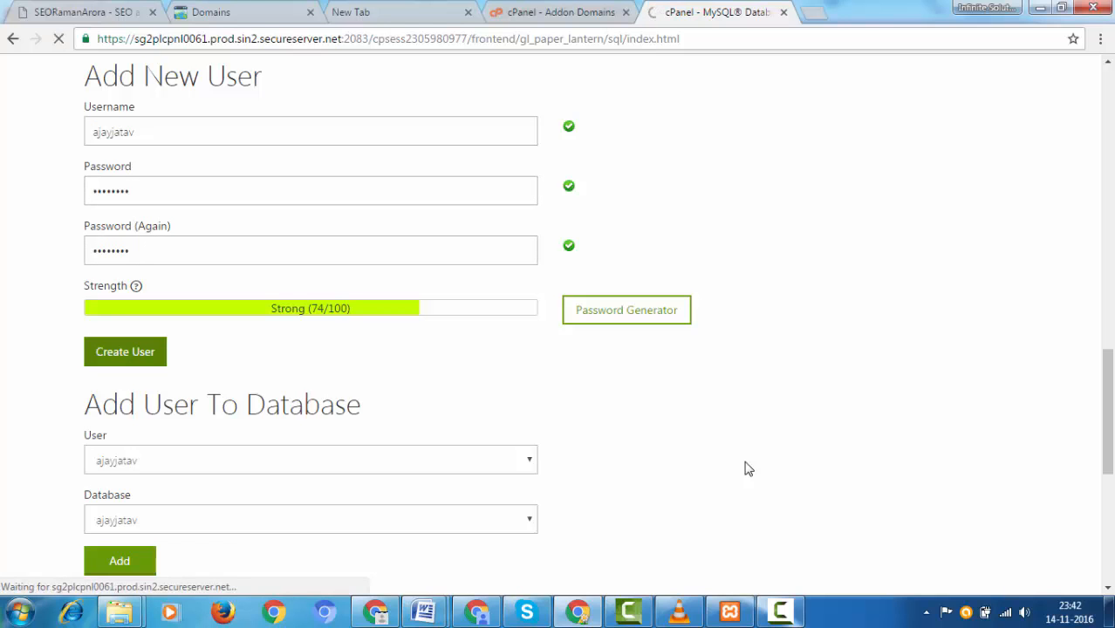
left_click(424, 612)
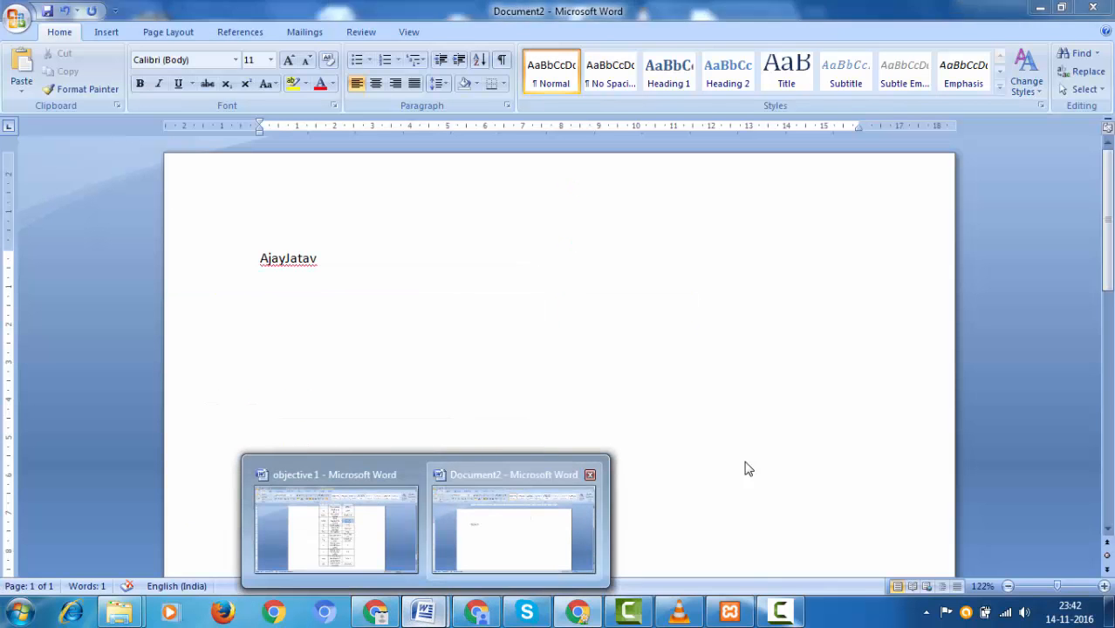
left_click(513, 528)
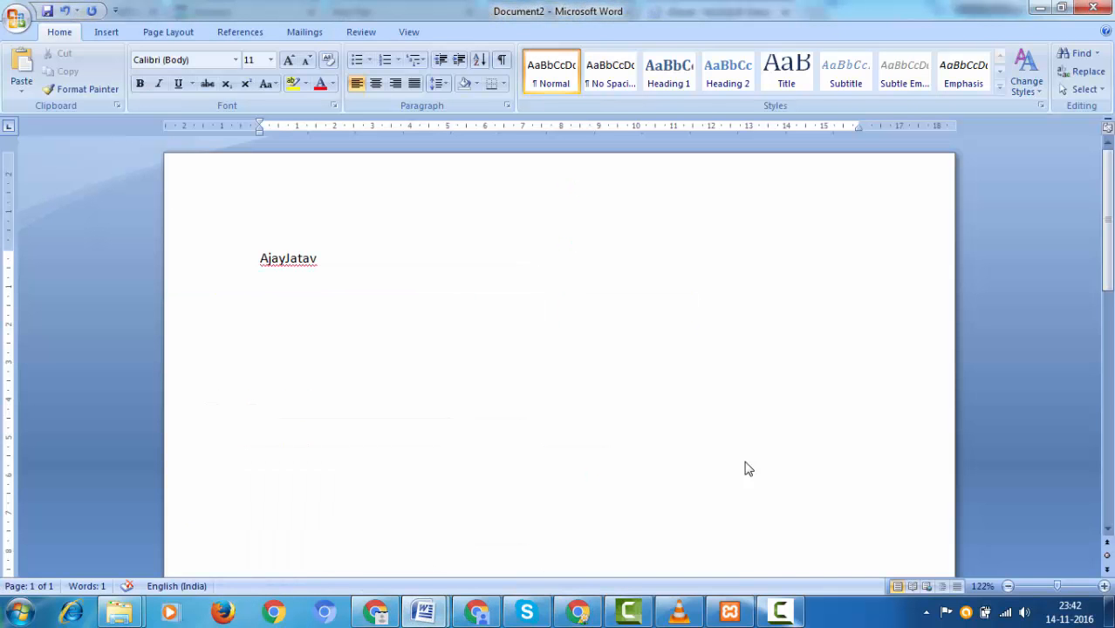
type("Ajayjatav")
key("Return")
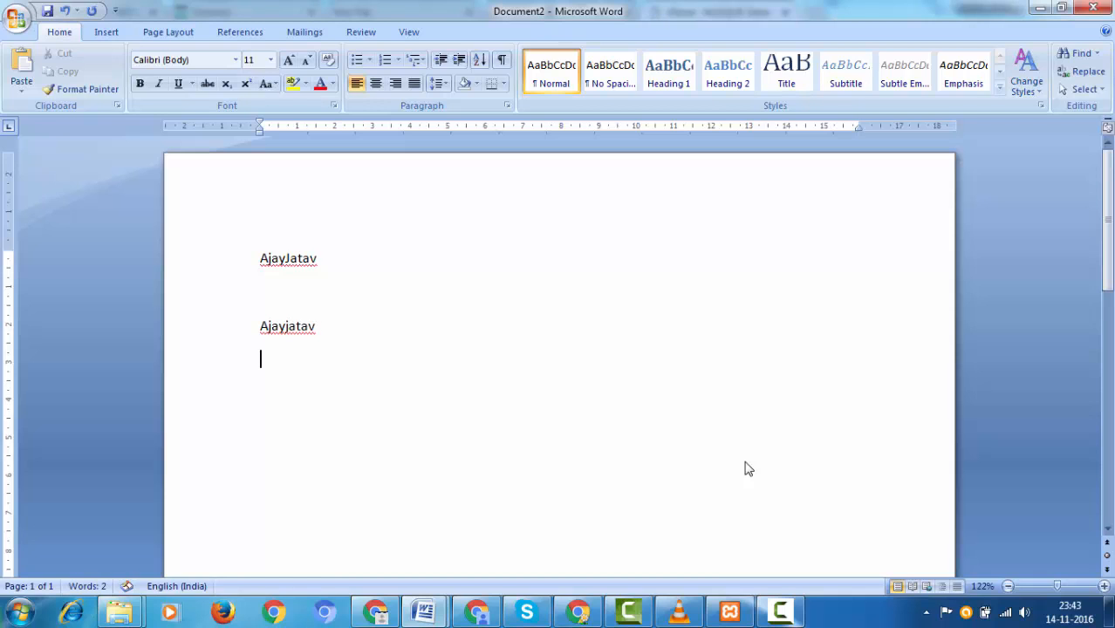
key("Return")
type("******")
key("alt+Tab")
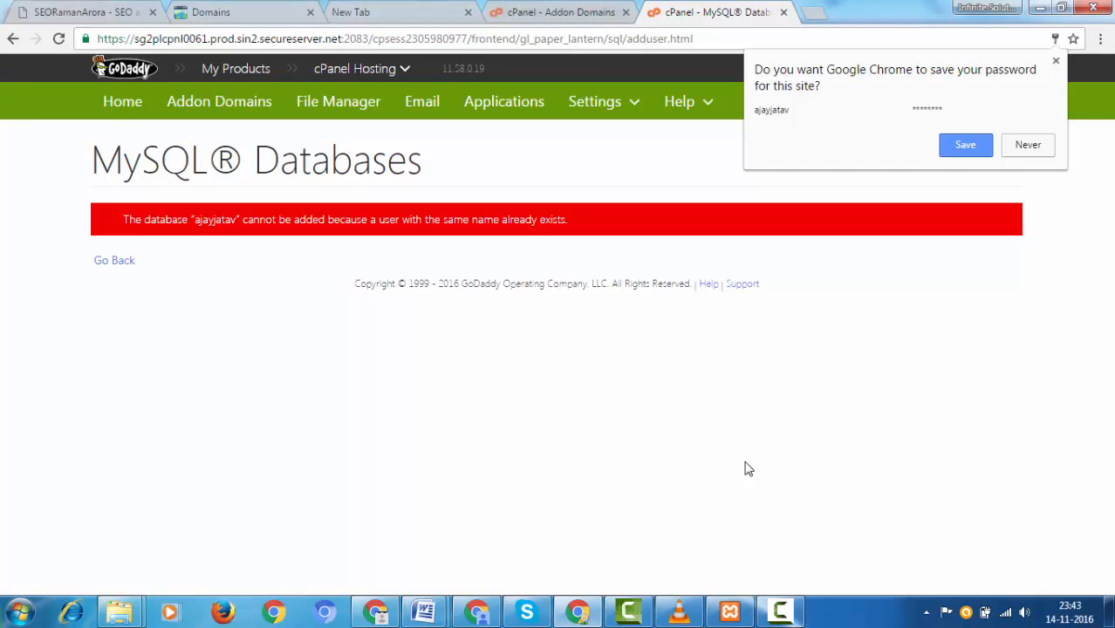
Step: Dismiss the browser's save-password offer and return to the MySQL Databases page
left_click(1055, 61)
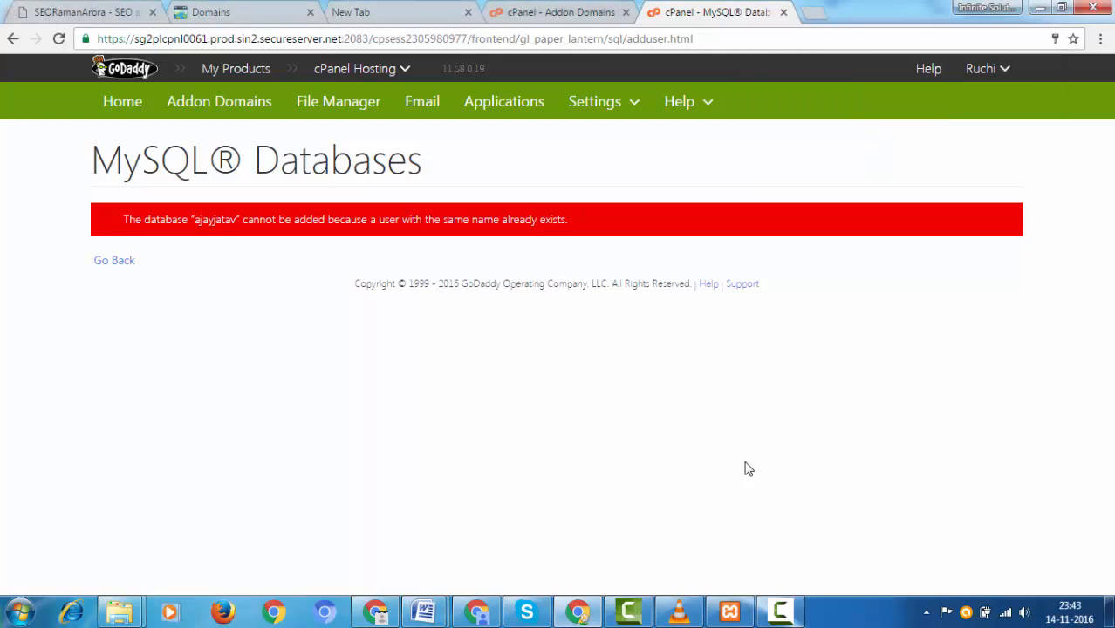
left_click(114, 261)
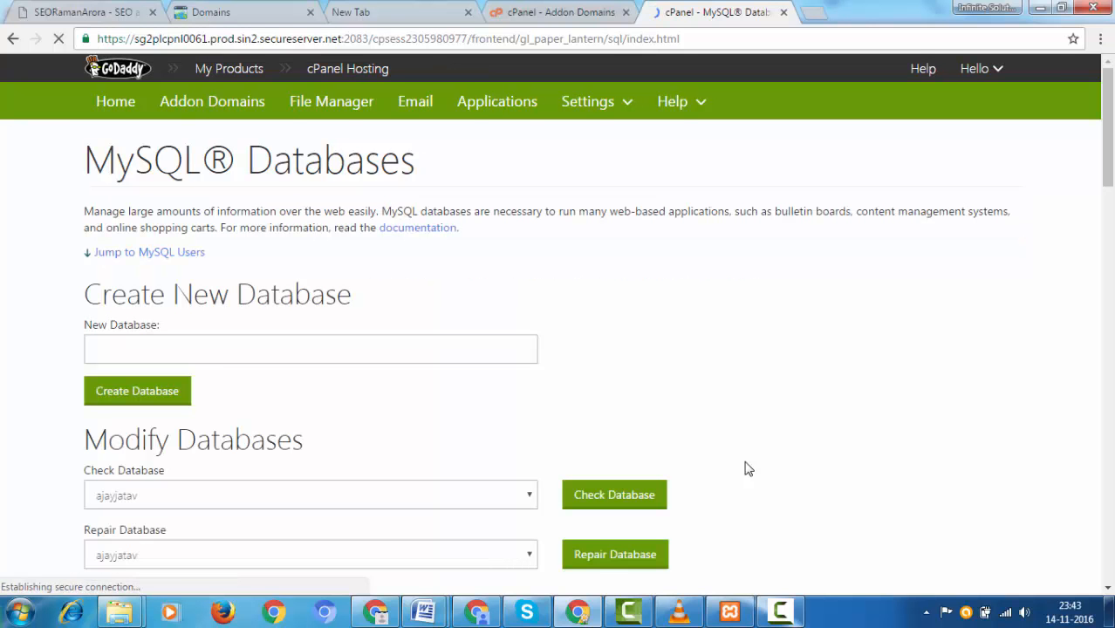
scroll(747, 469, "down", 10)
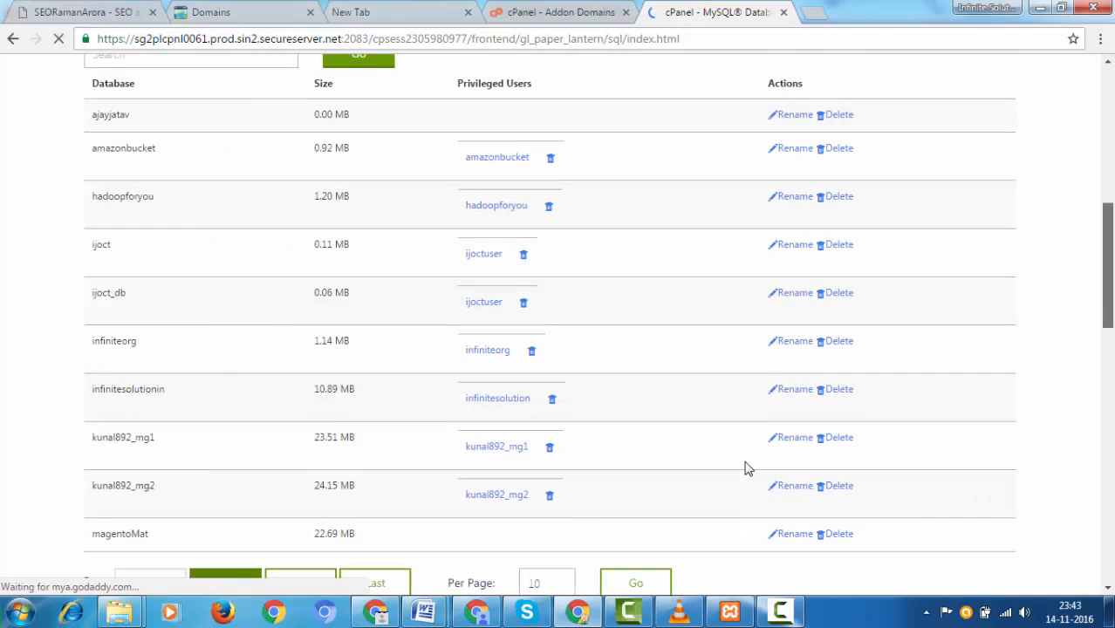
scroll(747, 469, "down", 3)
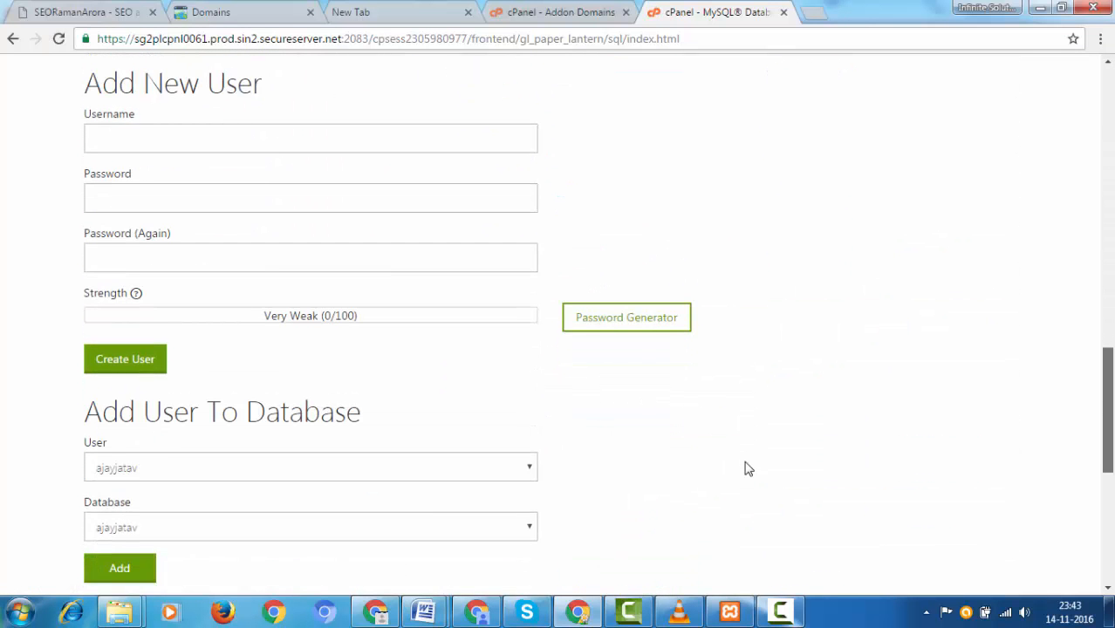
scroll(747, 468, "up", 1)
scroll(747, 468, "down", 5)
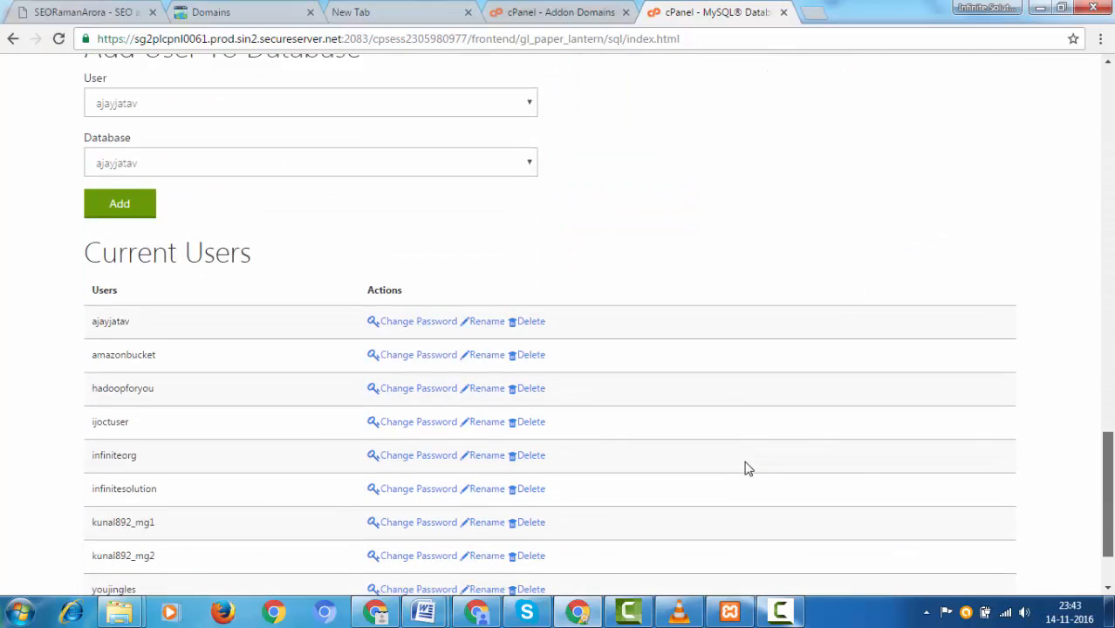
scroll(747, 468, "up", 6)
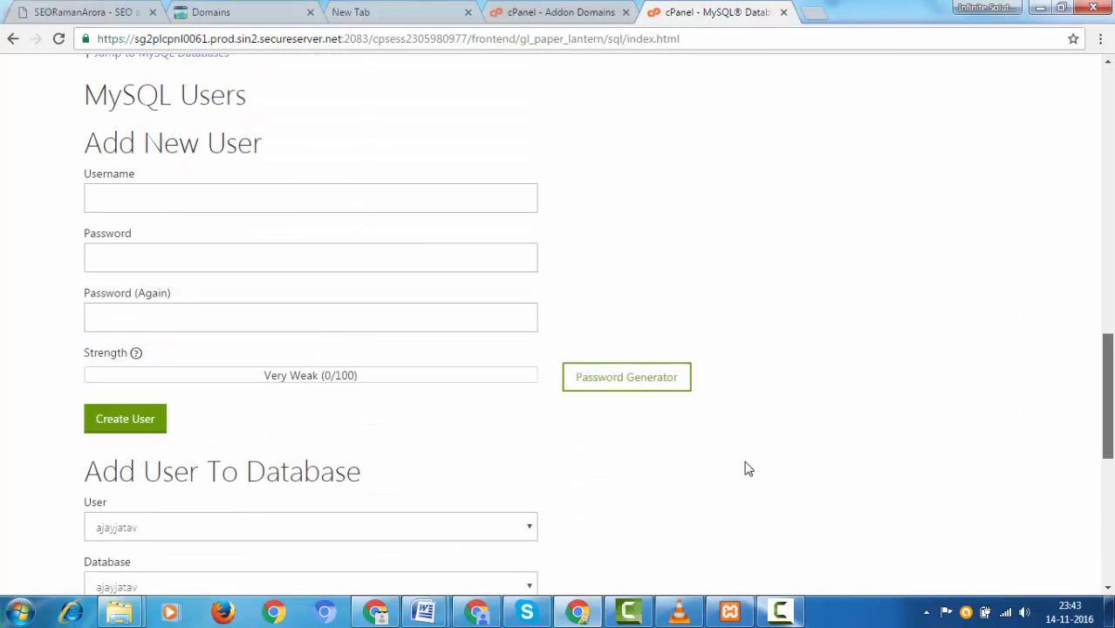
Step: Create the MySQL user 'ajayabc', entering its password twice
key("Tab")
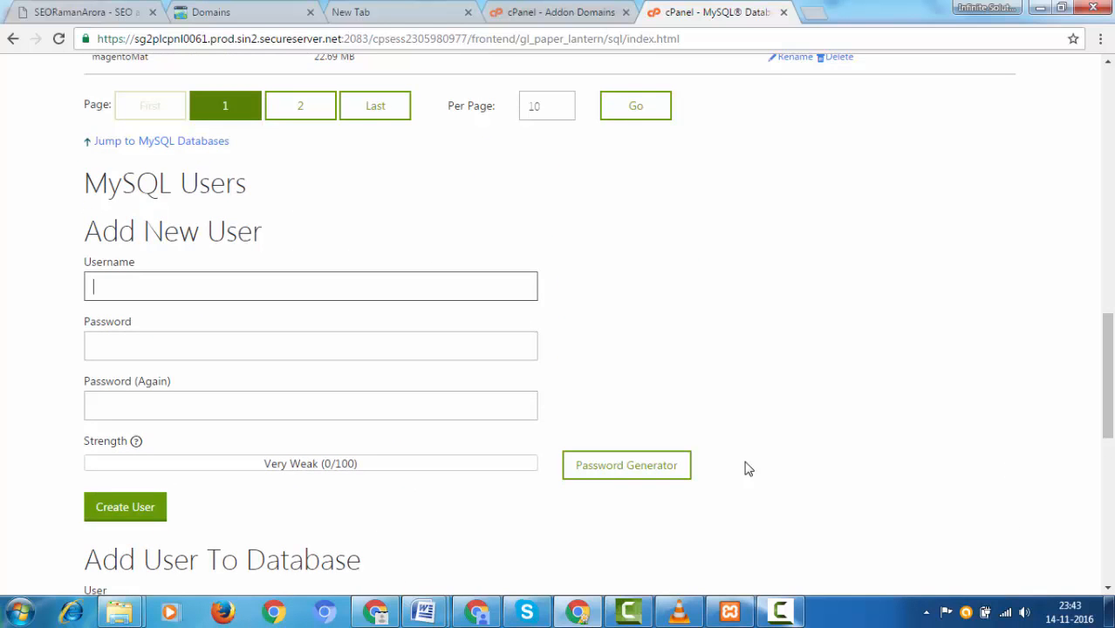
type("aja")
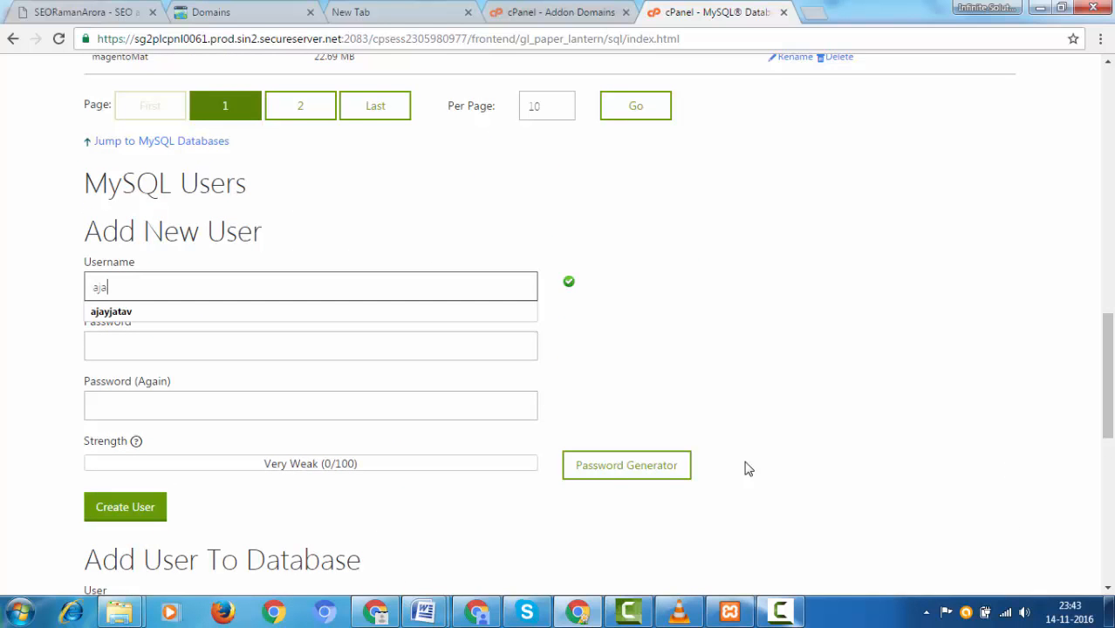
type("yabc")
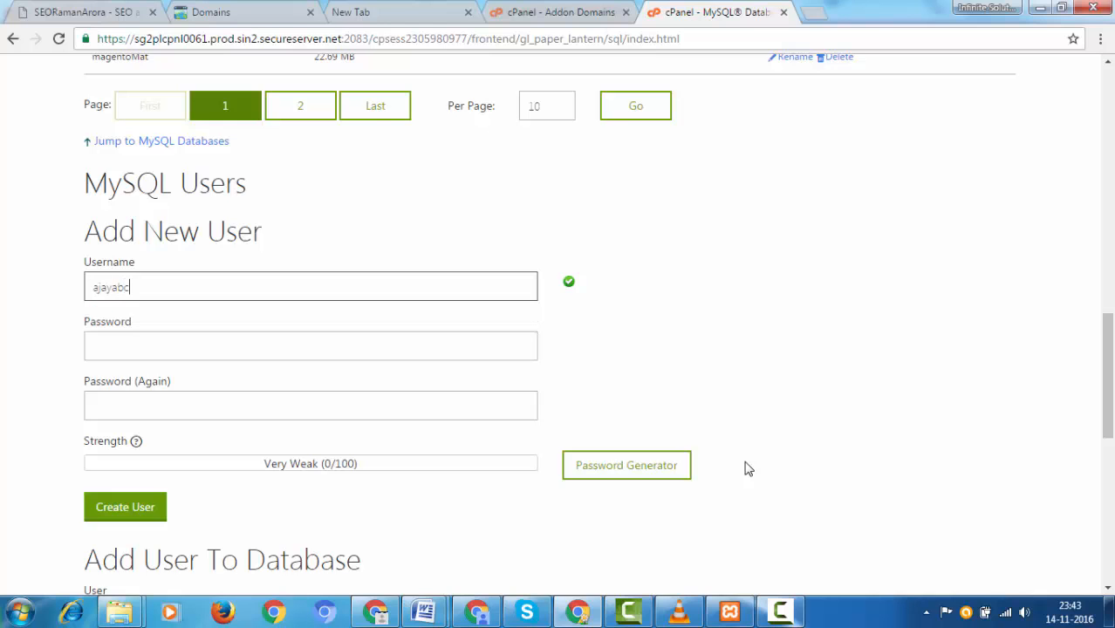
key("Tab")
type("1234567")
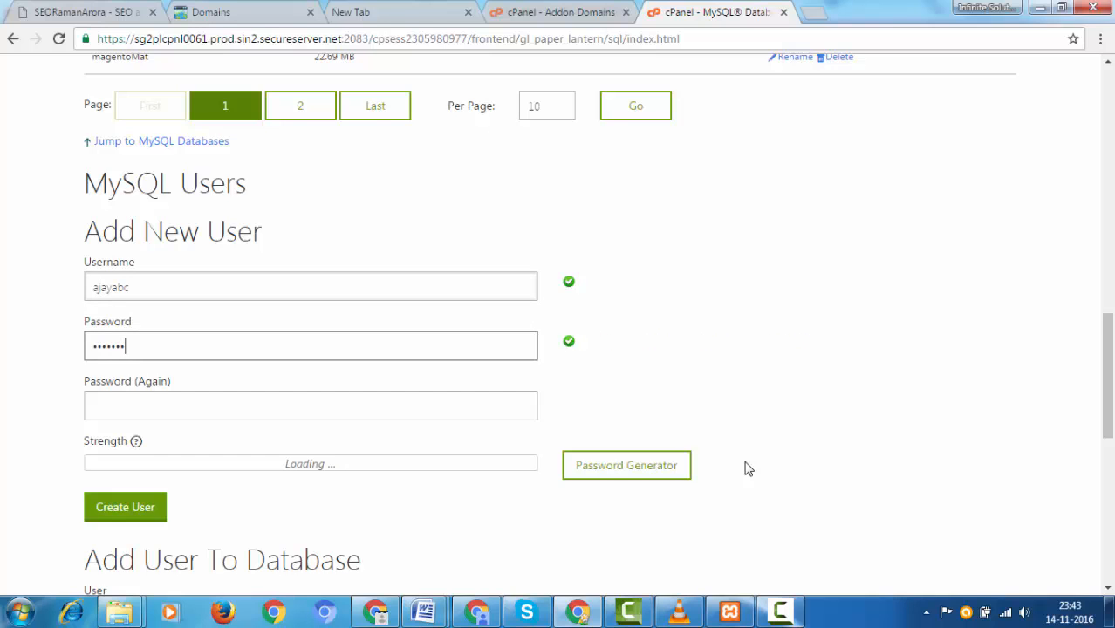
key("Tab")
type("123")
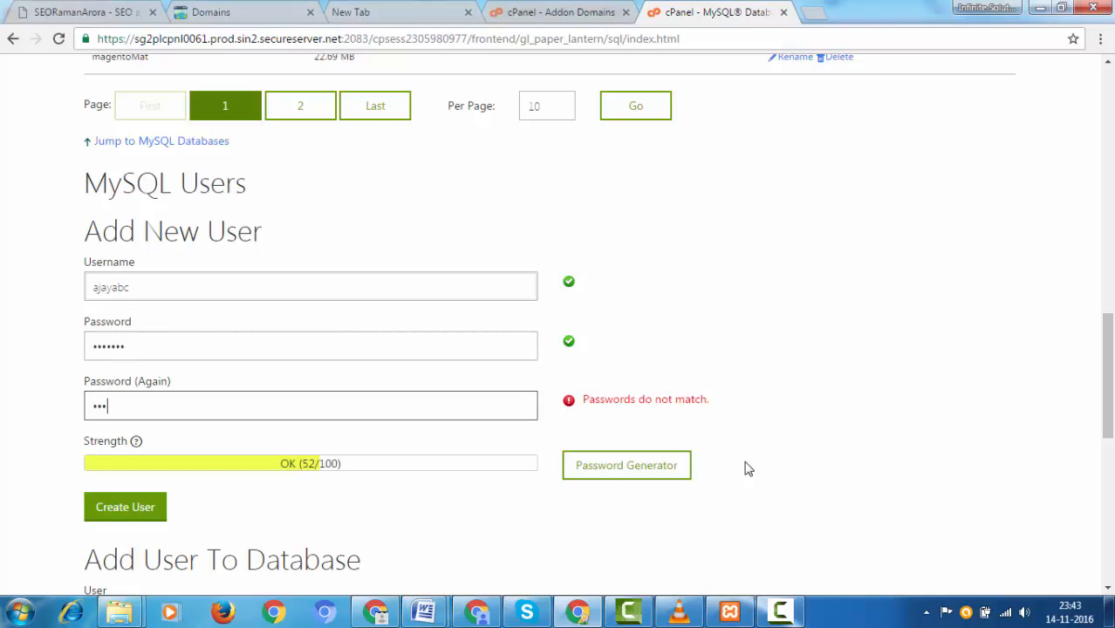
type("4567")
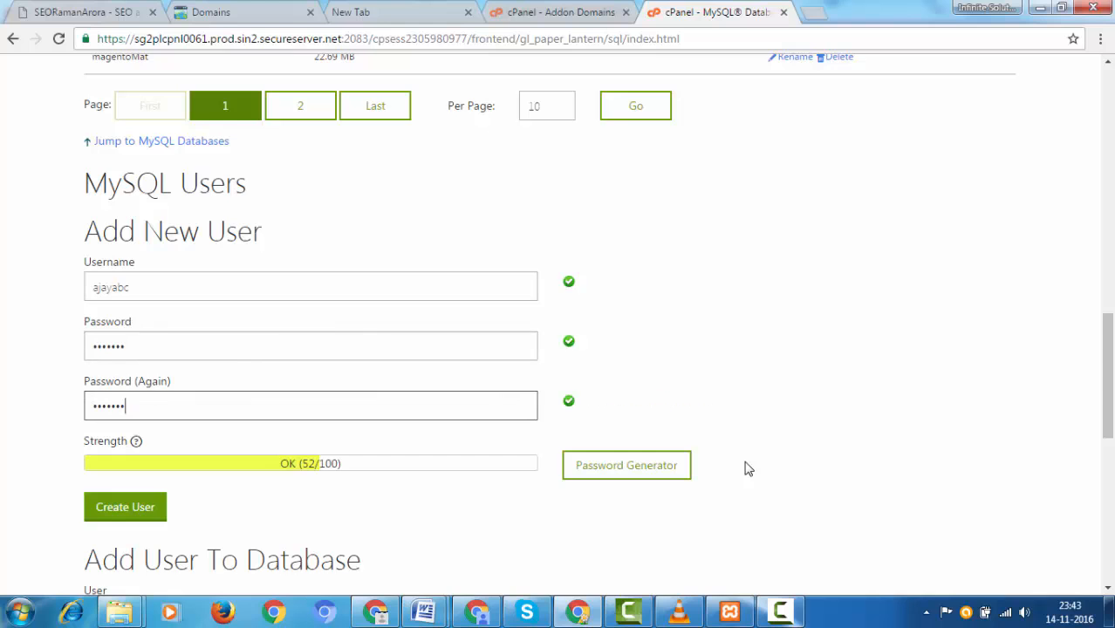
key("Return")
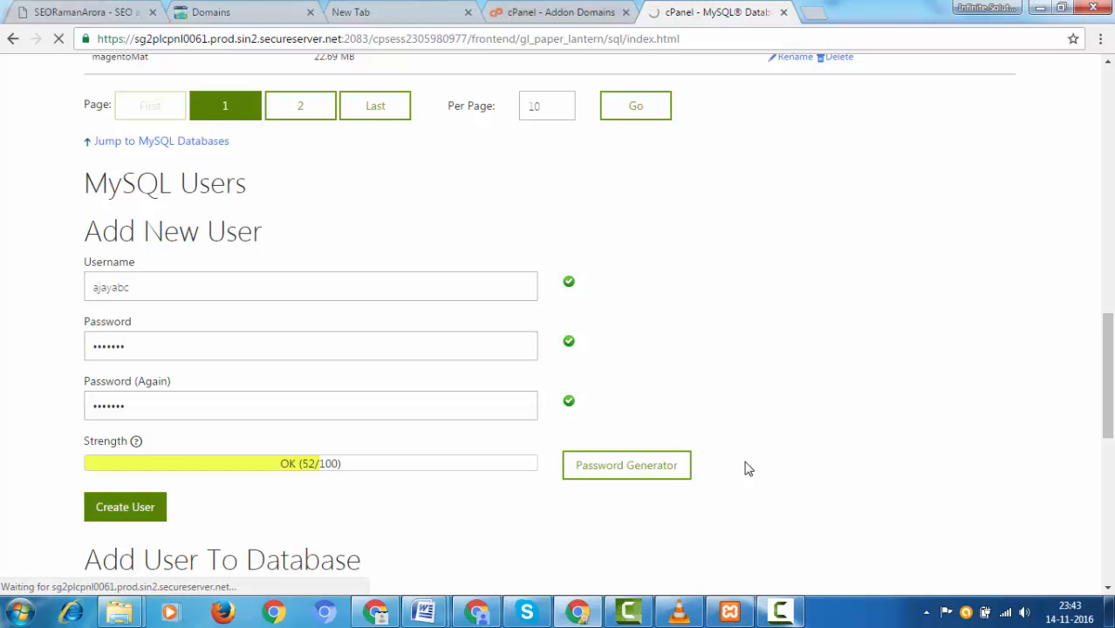
key("super+8")
key("super+8")
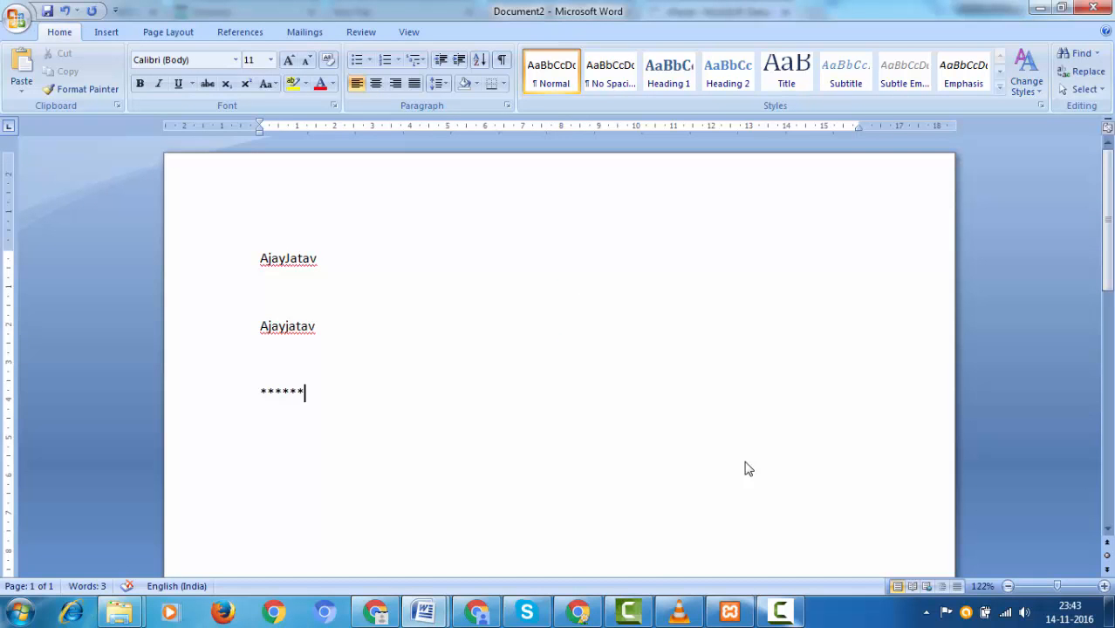
Step: Change the second note line's ending to 'abc' to match the new username, then return to cPanel
key("Up")
key("Up")
key("End")
key("shift+Left")
key("shift+Left")
key("shift+Left")
key("shift+Left")
key("shift+Left")
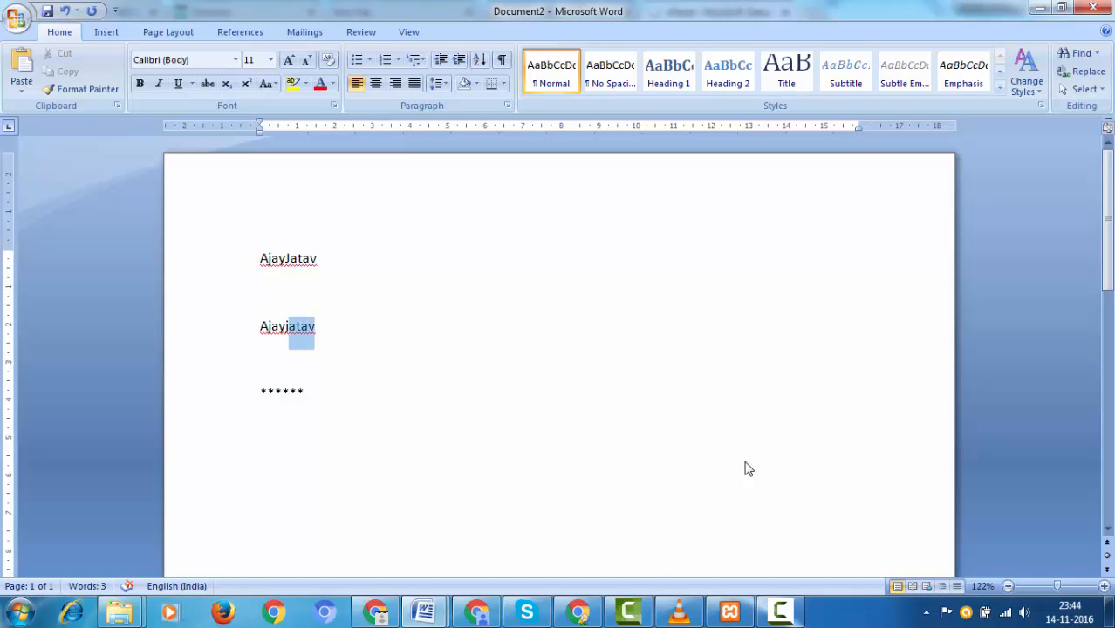
type("abc")
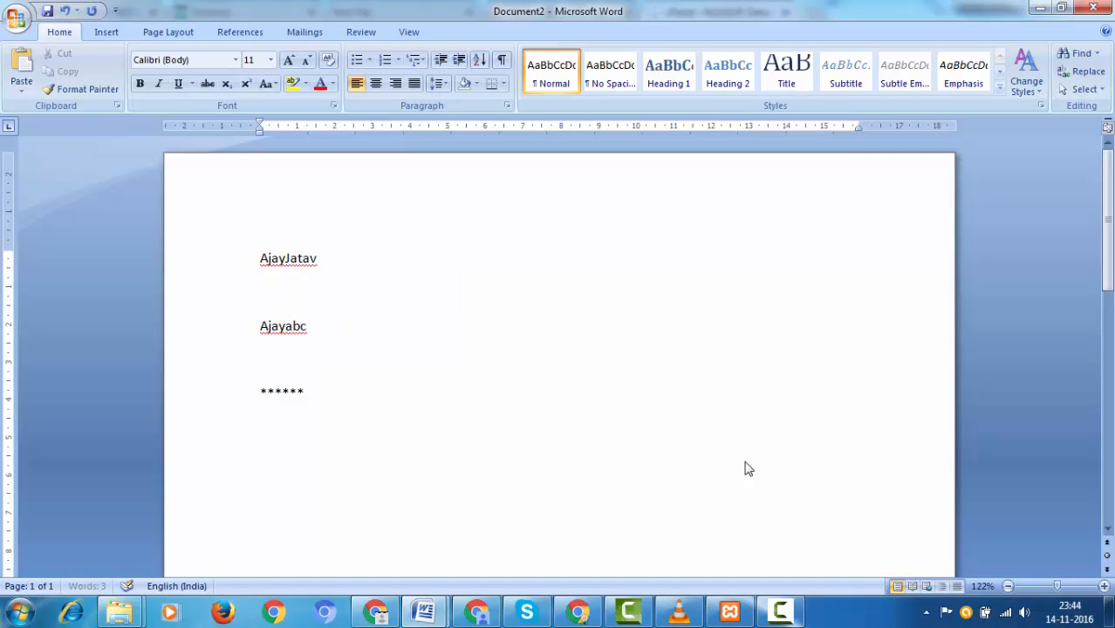
key("alt+Tab")
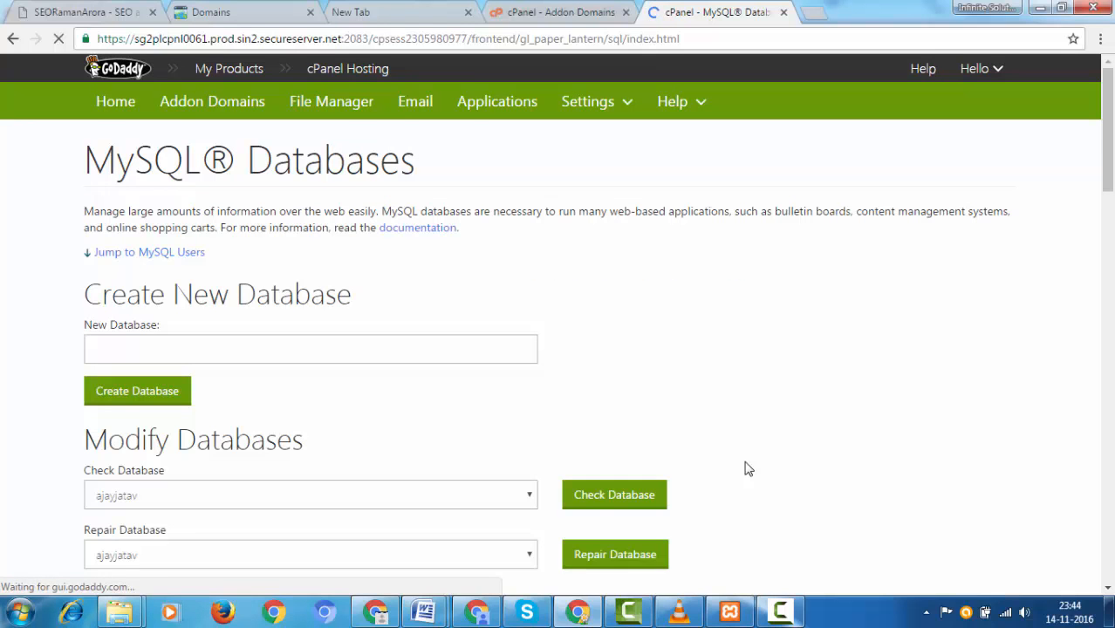
Step: Under Add User To Database, choose the new user 'ajayabc'
scroll(746, 468, "down", 12)
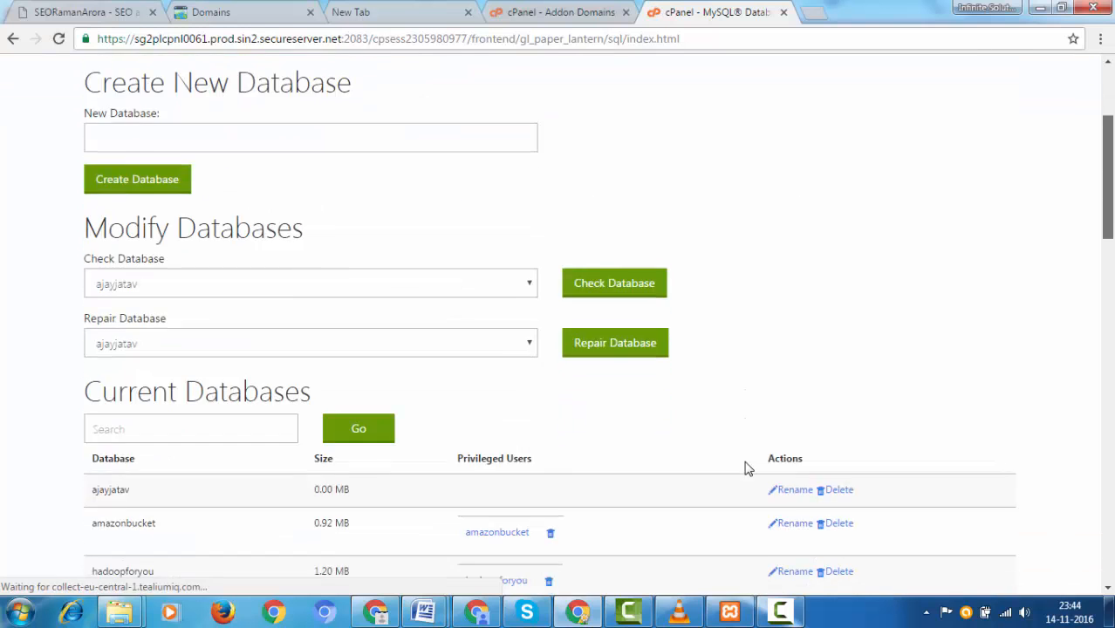
scroll(746, 468, "down", 5)
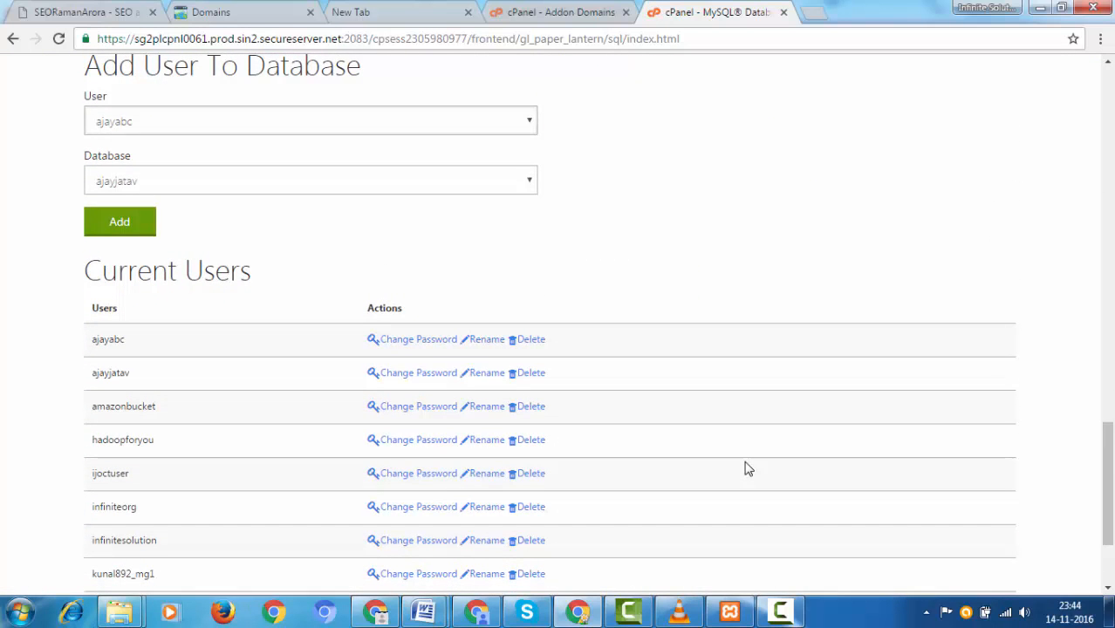
key("space")
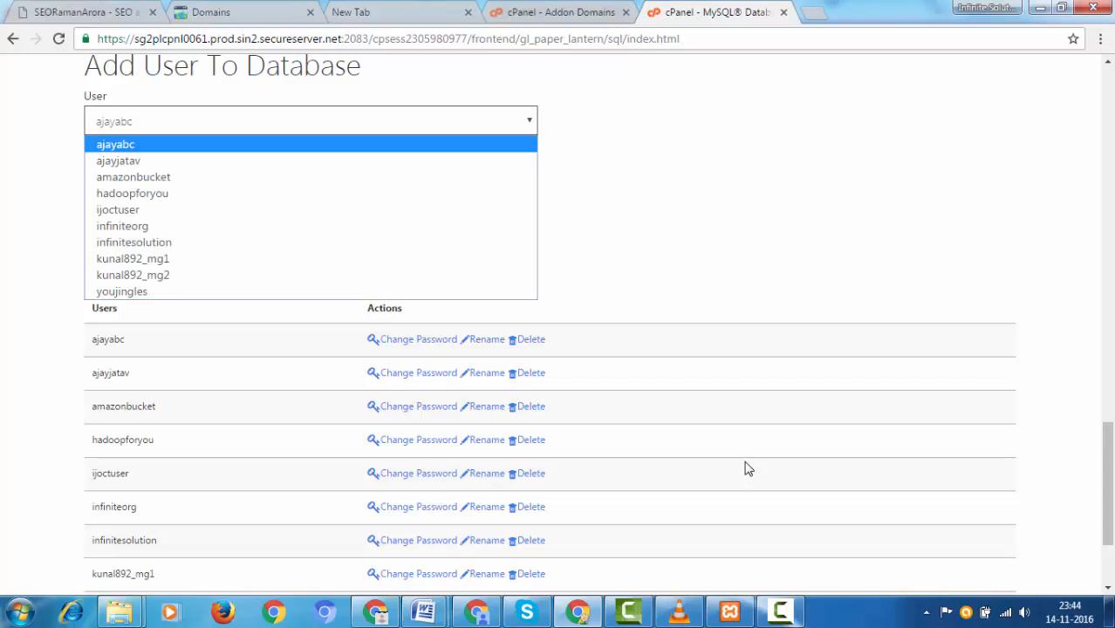
key("Down")
key("Down")
key("Down")
key("Up")
key("Up")
key("Up")
key("Return")
Step: Choose the site database 'ajayjatav' and add the user to it
key("Tab")
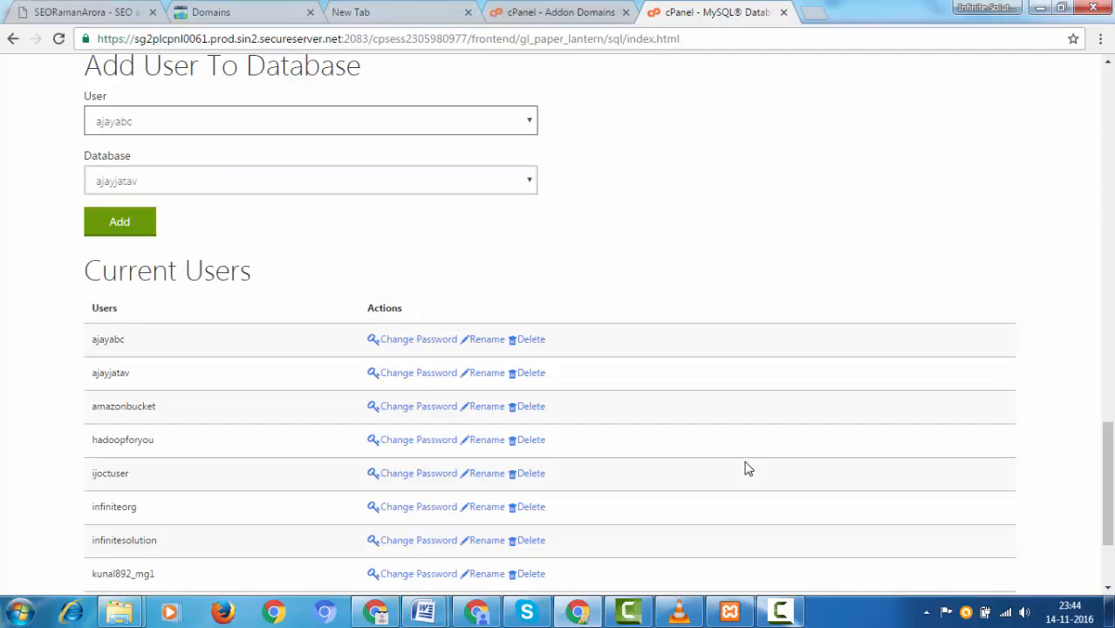
key("space")
key("Down")
key("Up")
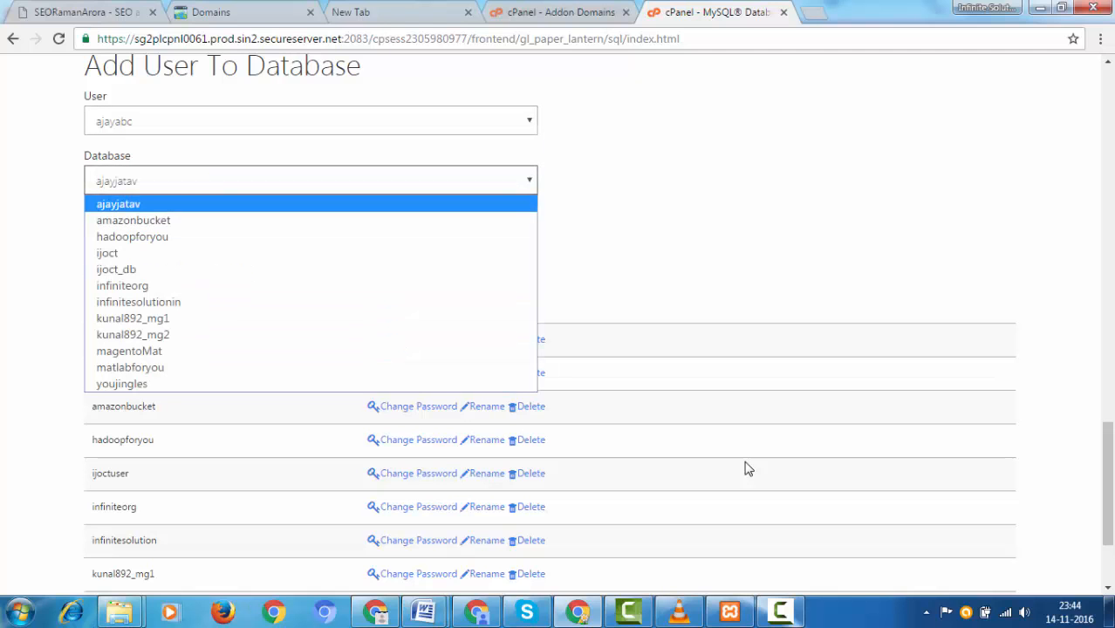
key("Return")
key("Tab")
key("Return")
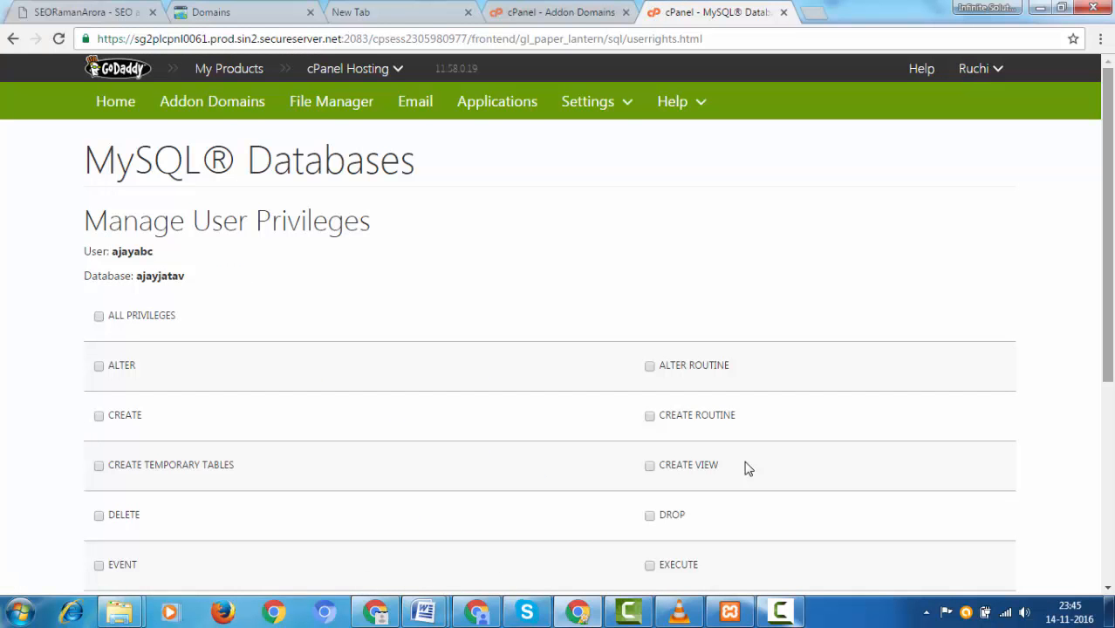
Step: Give user ajayabc ALL PRIVILEGES on the ajayjatav database and save the changes
scroll(747, 469, "down", 2)
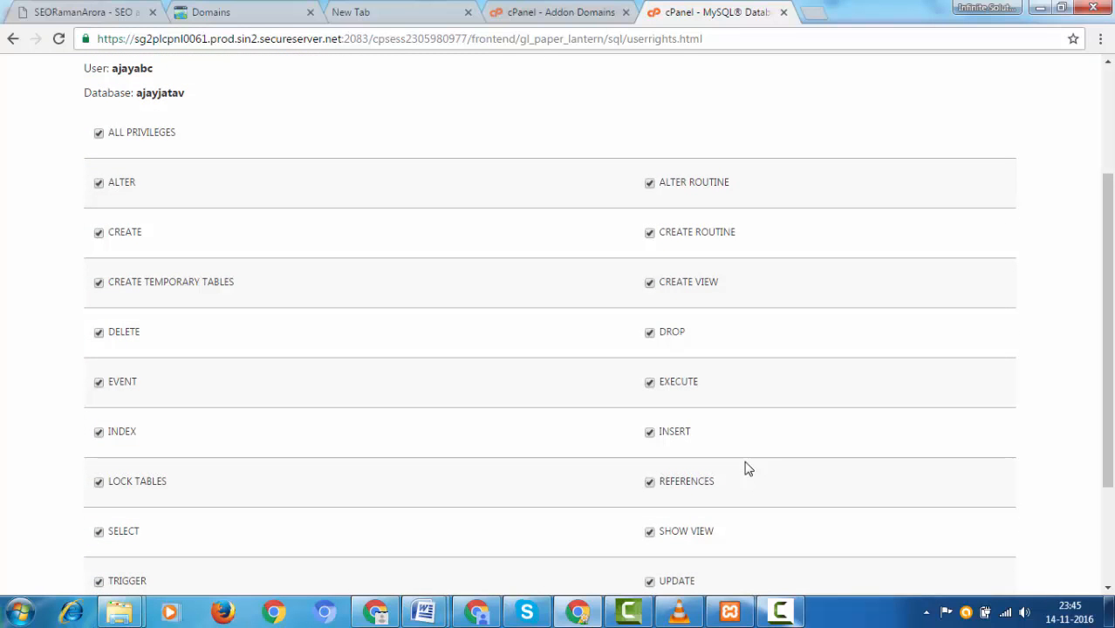
scroll(746, 469, "down", 2)
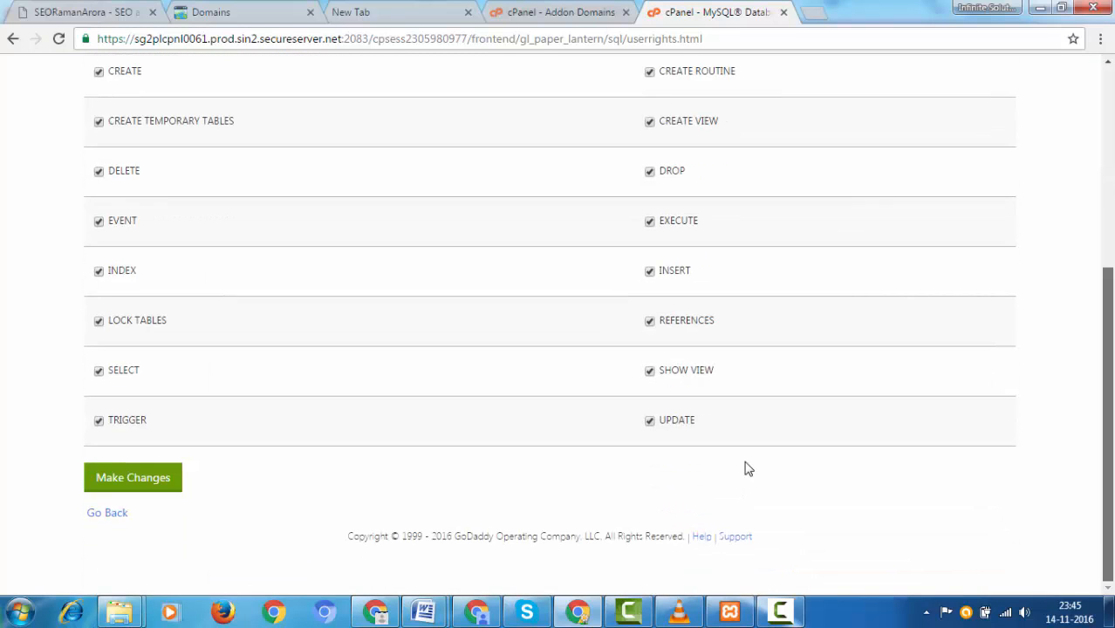
key("Return")
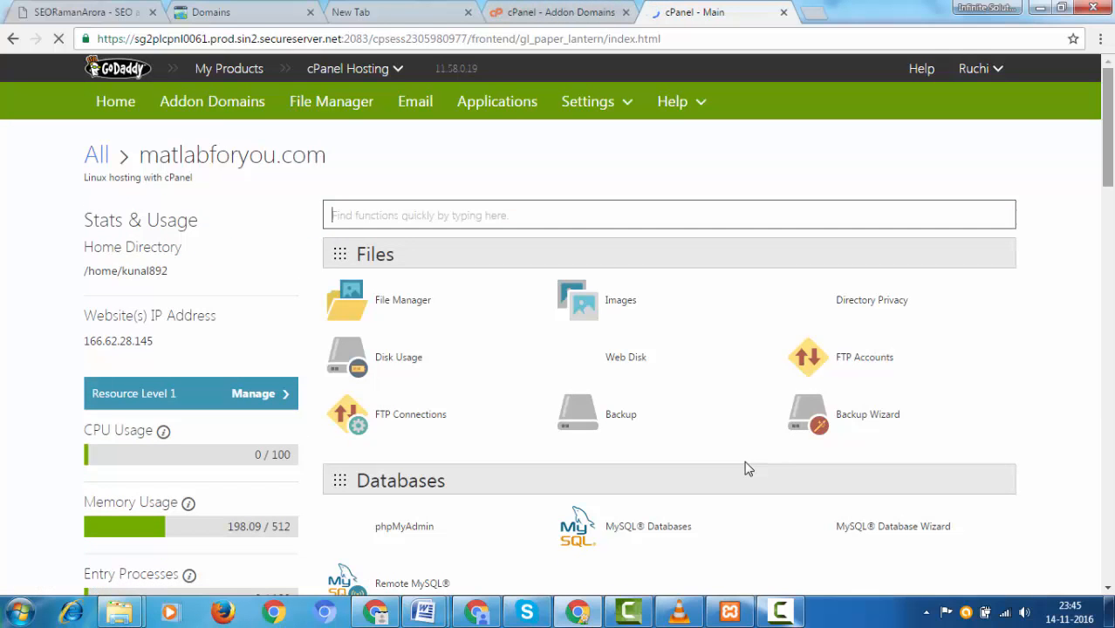
Step: Go down to the Software section and launch the Installatron Applications Installer
scroll(748, 468, "down", 8)
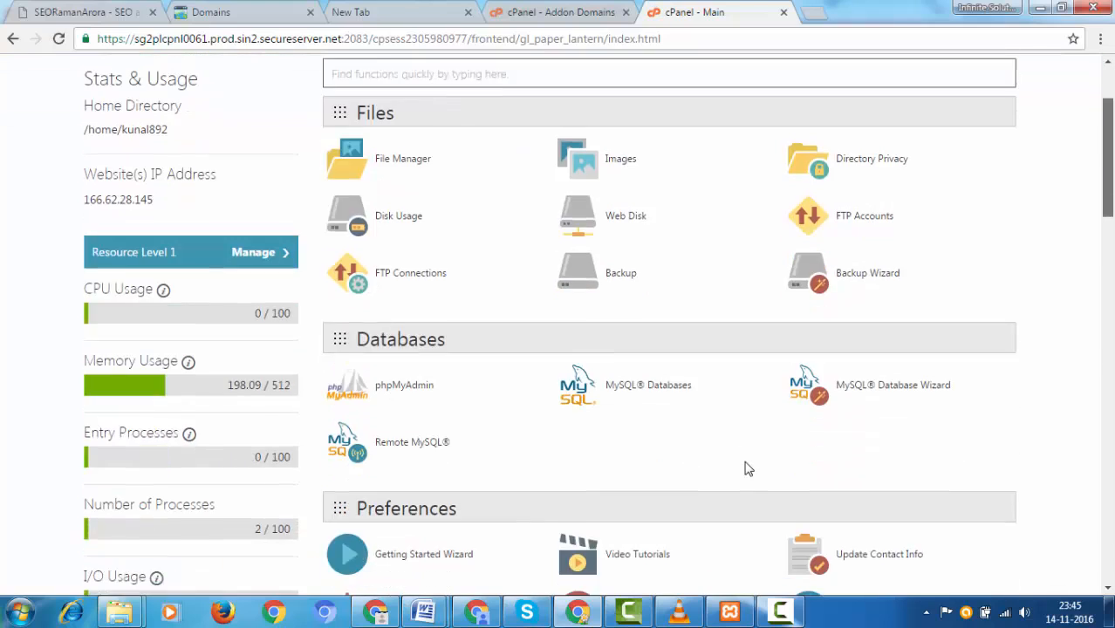
scroll(747, 468, "up", 7)
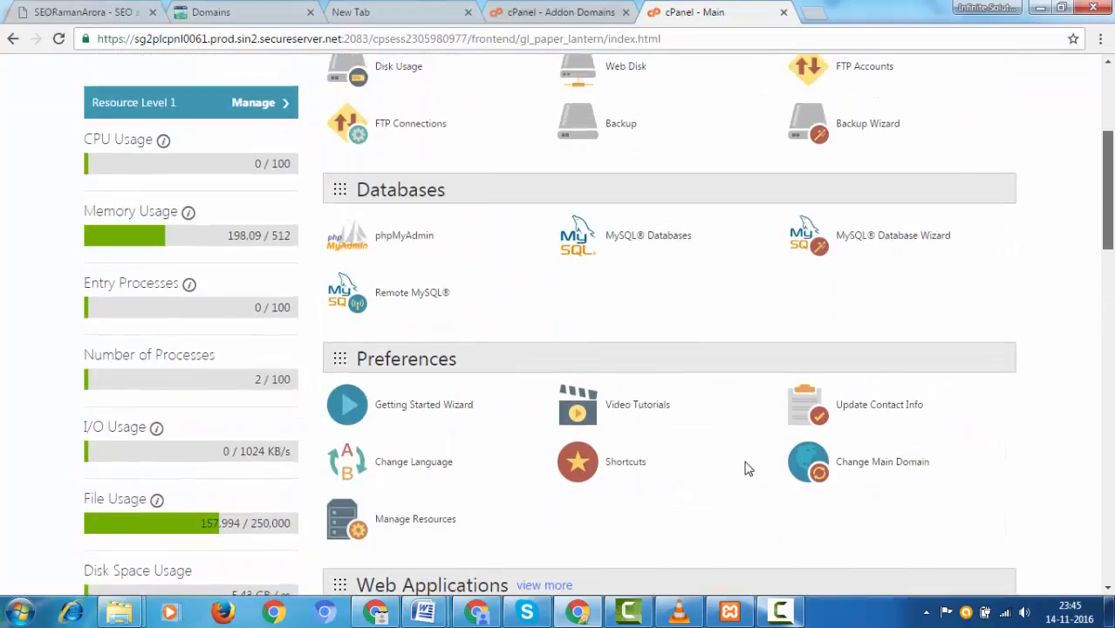
scroll(747, 468, "down", 3)
scroll(747, 469, "down", 10)
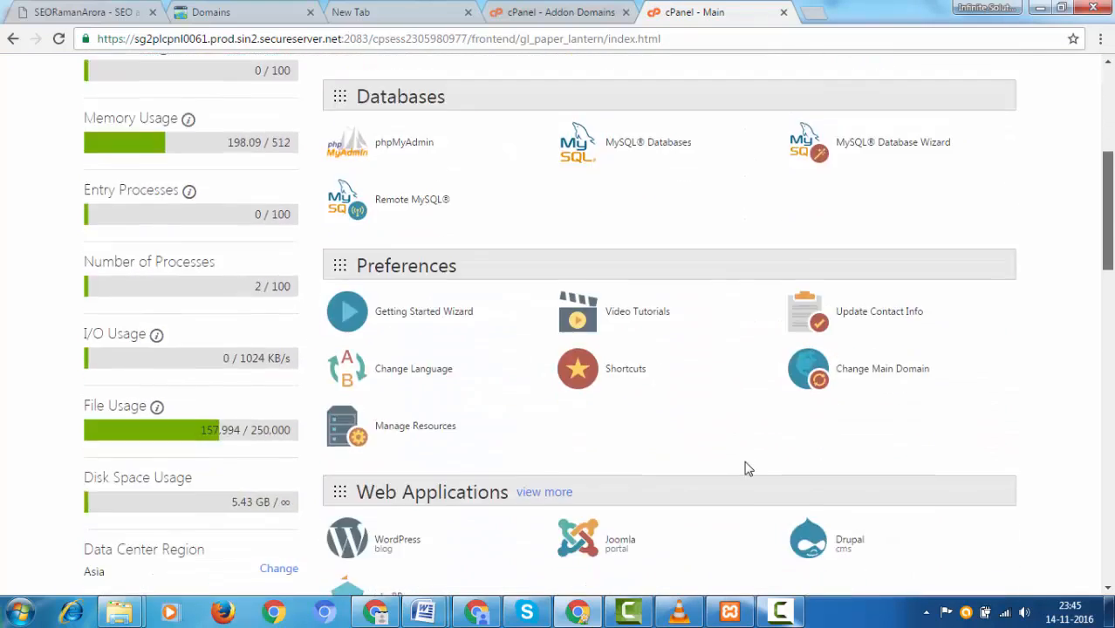
scroll(748, 468, "down", 4)
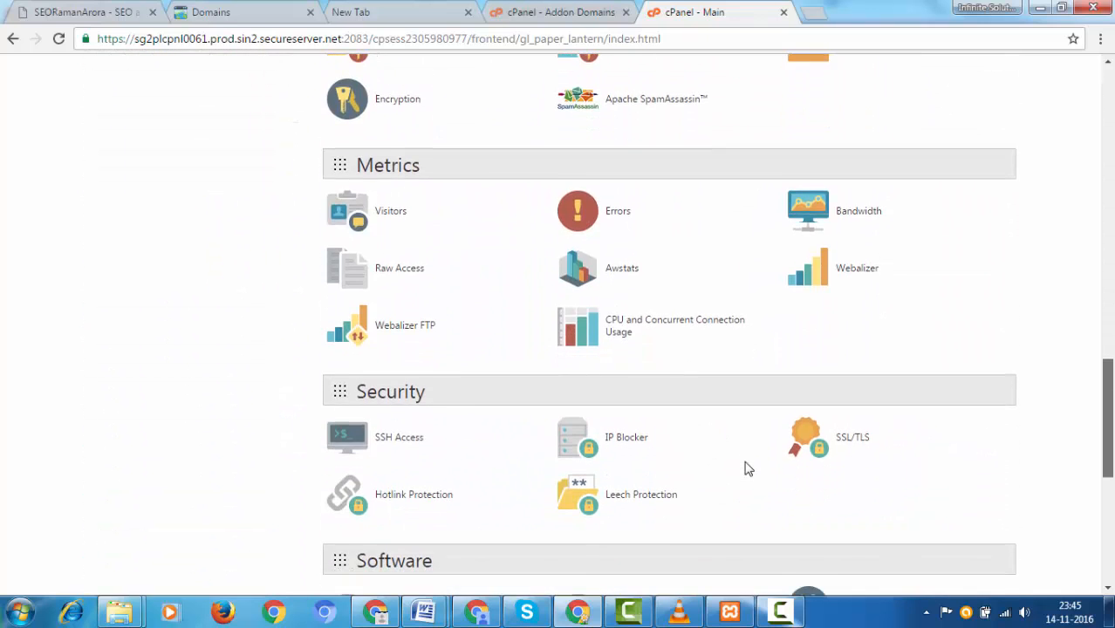
scroll(748, 468, "down", 3)
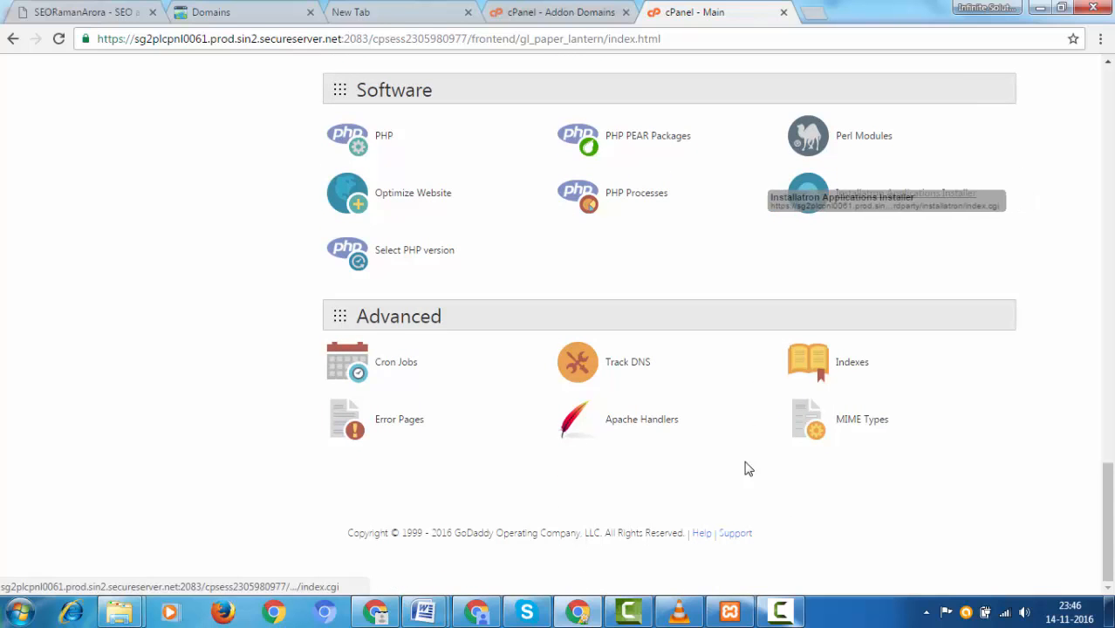
mouse_move(394, 90)
left_mouse_down()
mouse_move(379, 101)
mouse_move(394, 93)
left_mouse_up()
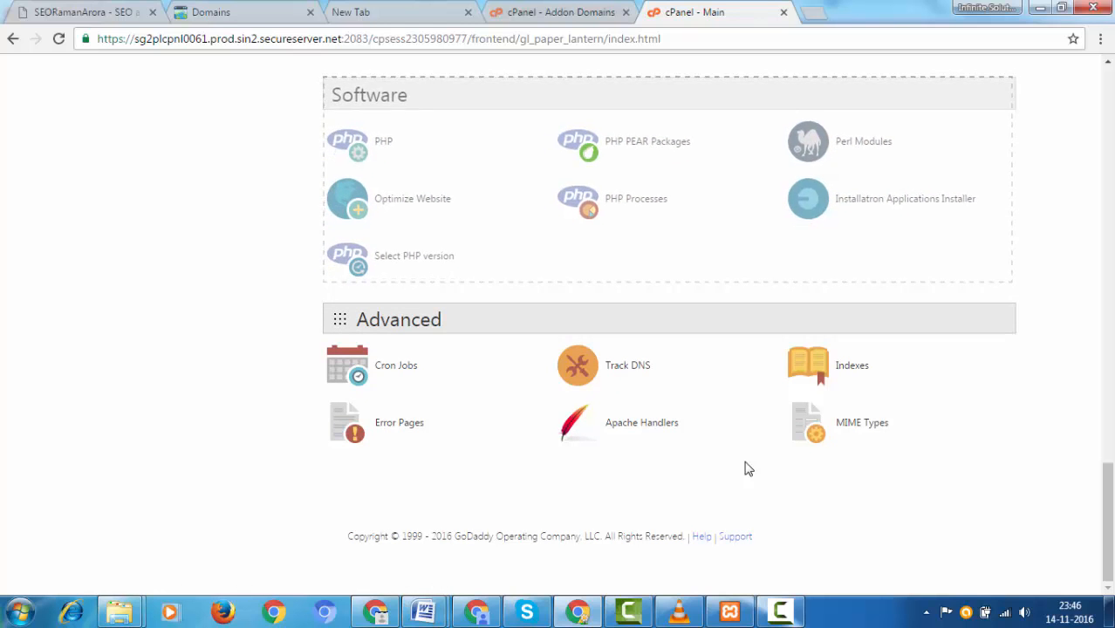
left_click(906, 196)
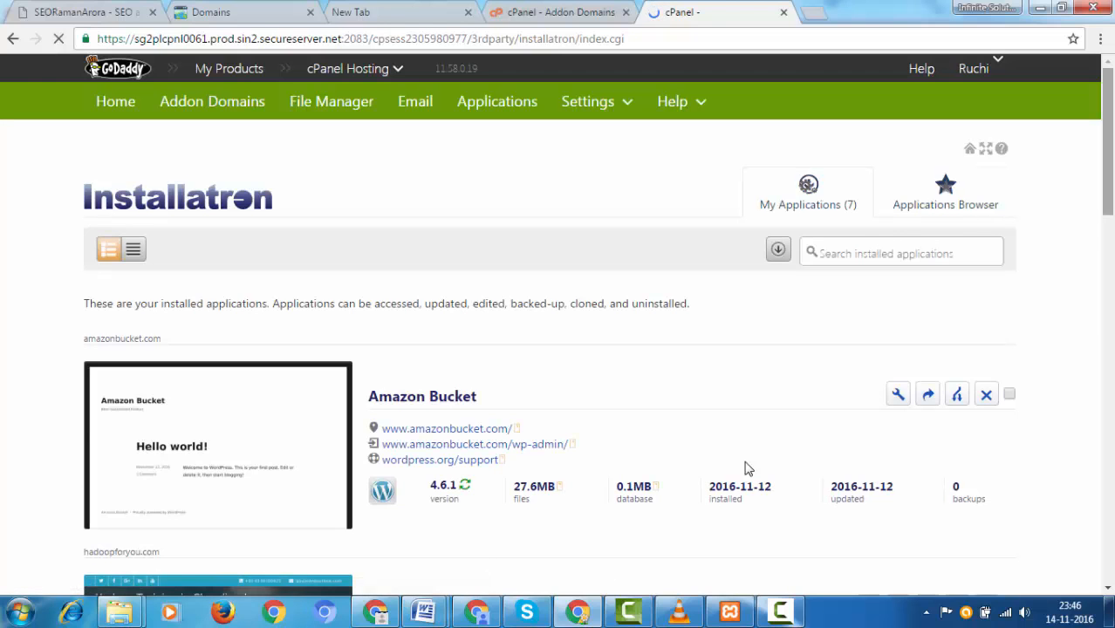
Step: Scroll through the 7 installed applications, including the Amazon Bucket WordPress 4.6.1 site
scroll(746, 468, "down", 1)
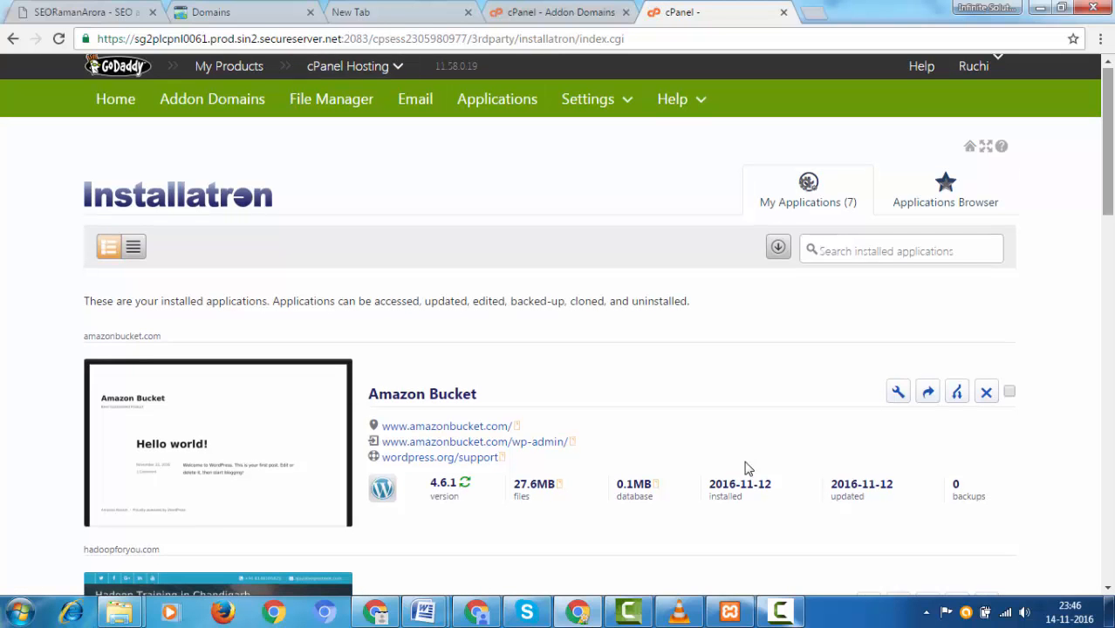
scroll(746, 468, "down", 1)
scroll(746, 469, "down", 6)
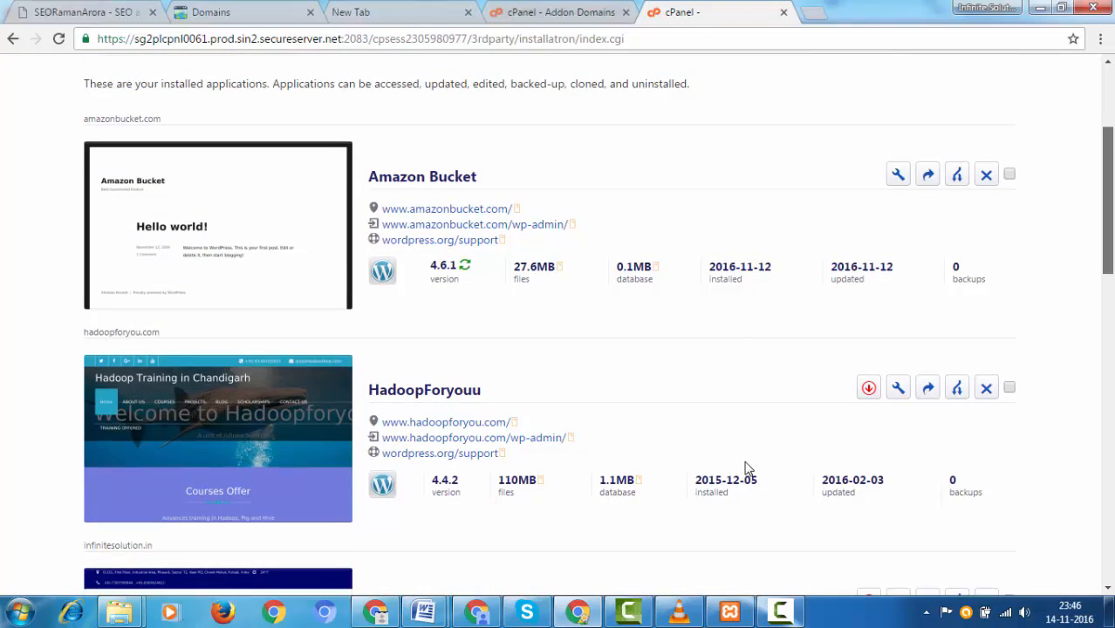
scroll(746, 468, "down", 9)
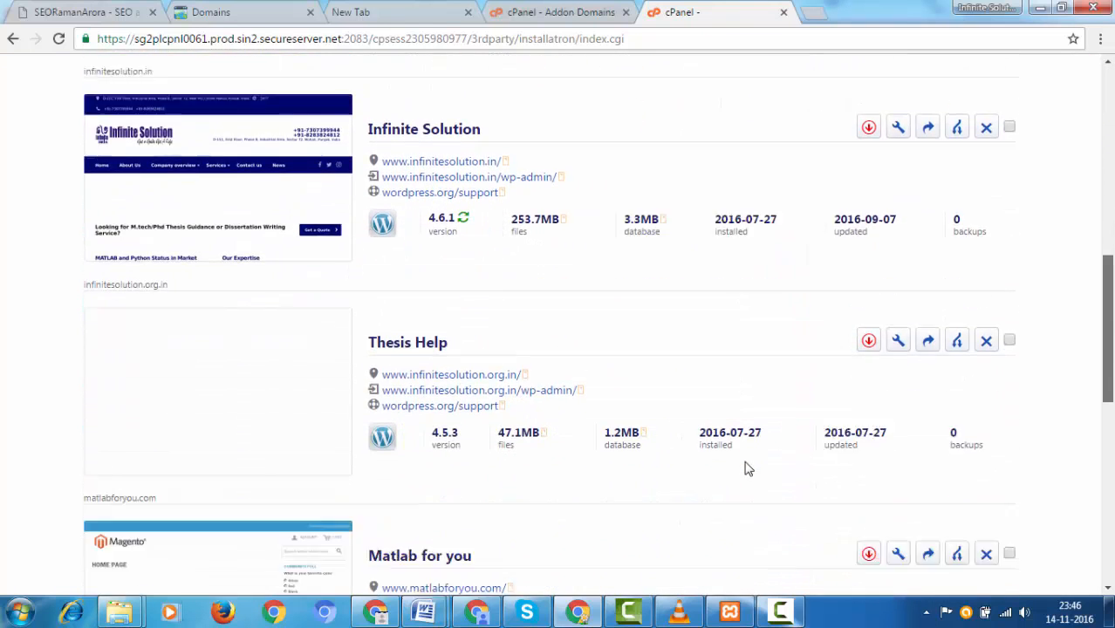
scroll(746, 468, "up", 16)
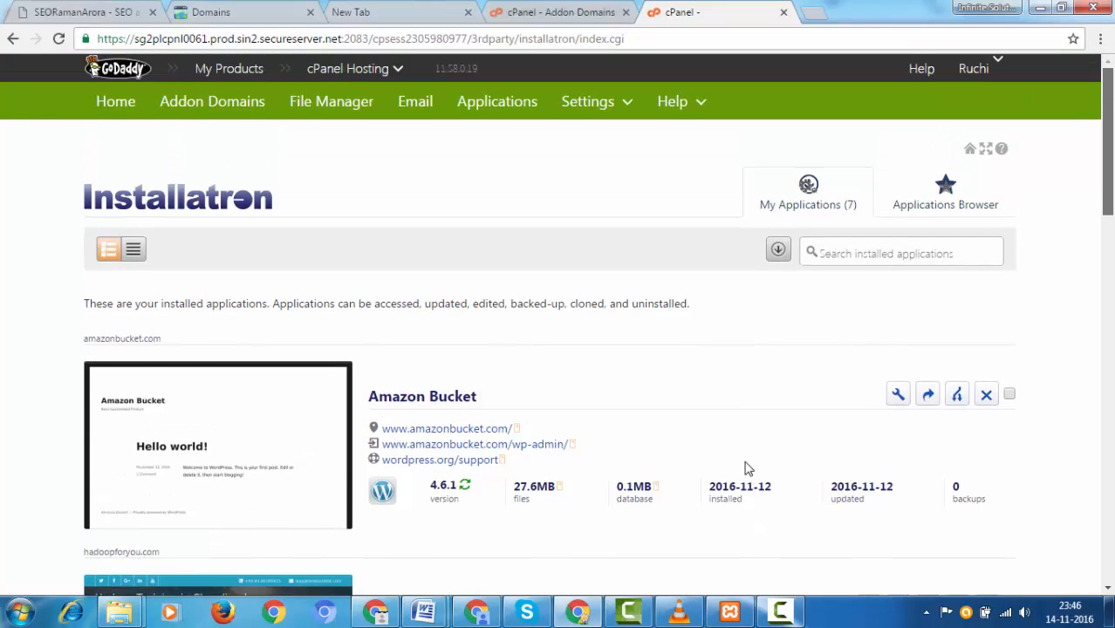
Step: Check the Addon Domains tab, come back to Installatron, then return to the cPanel home page
key("ctrl+shift+Tab")
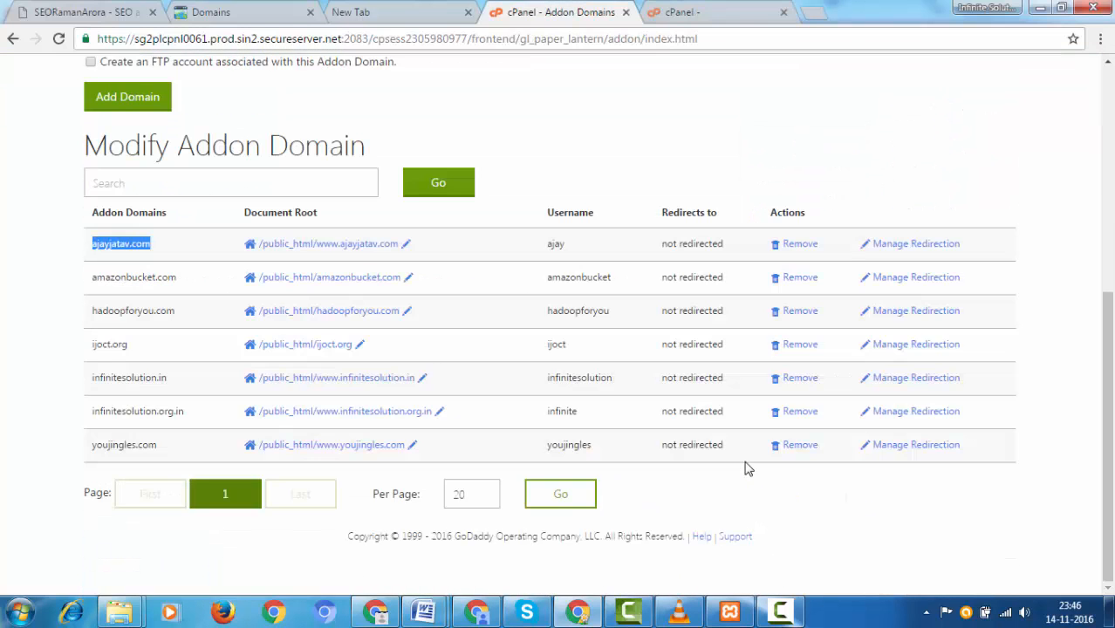
scroll(746, 468, "up", 1)
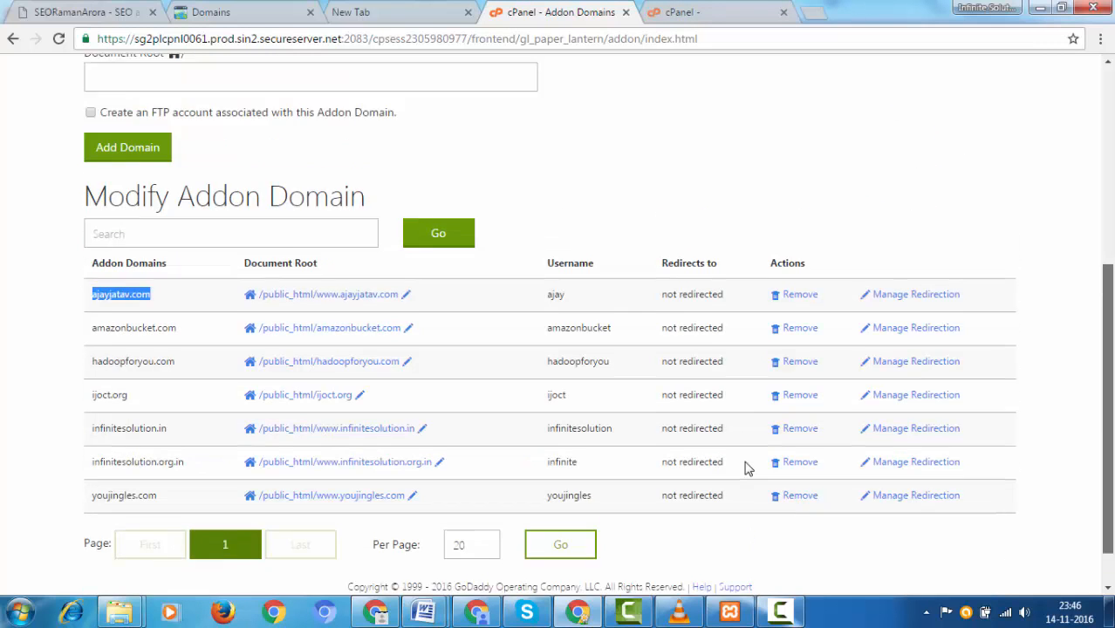
scroll(746, 468, "down", 1)
key("ctrl+Tab")
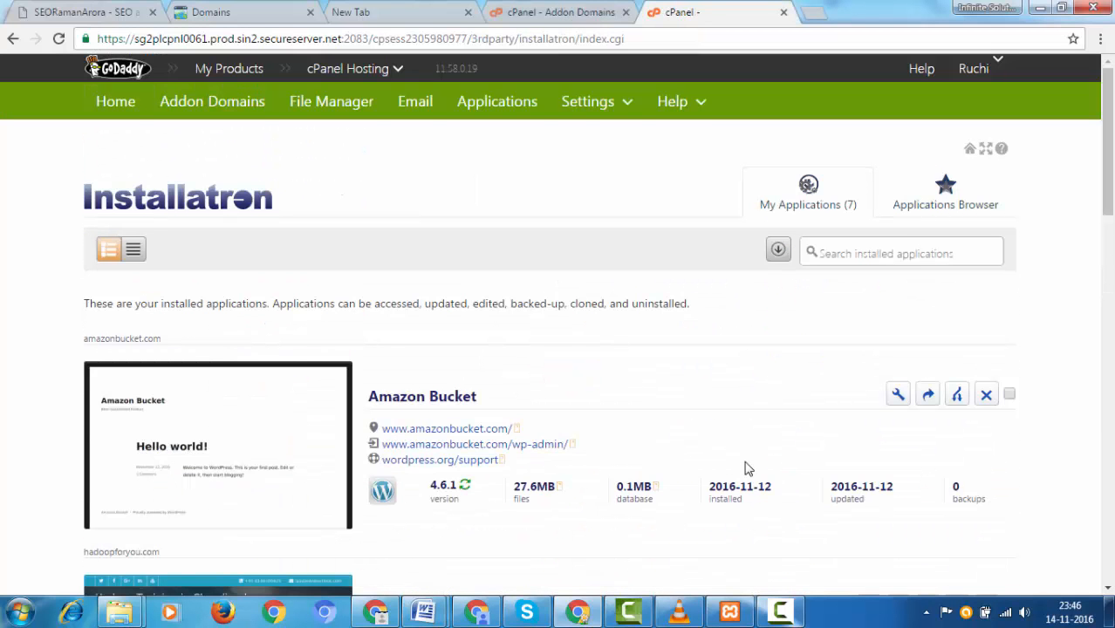
scroll(746, 468, "down", 5)
scroll(746, 469, "up", 4)
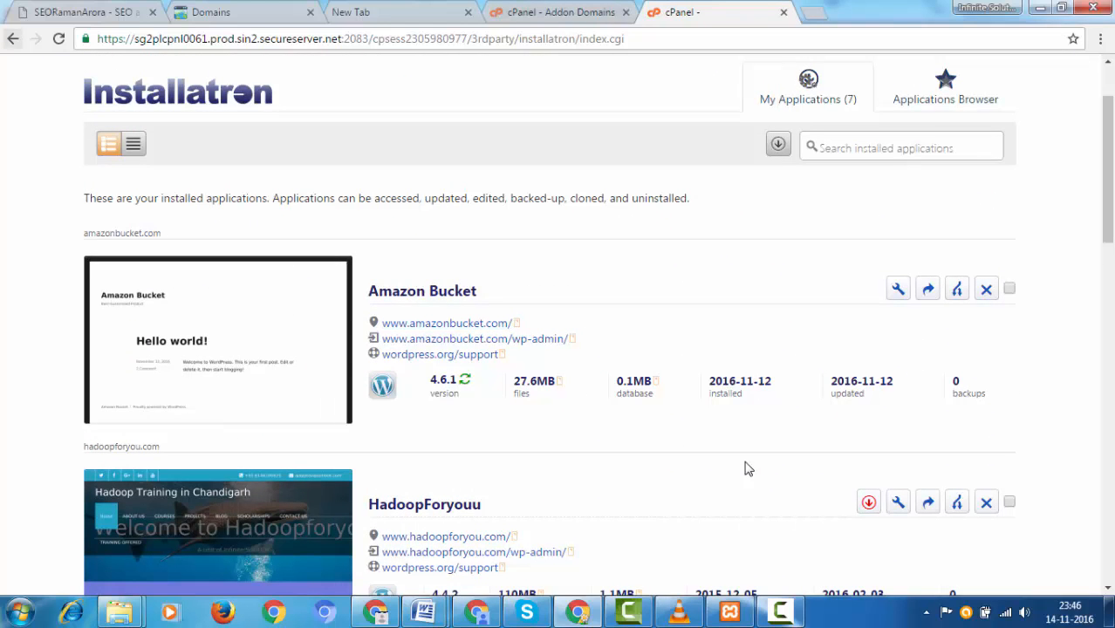
key("alt+Left")
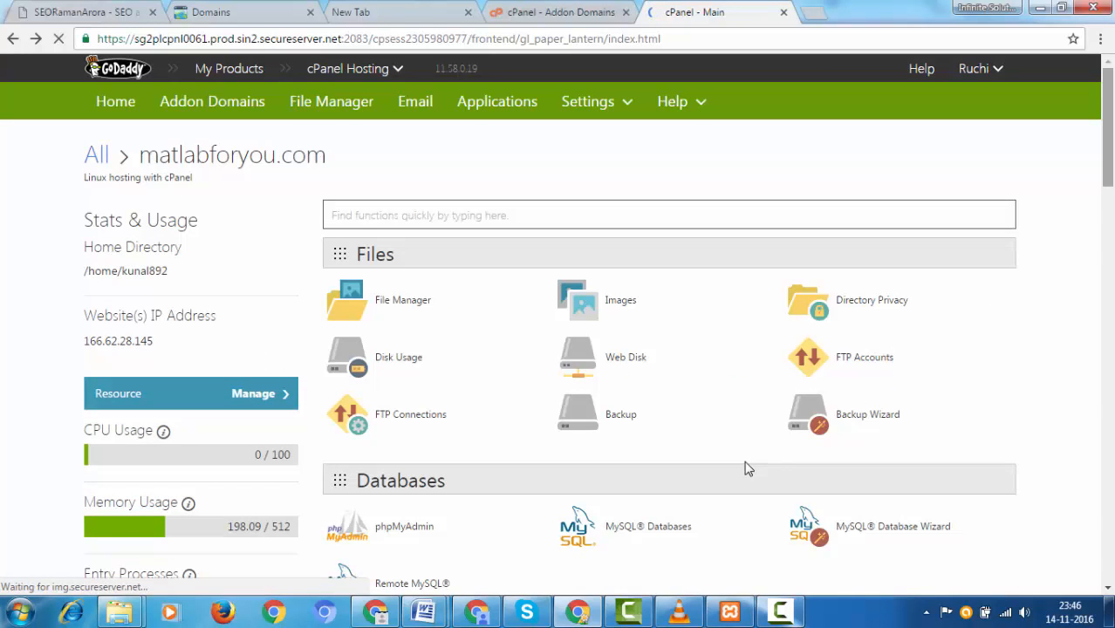
Step: Scroll down the cPanel home page to the WordPress entry under Web Applications
scroll(747, 469, "down", 1)
scroll(748, 470, "down", 7)
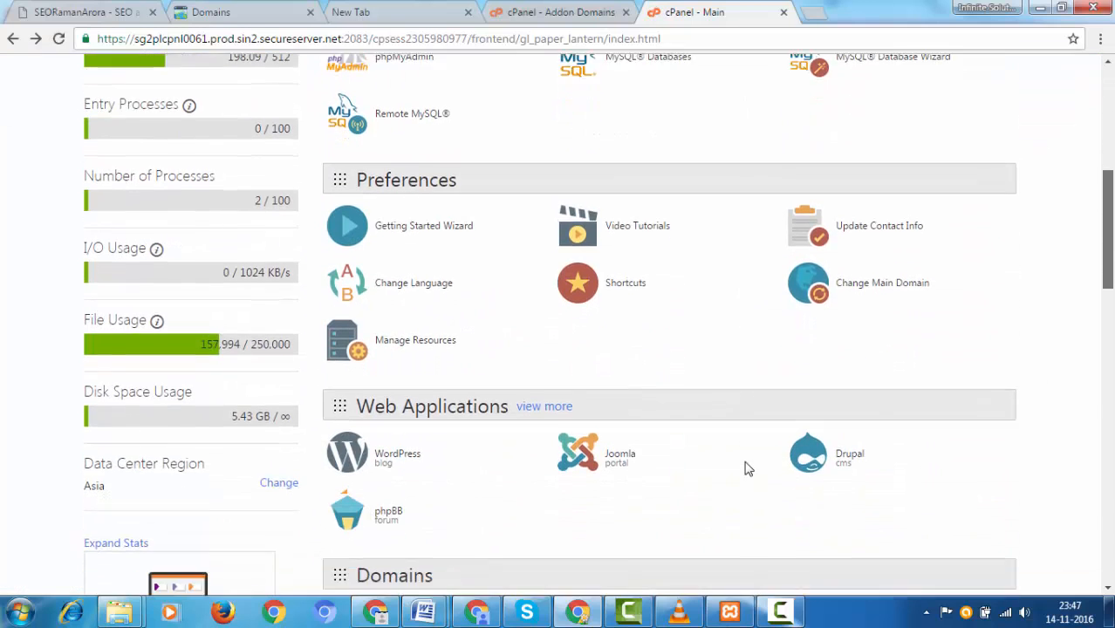
scroll(748, 470, "down", 2)
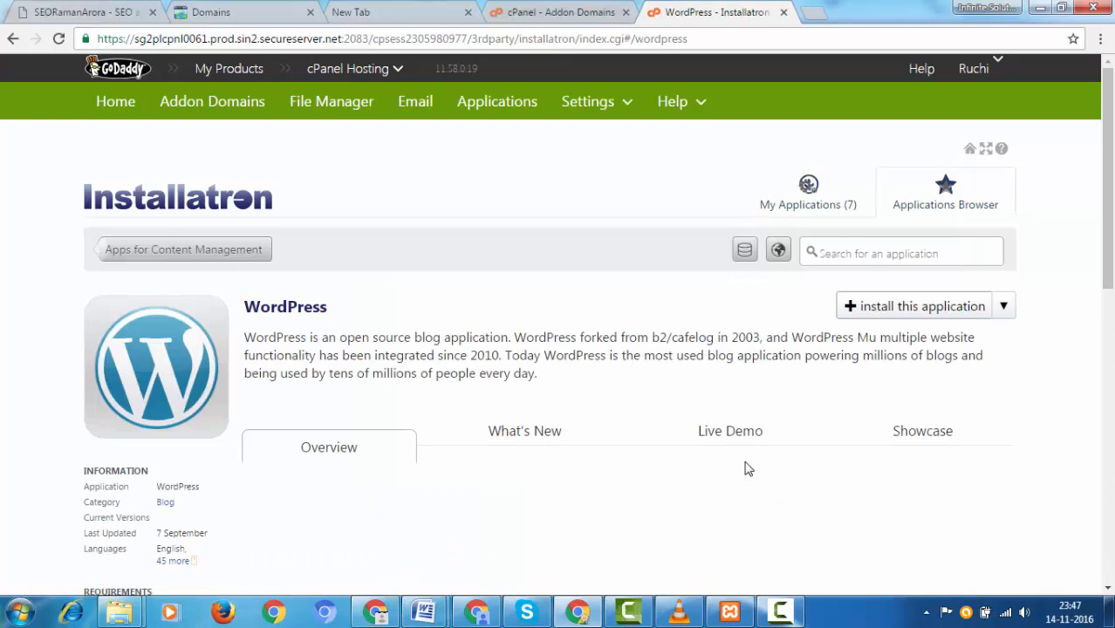
scroll(746, 468, "down", 2)
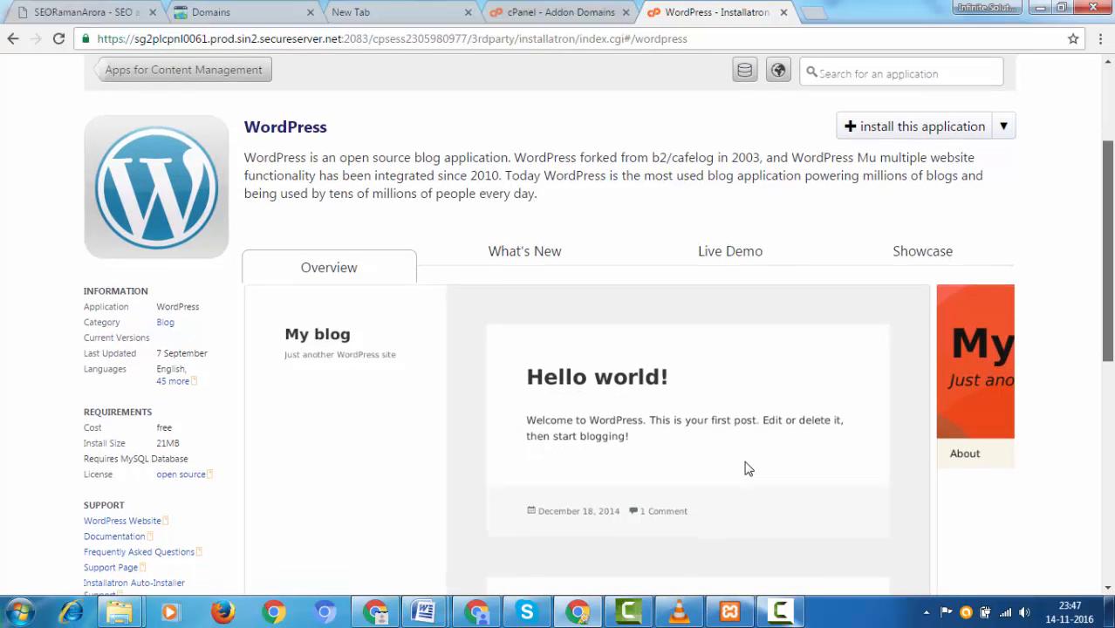
left_click(920, 128)
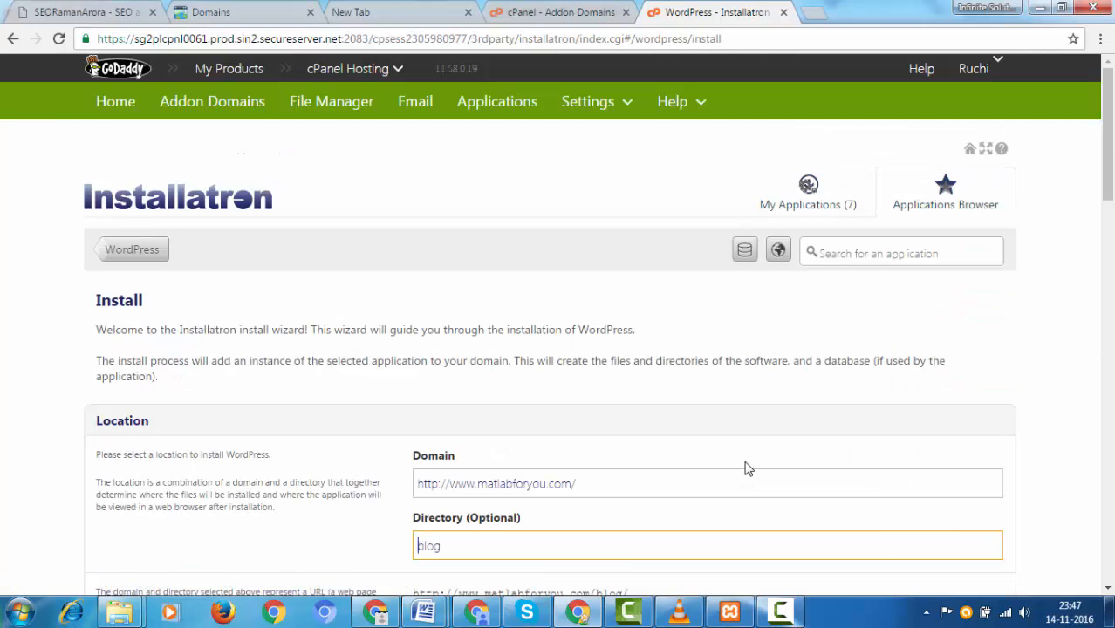
scroll(745, 468, "down", 4)
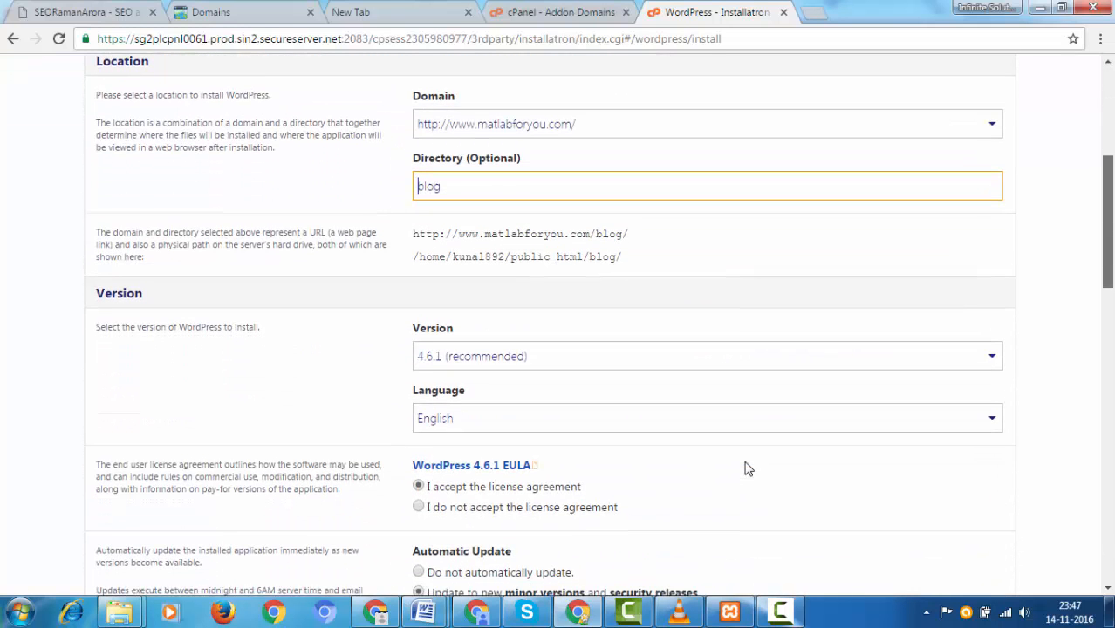
left_click(707, 121)
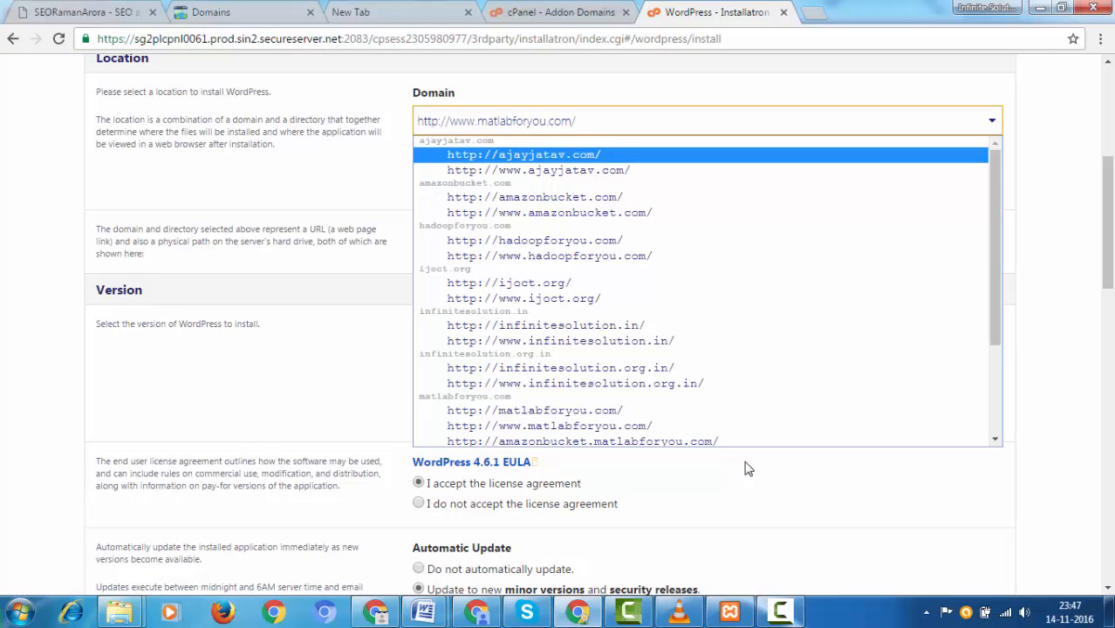
key("Return")
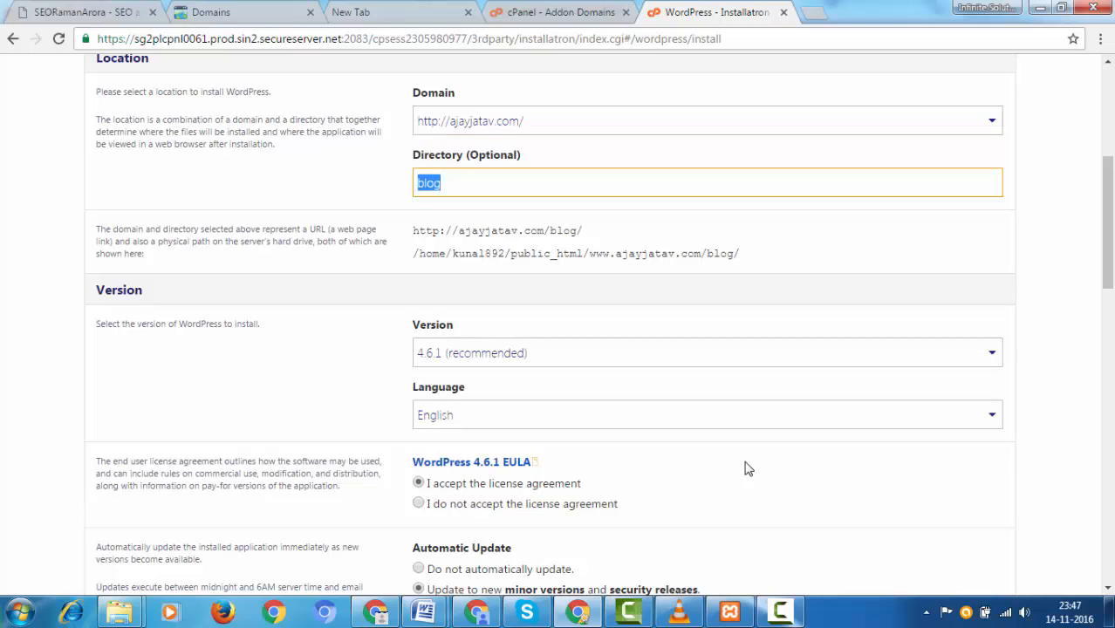
key("BackSpace")
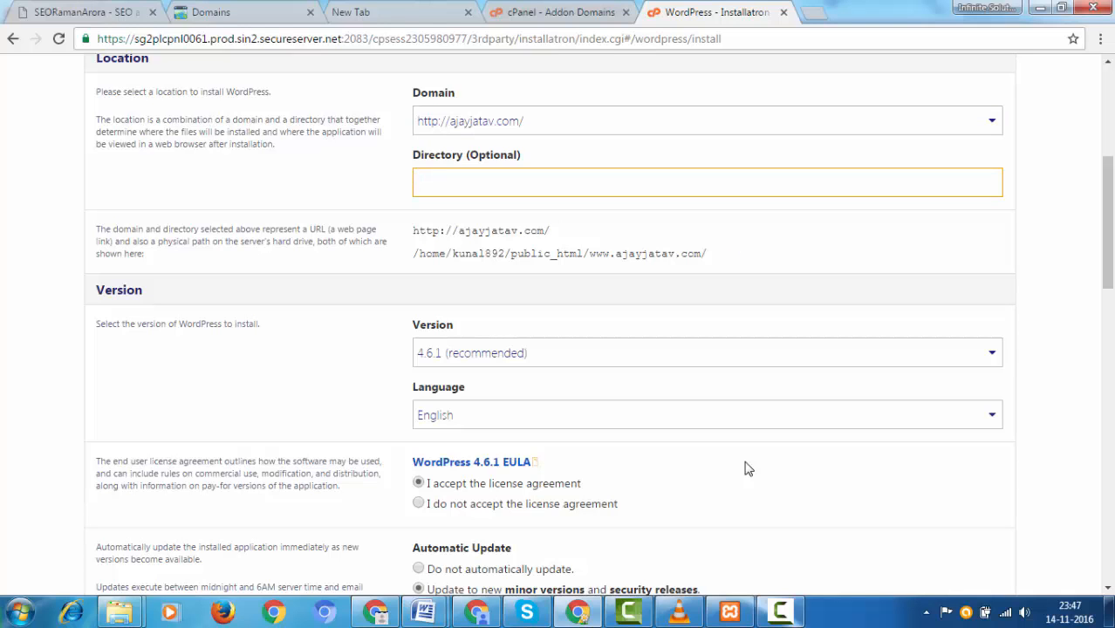
left_click_drag(550, 230, 412, 230)
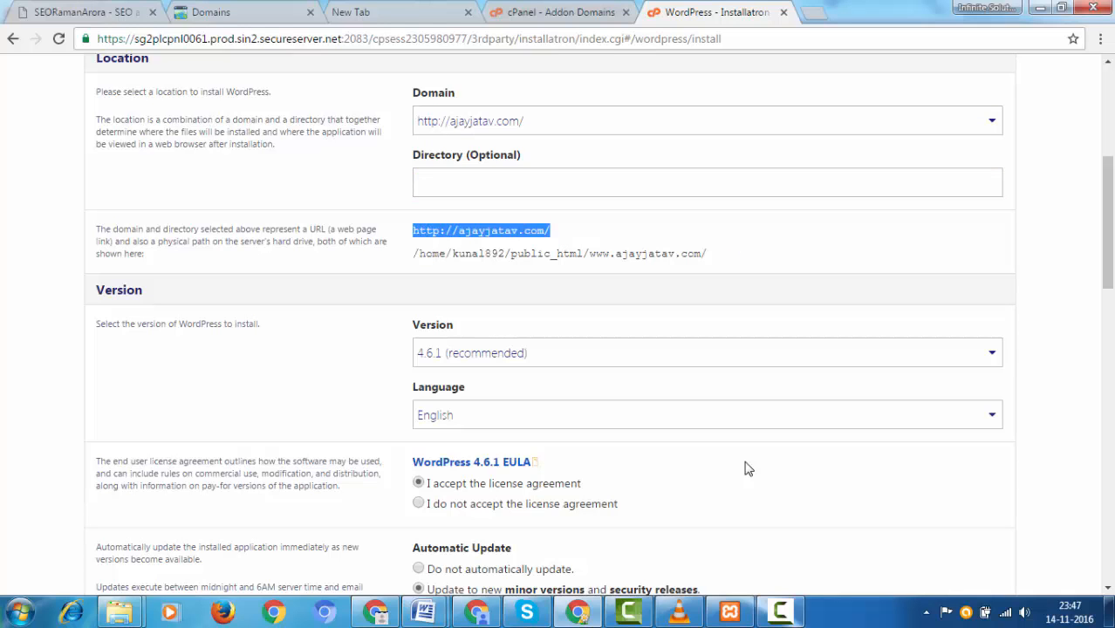
left_click_drag(706, 253, 412, 253)
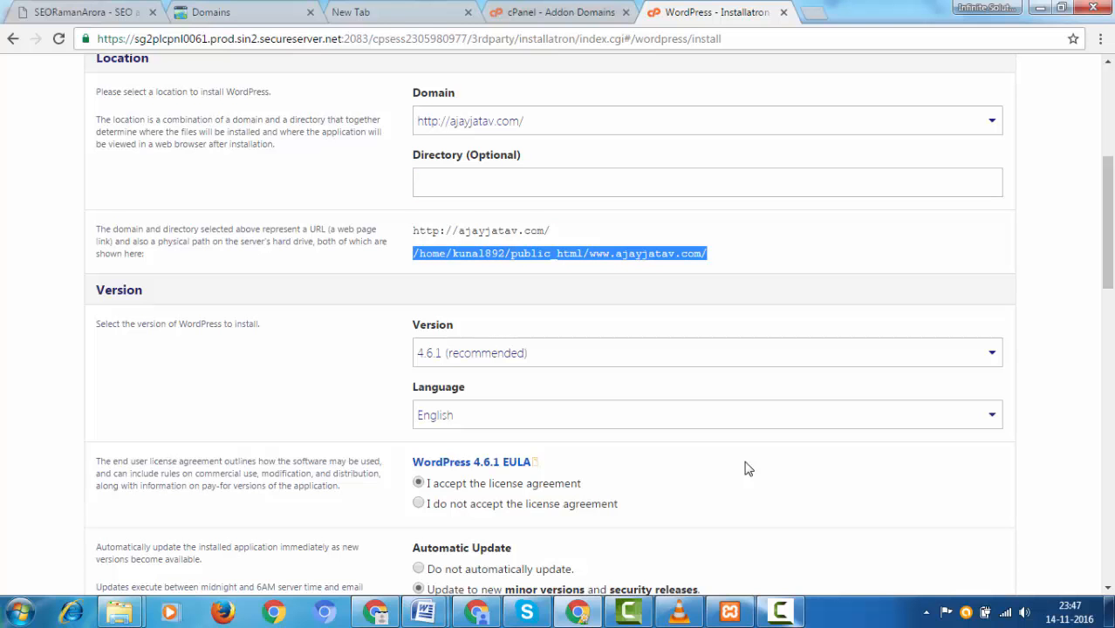
scroll(747, 469, "down", 5)
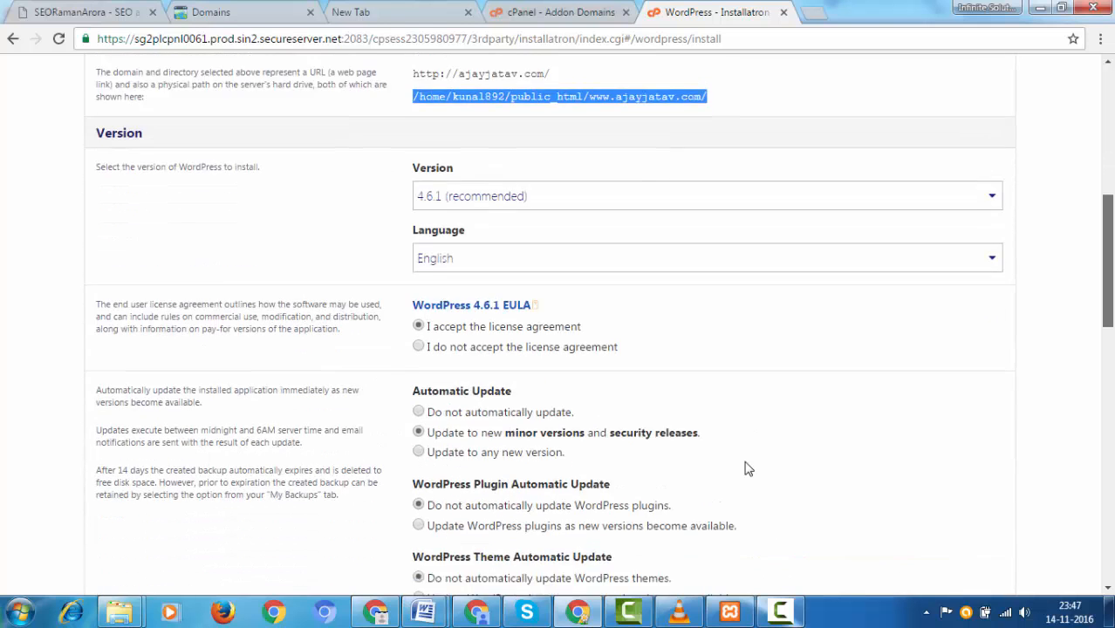
left_click(706, 133)
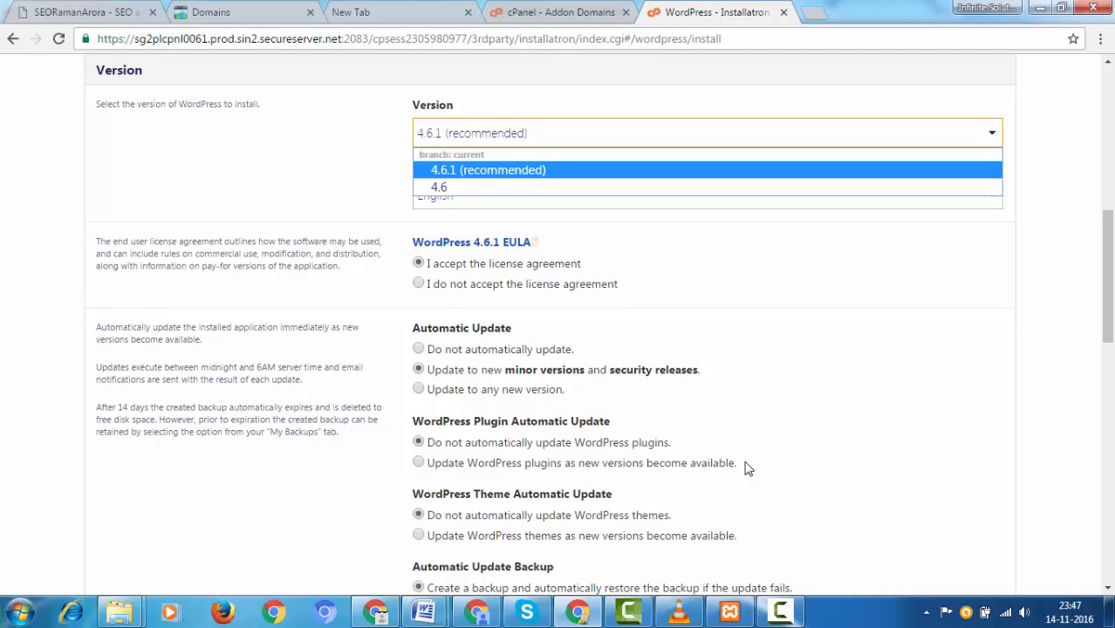
left_click(748, 468)
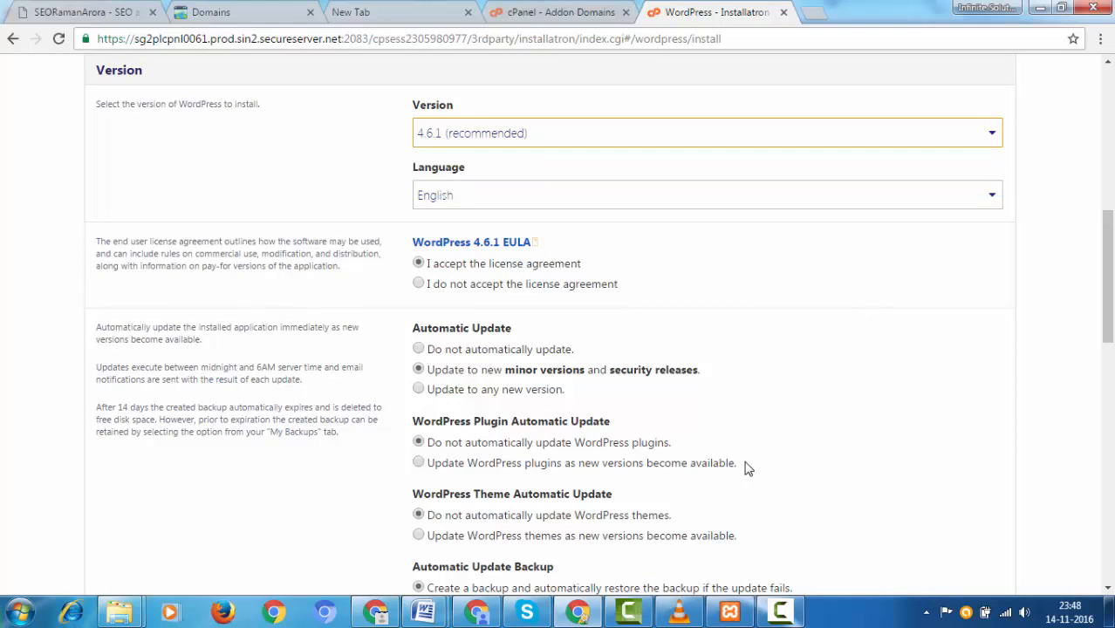
left_click(706, 194)
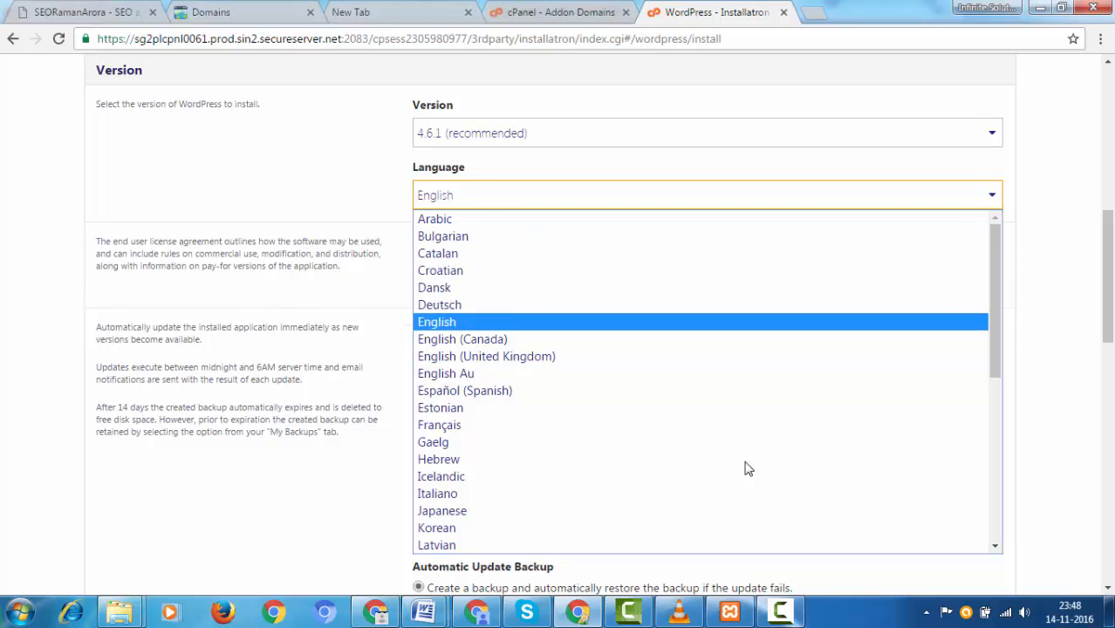
scroll(747, 469, "down", 7)
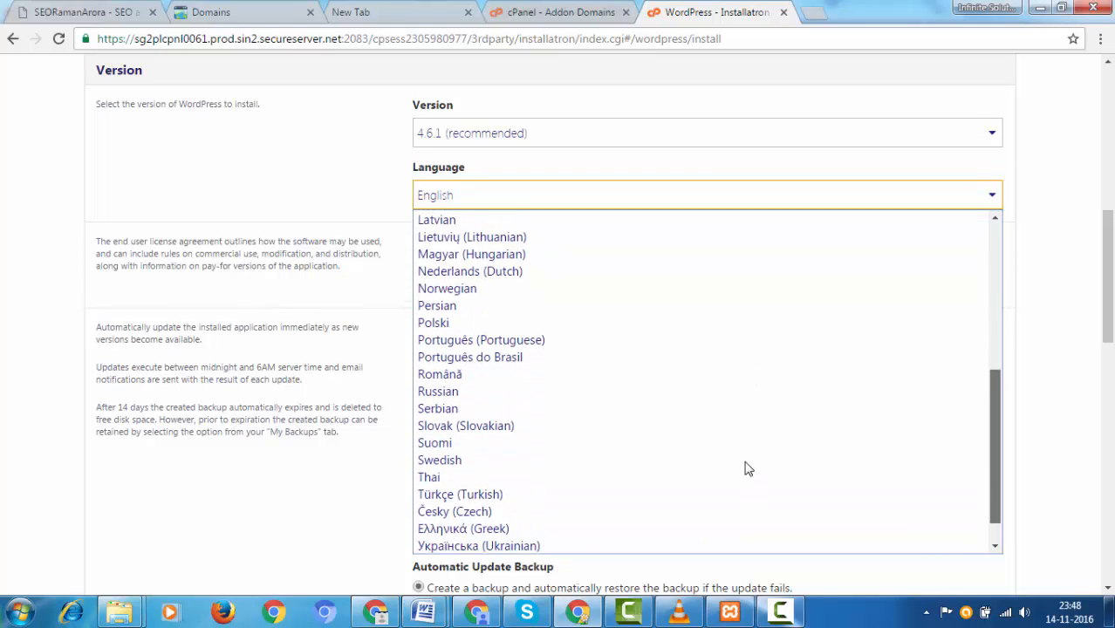
scroll(747, 468, "up", 6)
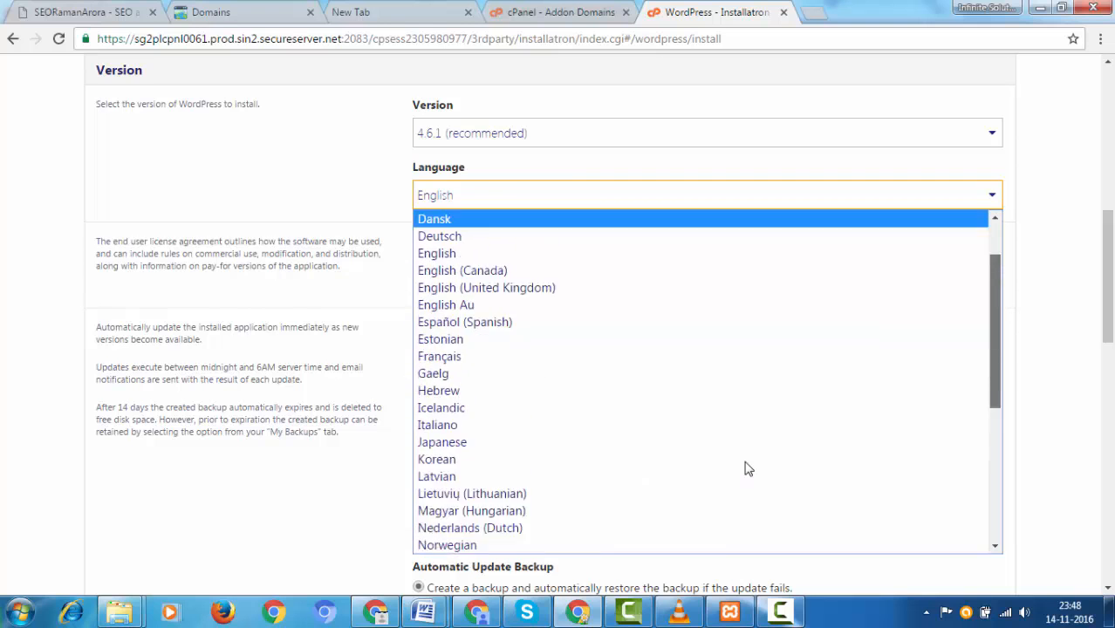
scroll(748, 469, "up", 1)
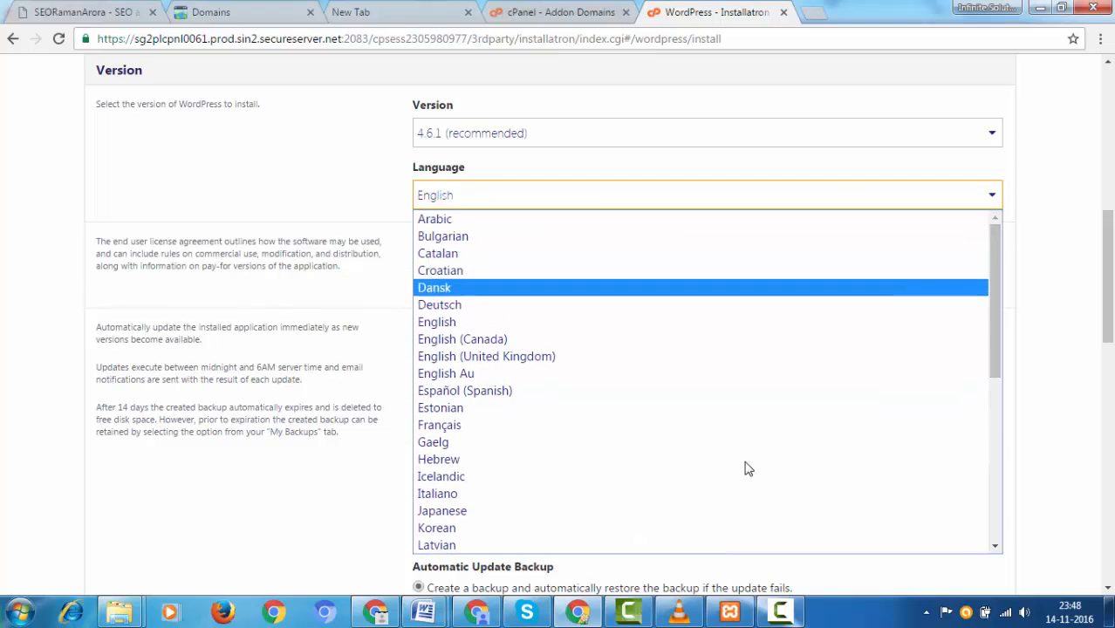
key("Return")
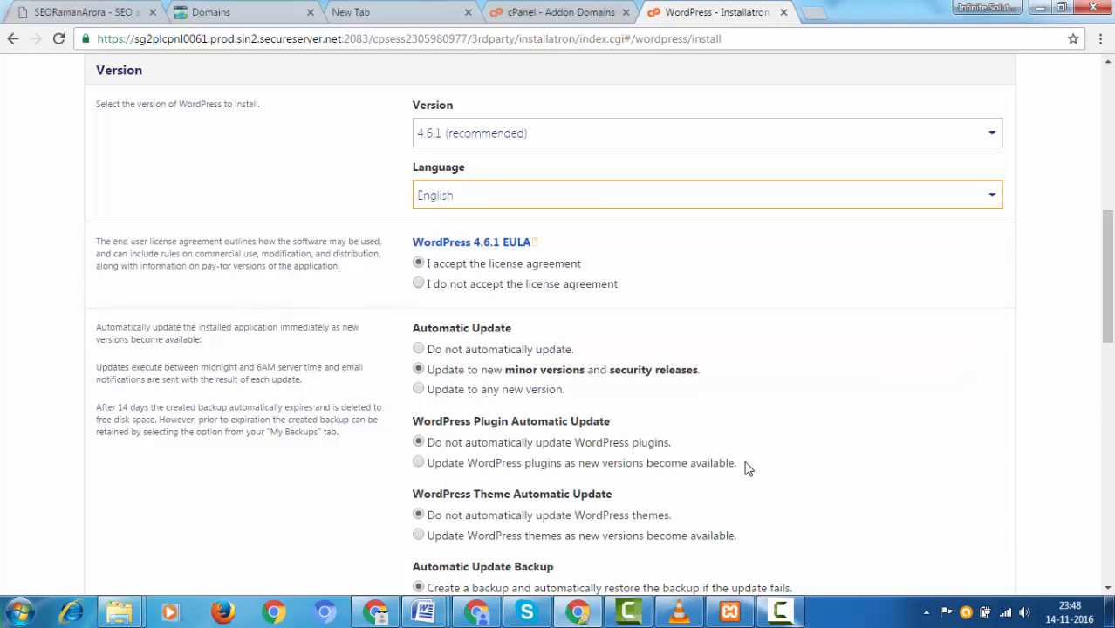
scroll(748, 469, "down", 1)
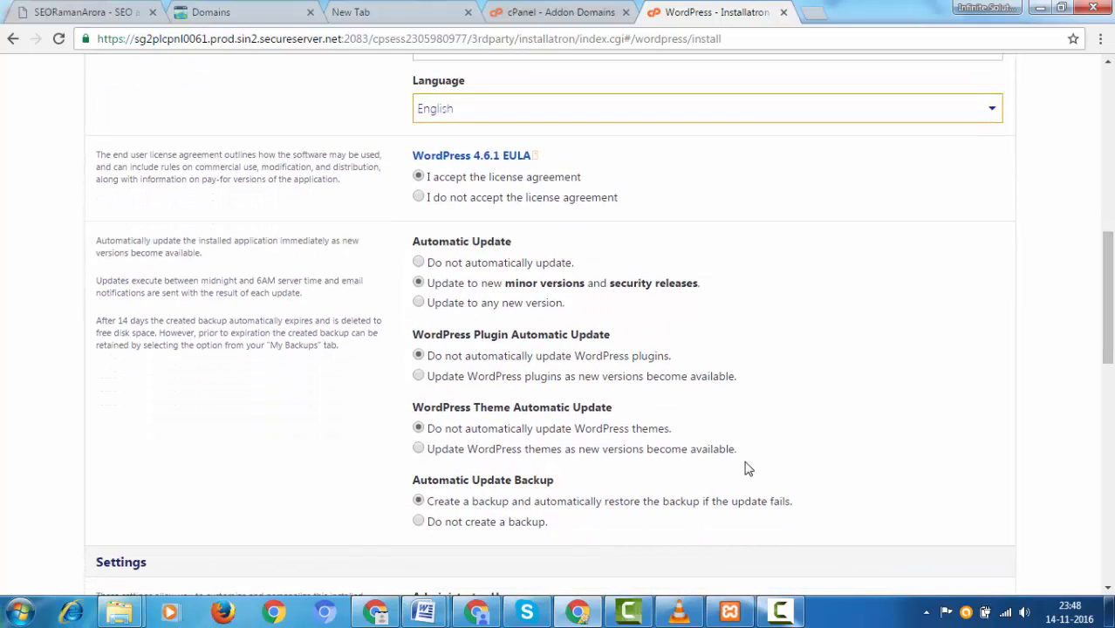
scroll(748, 469, "up", 1)
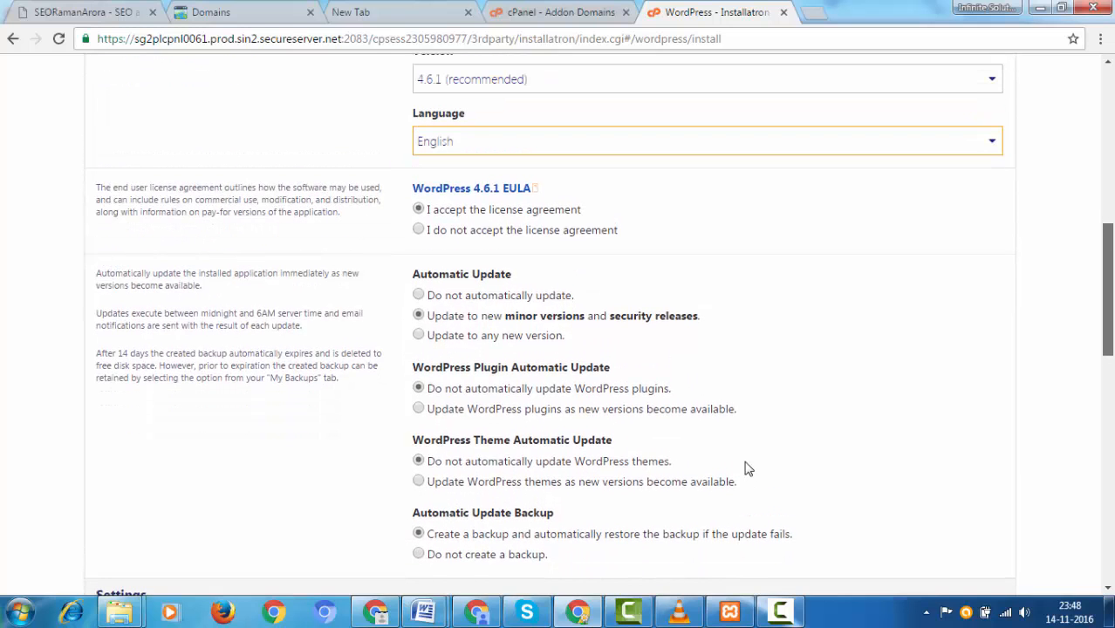
key("Tab")
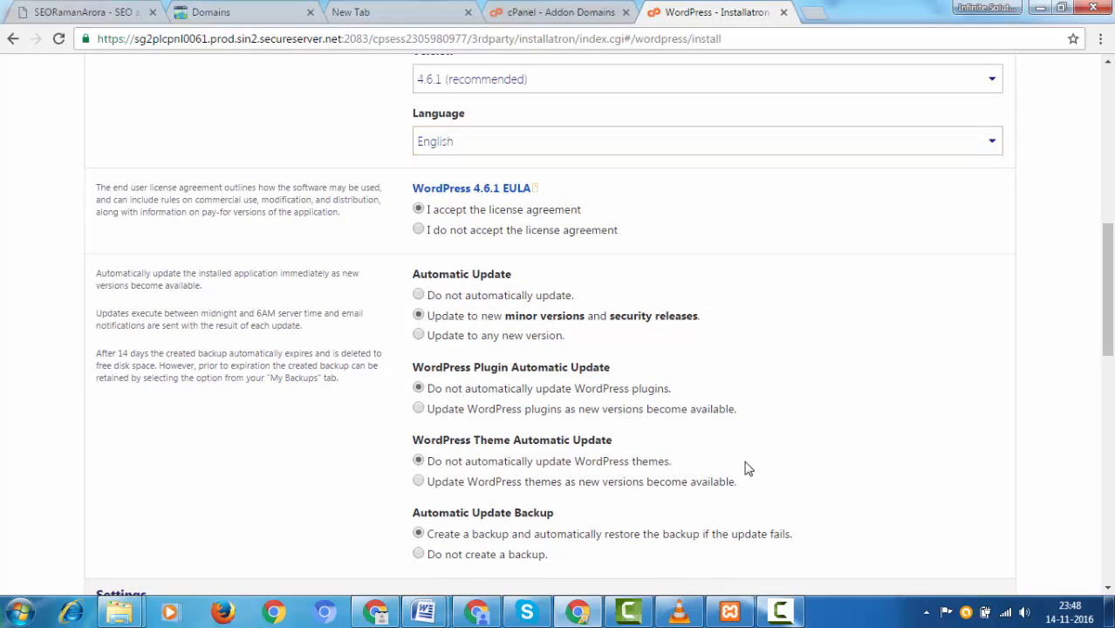
key("Down")
key("Up")
scroll(745, 468, "down", 2)
Step: Scroll down to the Settings section and select the prefilled administrator username to replace it
scroll(746, 468, "down", 1)
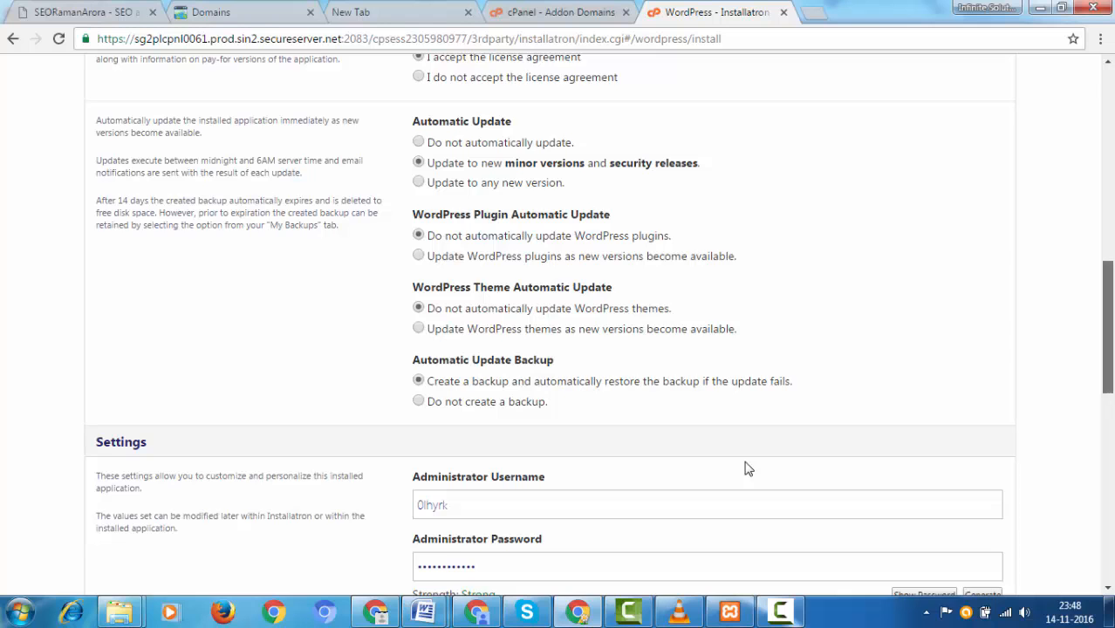
scroll(745, 468, "down", 1)
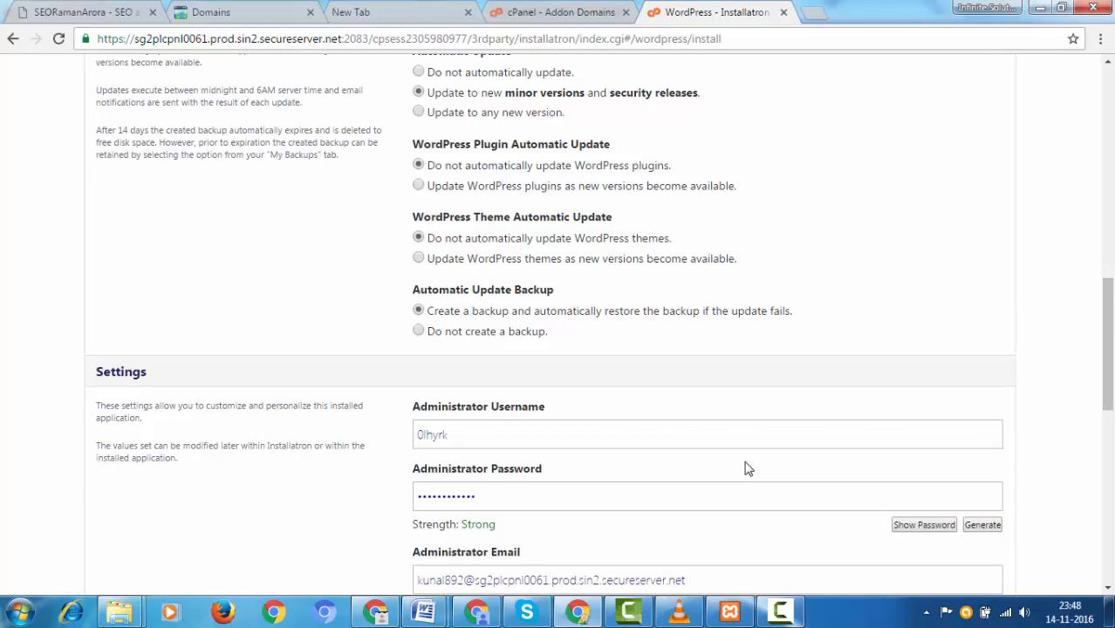
left_click_drag(412, 217, 612, 217)
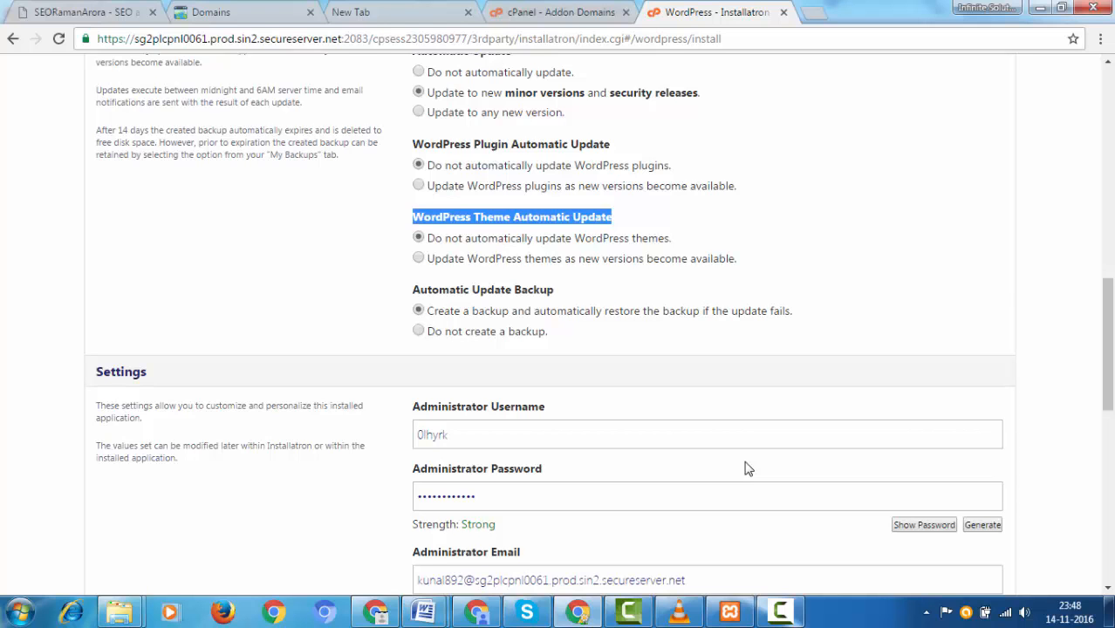
scroll(747, 468, "down", 2)
scroll(746, 468, "up", 1)
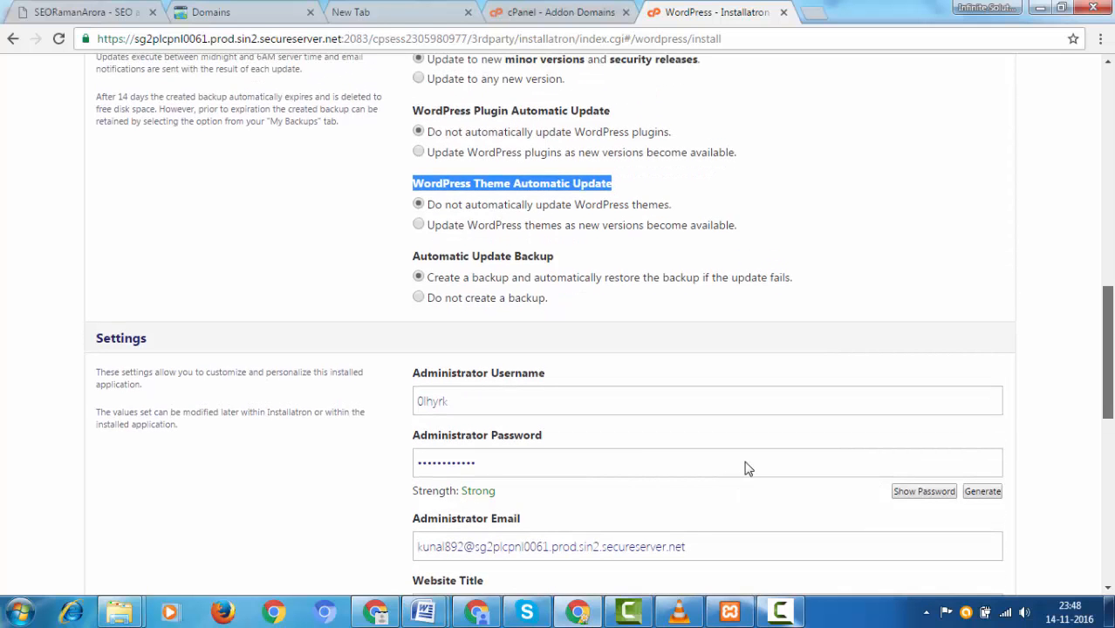
left_click(747, 468)
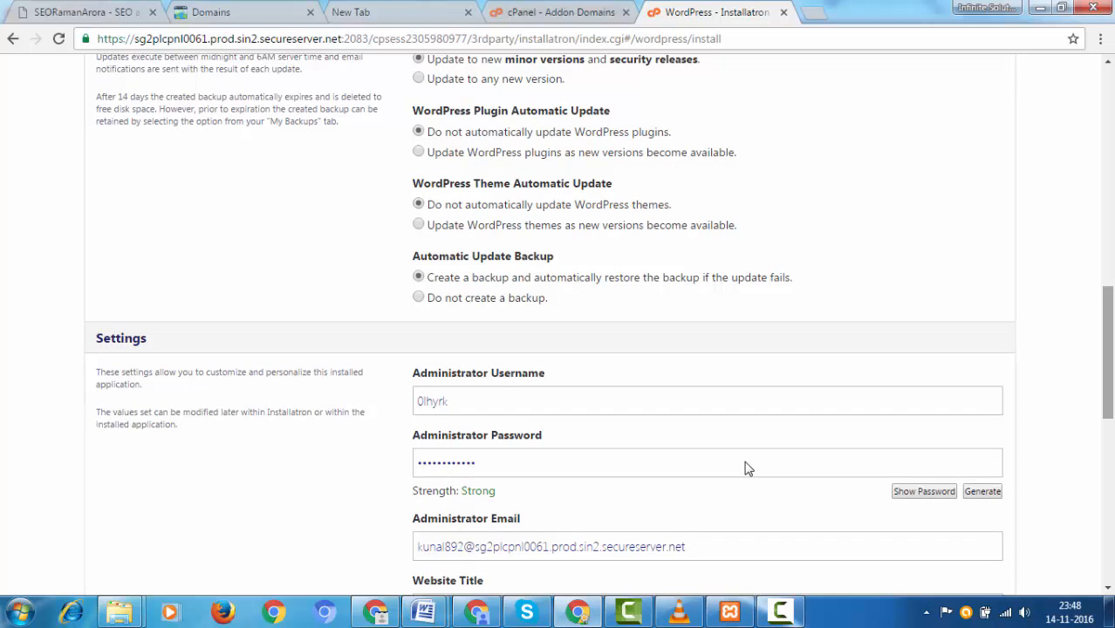
scroll(747, 469, "down", 1)
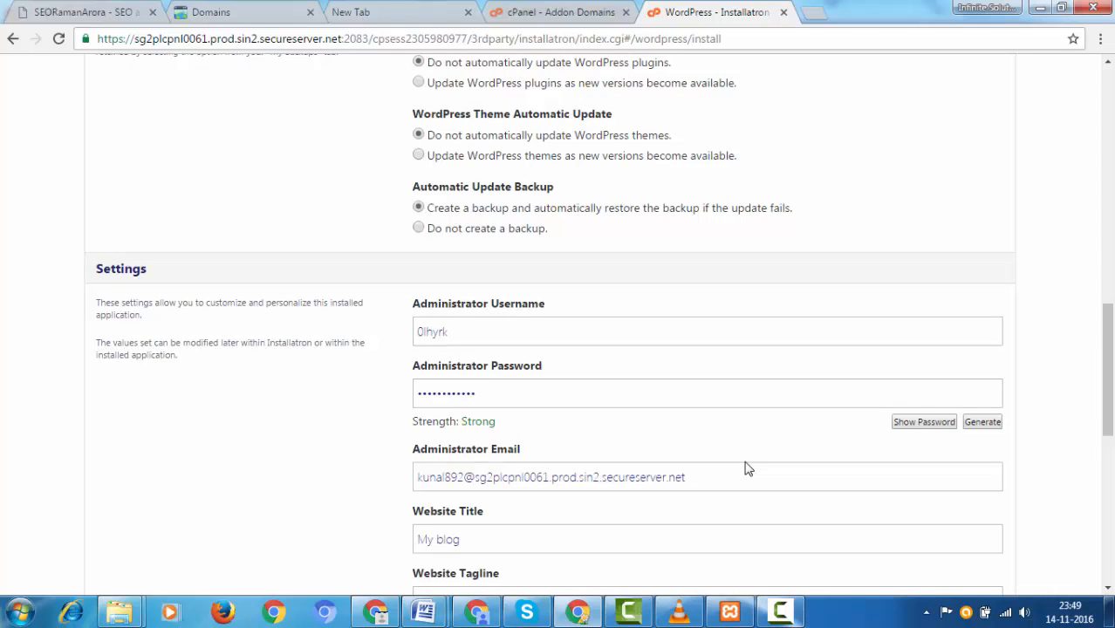
scroll(745, 468, "down", 1)
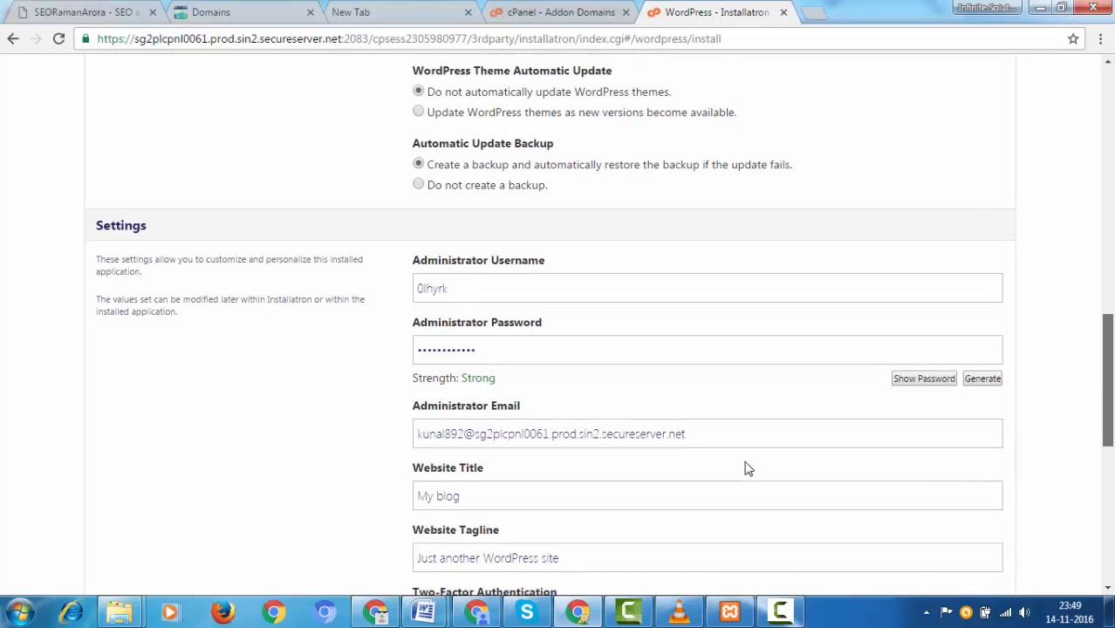
scroll(746, 468, "down", 1)
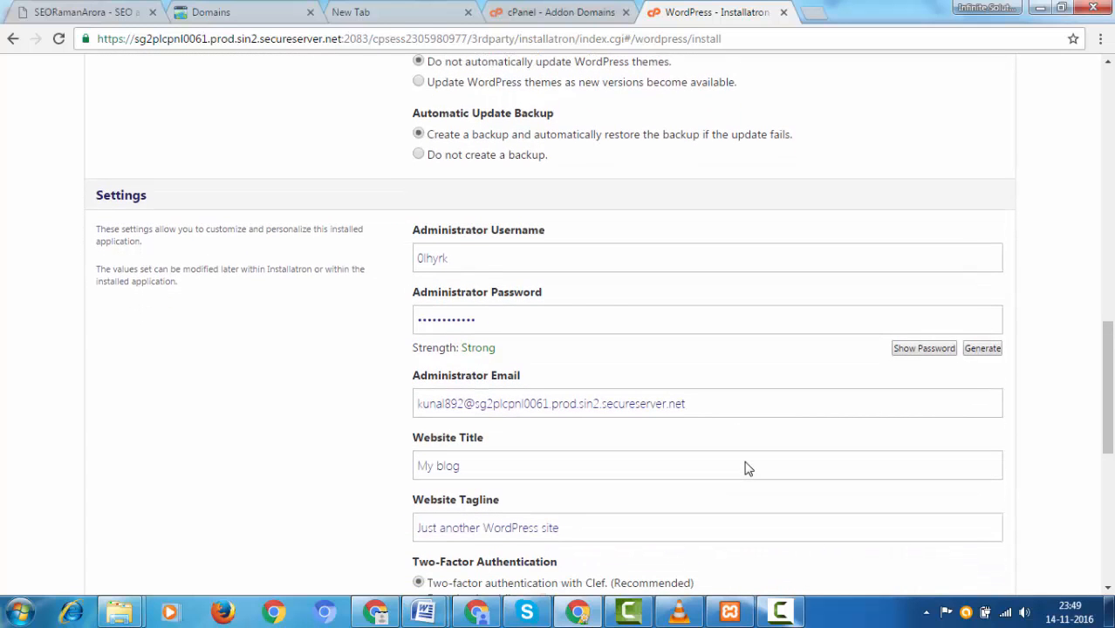
left_click_drag(450, 258, 415, 258)
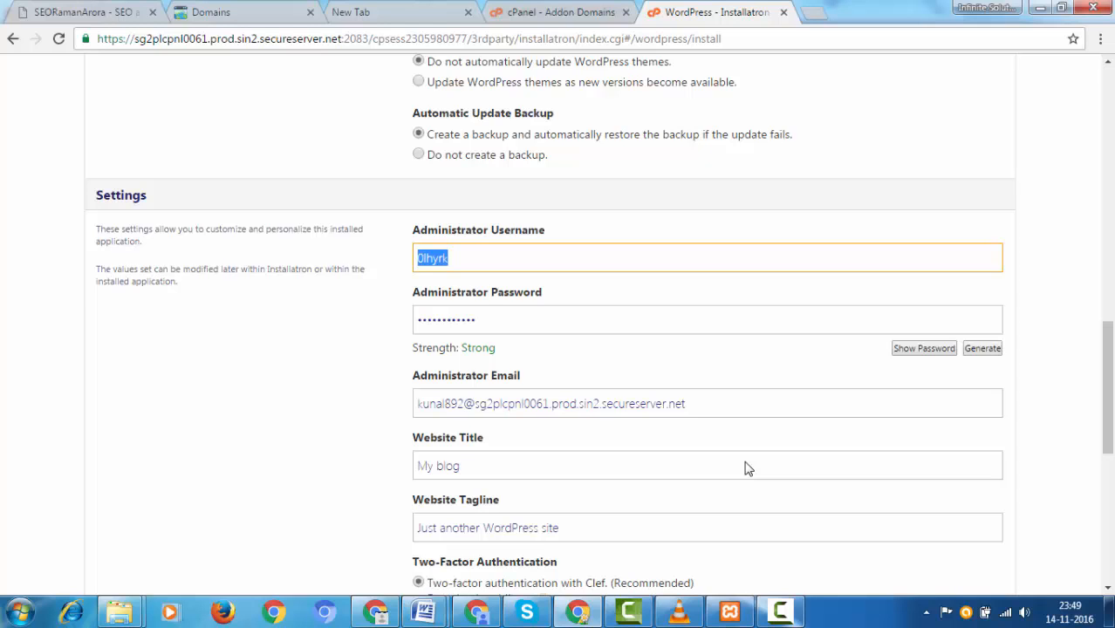
Step: Enter a custom administrator username and a new password, and show the password as readable text
type("ajay")
key("Tab")
type("*******")
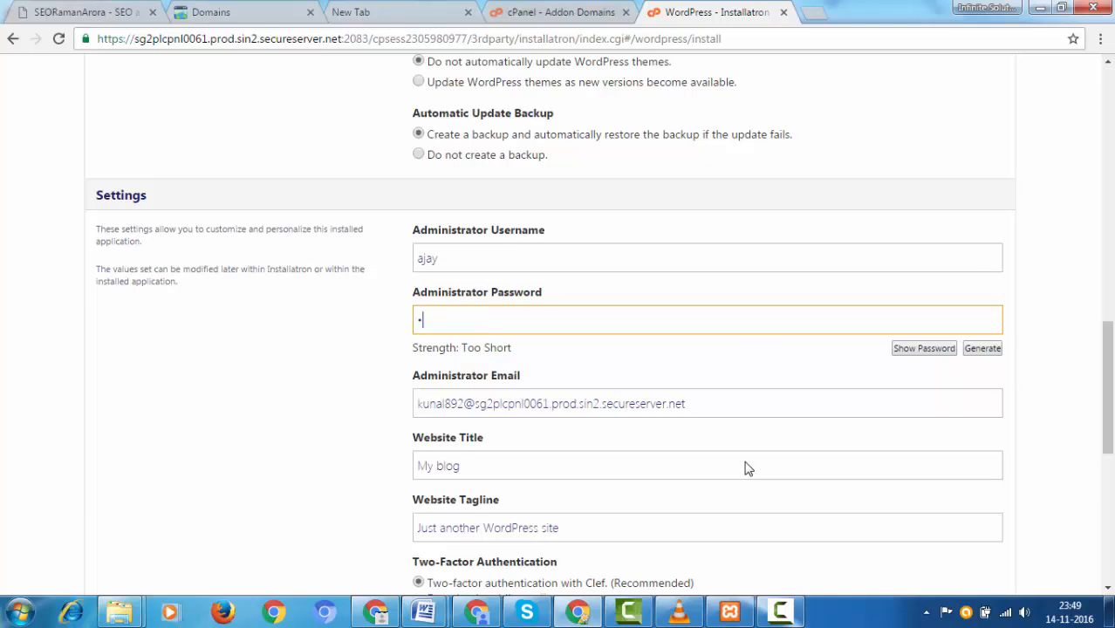
type("*****")
key("Tab")
key("Return")
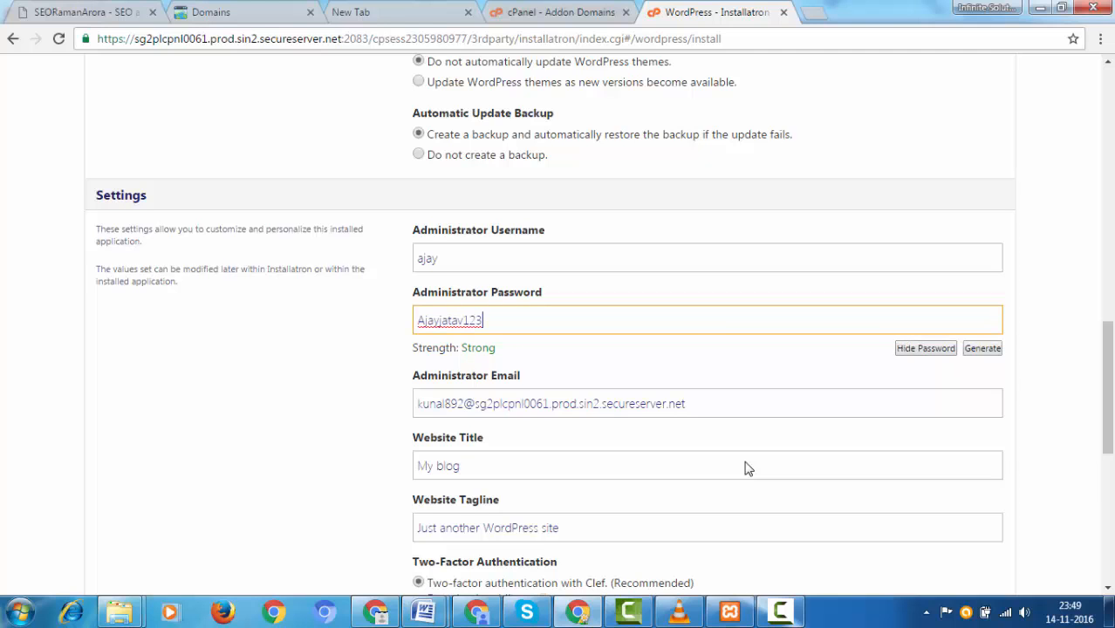
Step: Check the new username and password, then select the existing admin e-mail for replacement
key("shift+Tab")
key("End")
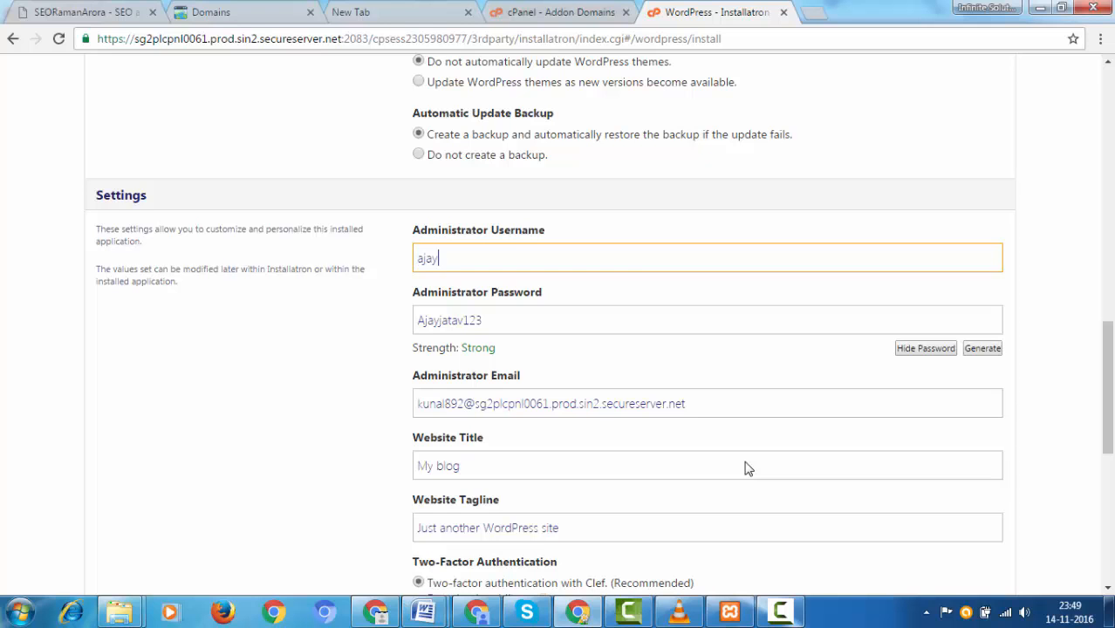
key("ctrl+a")
scroll(746, 468, "down", 2)
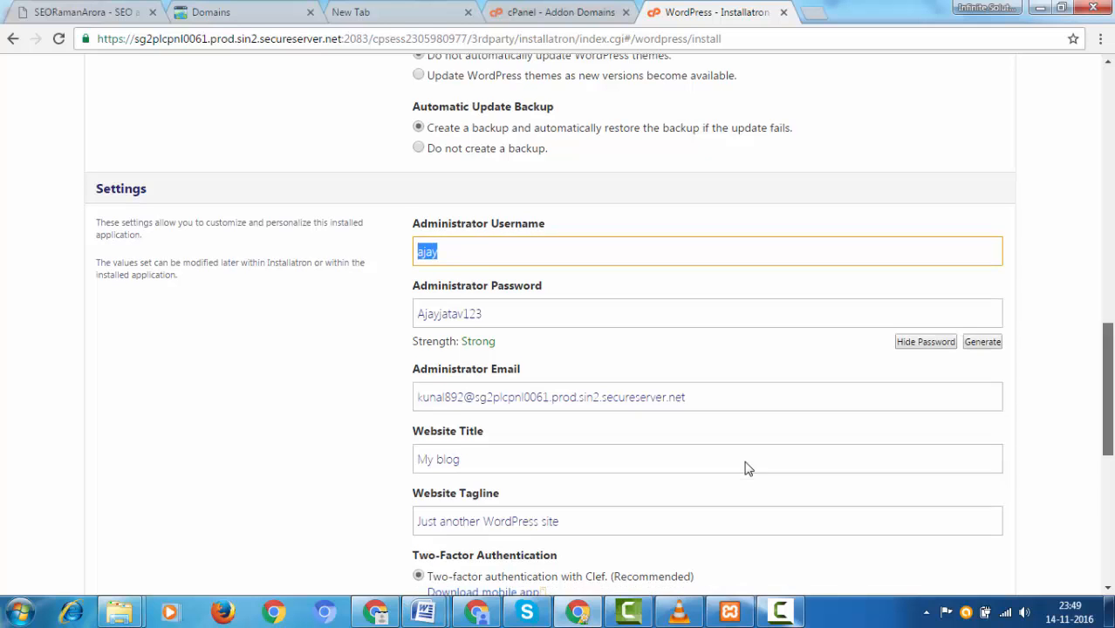
left_click(745, 469)
left_click_drag(442, 114, 416, 114)
left_click_drag(486, 176, 416, 176)
left_click(745, 469)
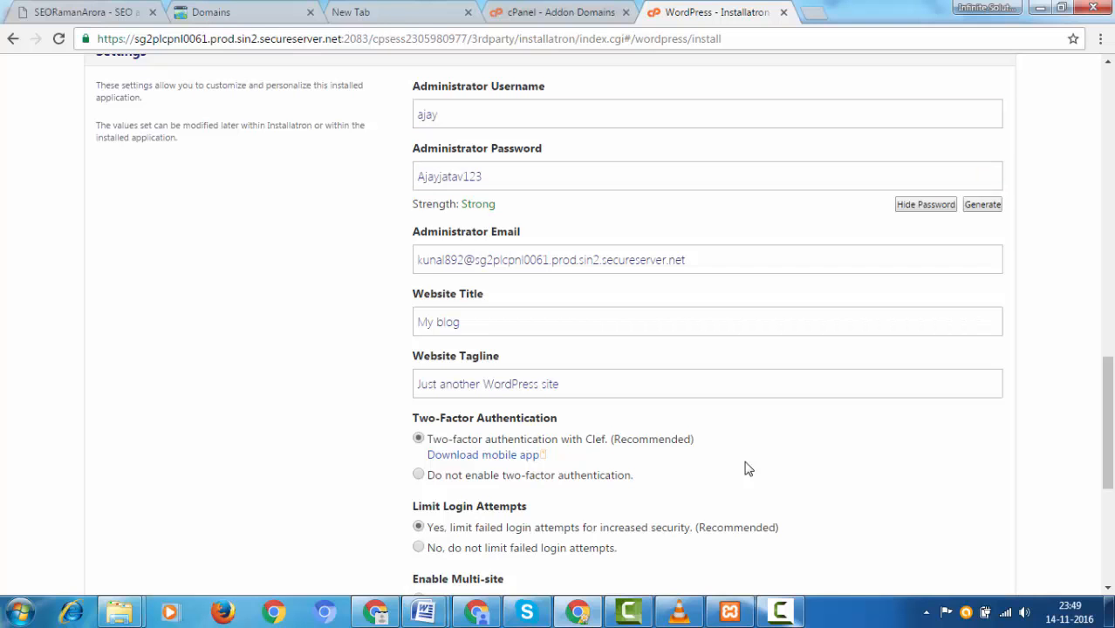
left_click(541, 260)
left_click(745, 469)
left_click_drag(687, 260, 416, 260)
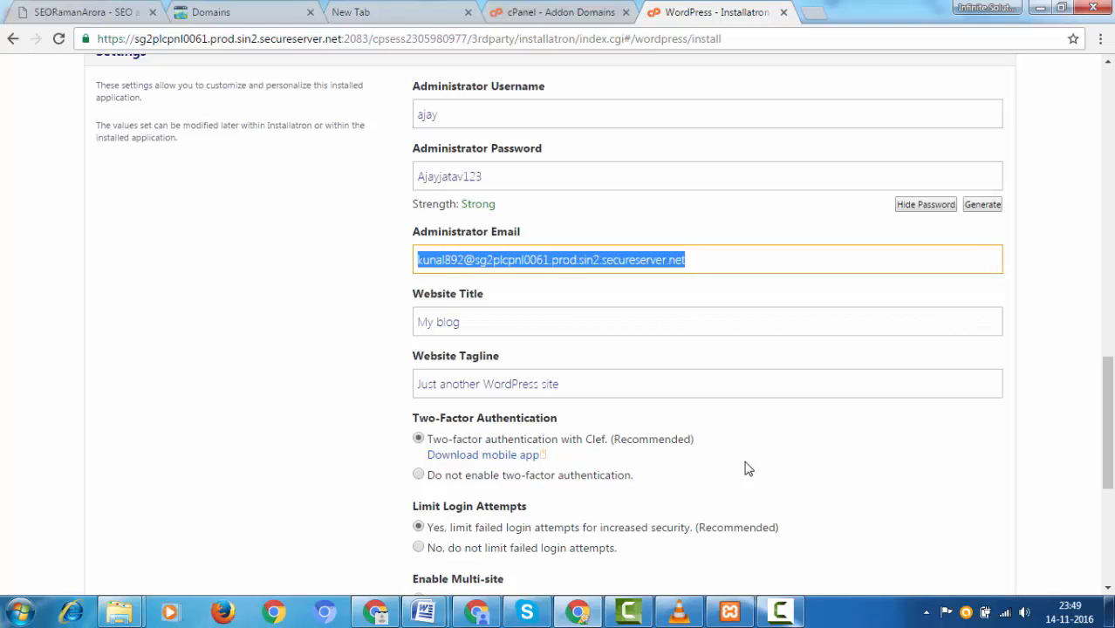
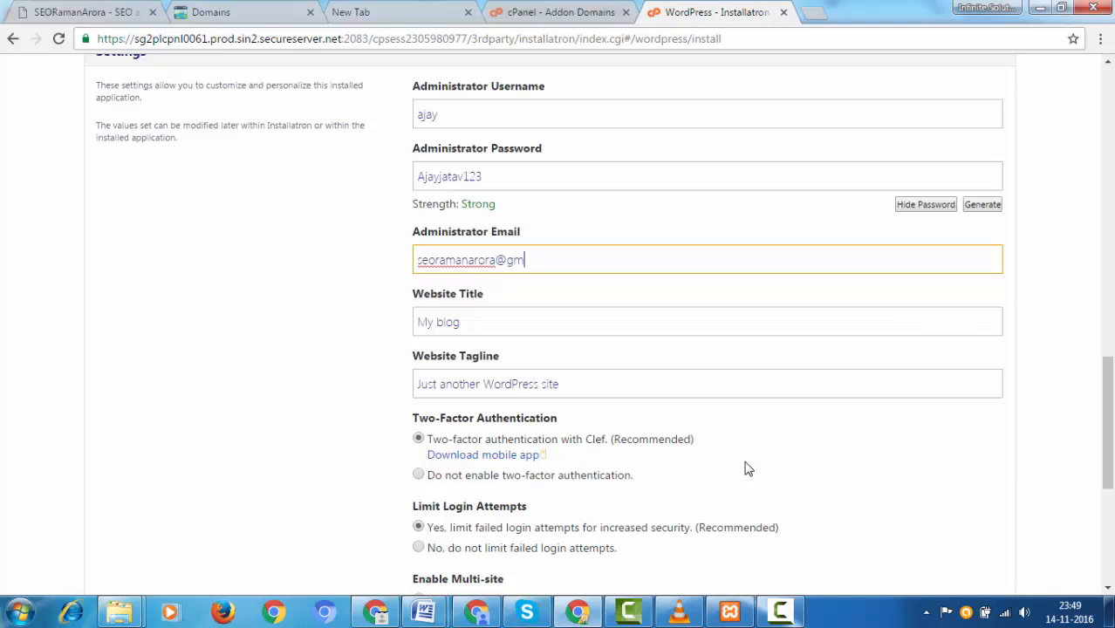
Step: Enter the owner's admin e-mail, a site title, and the tagline 'SEO Expert and Digital Marketing Tips'
key("Tab")
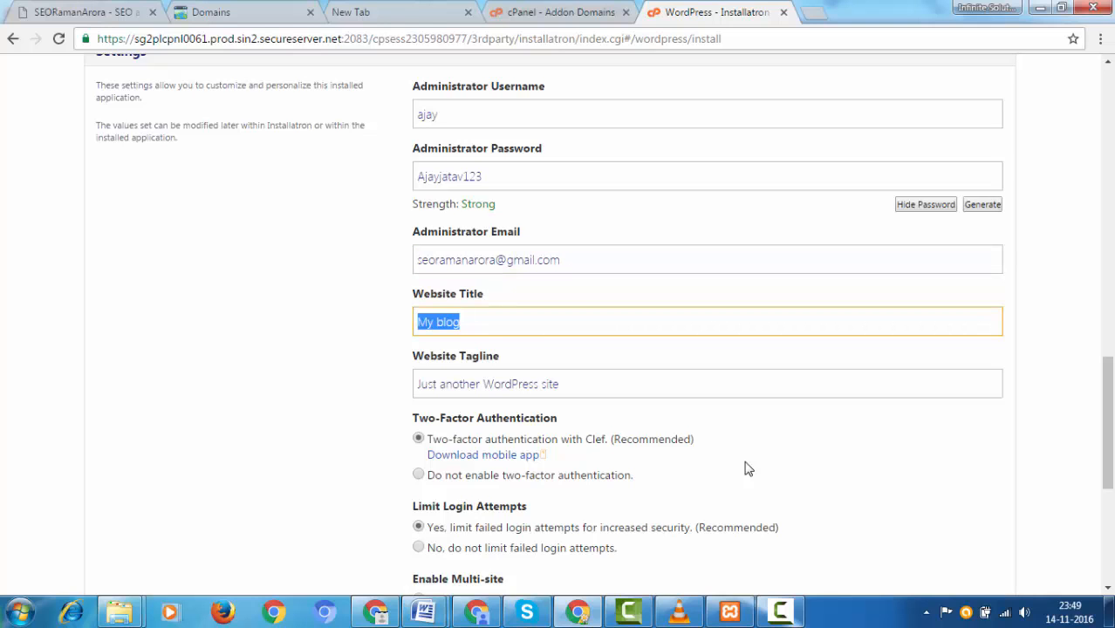
type("SEo")
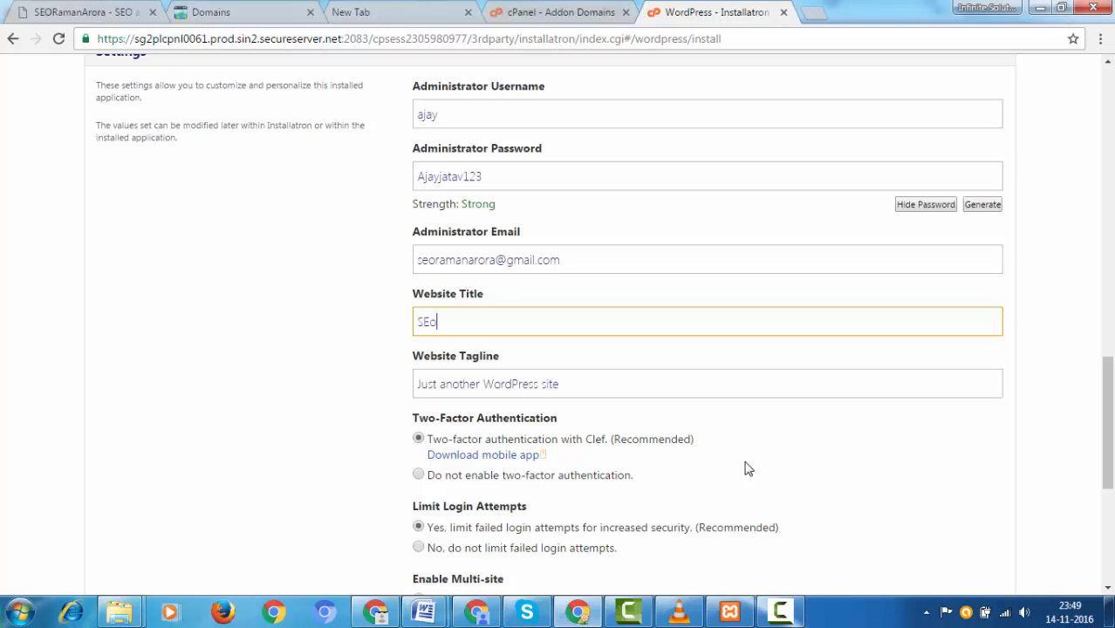
key("BackSpace")
type("O Raman Arora")
key("Tab")
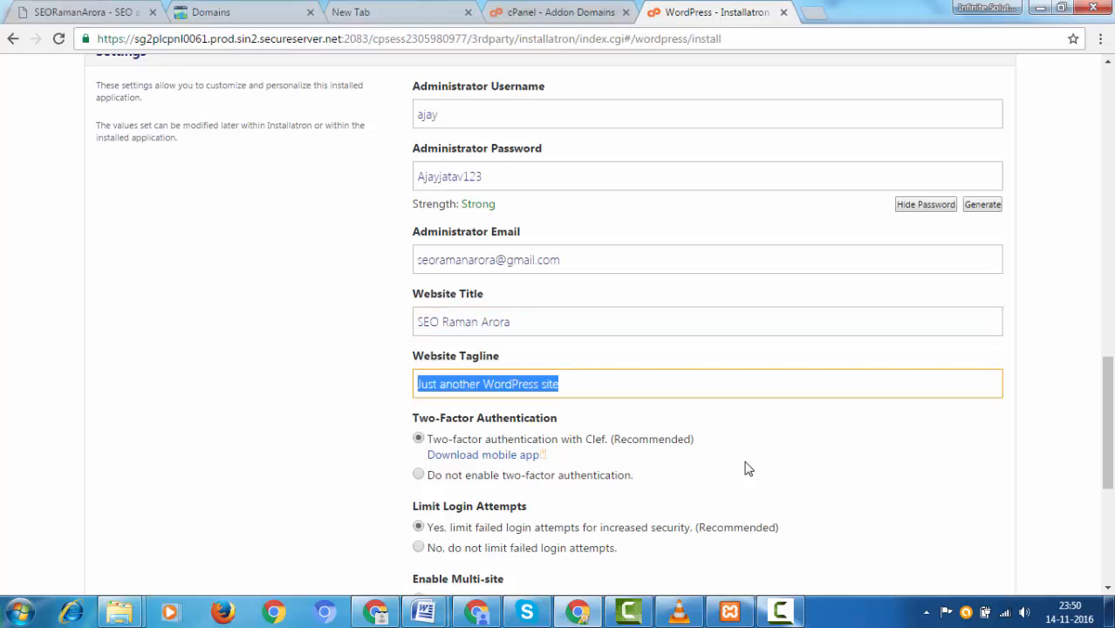
type("SEO ")
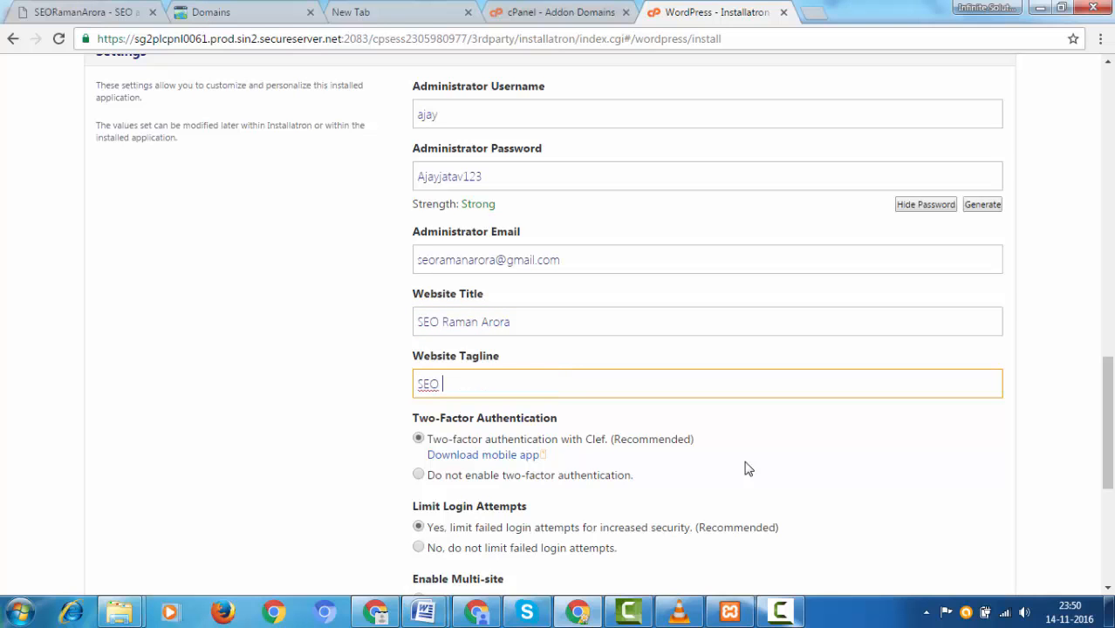
type("Expert and Digital M")
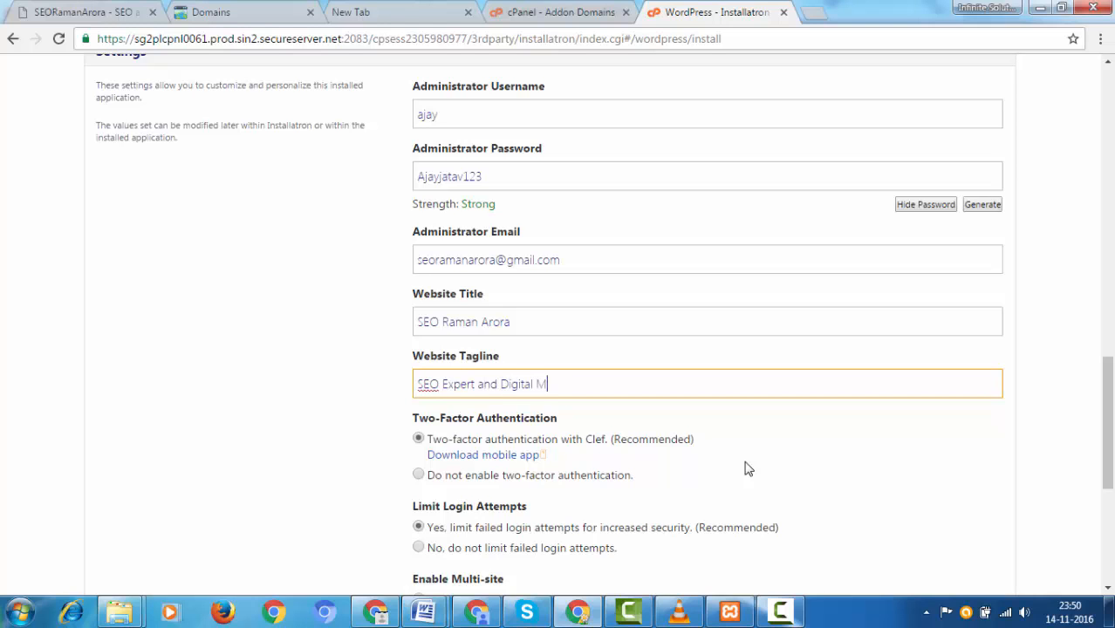
type("arketing Tips")
Step: Recheck the website title, then scroll further down the install form
key("shift+Tab")
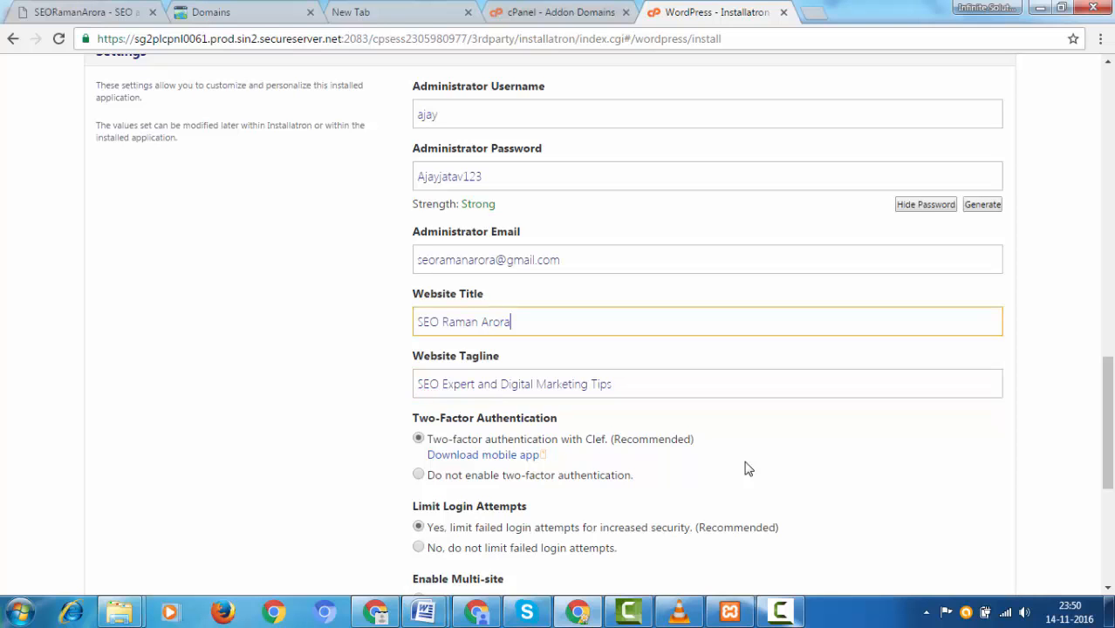
key("ctrl+a")
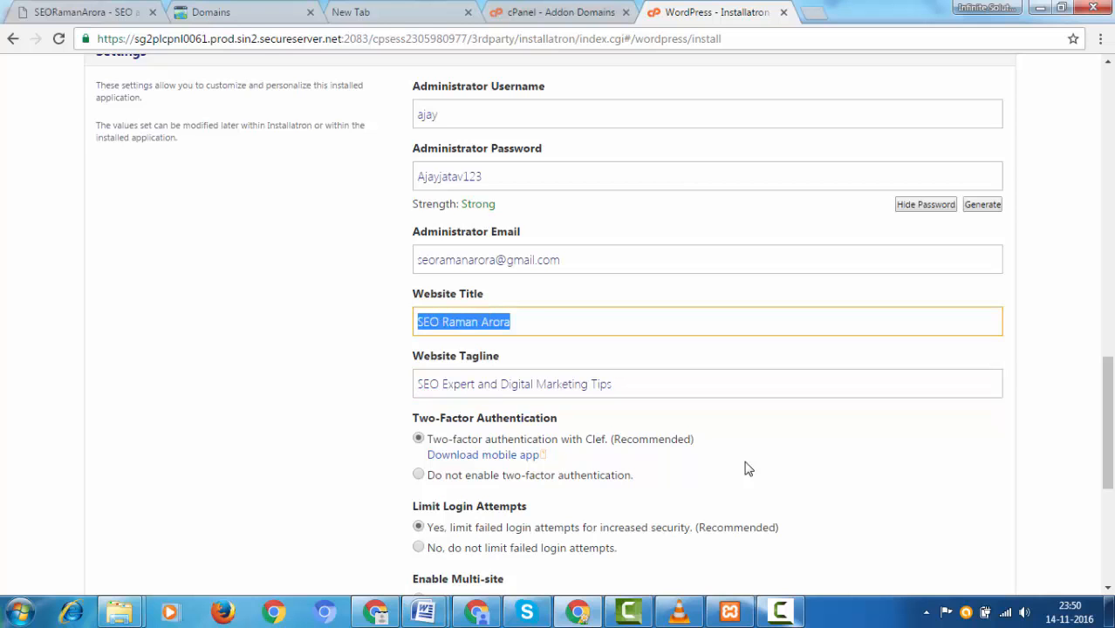
key("Right")
scroll(747, 468, "down", 2)
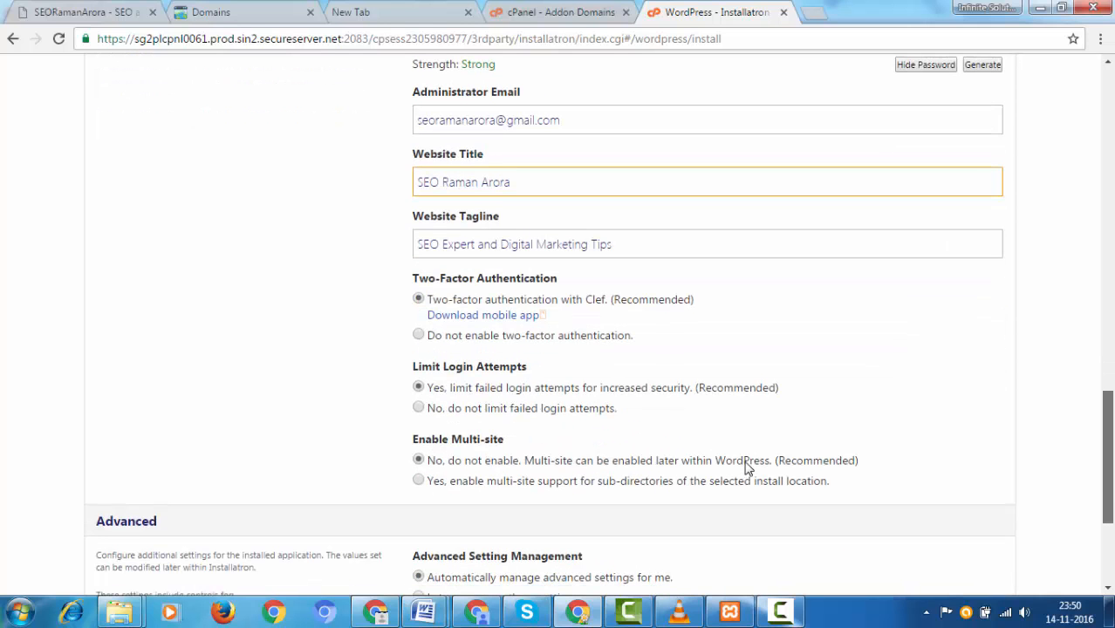
key("Tab")
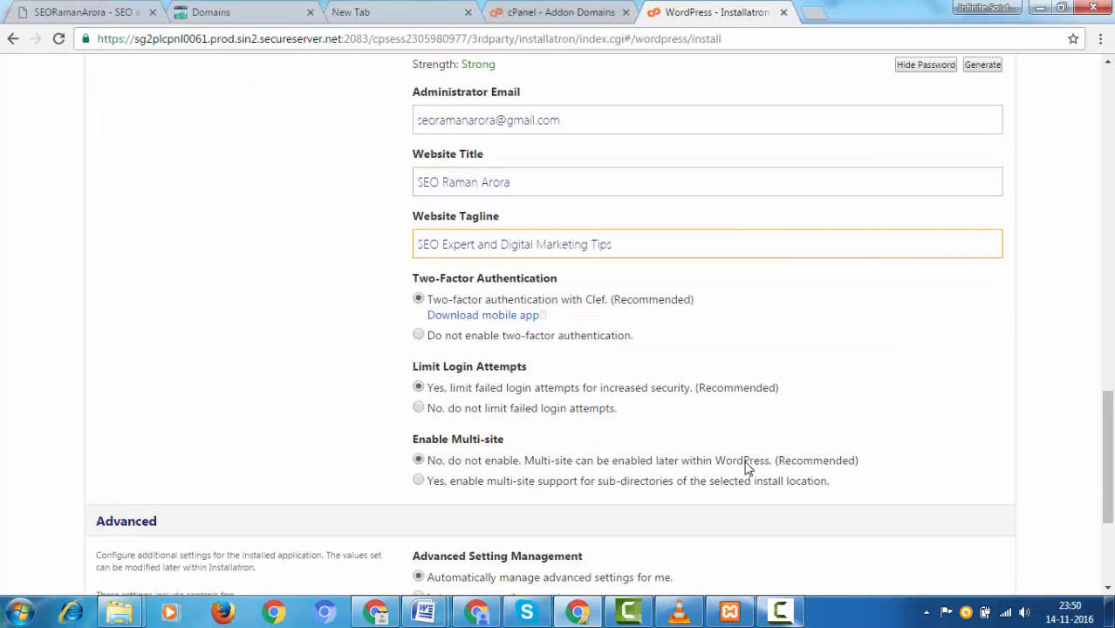
scroll(747, 469, "down", 3)
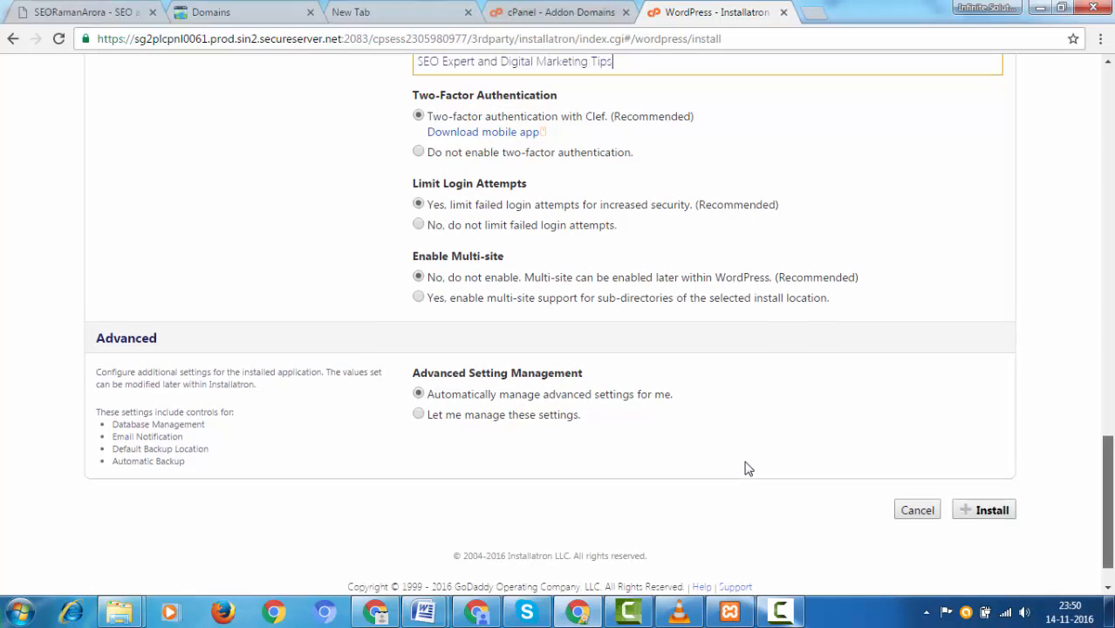
scroll(748, 468, "up", 3)
scroll(747, 468, "down", 1)
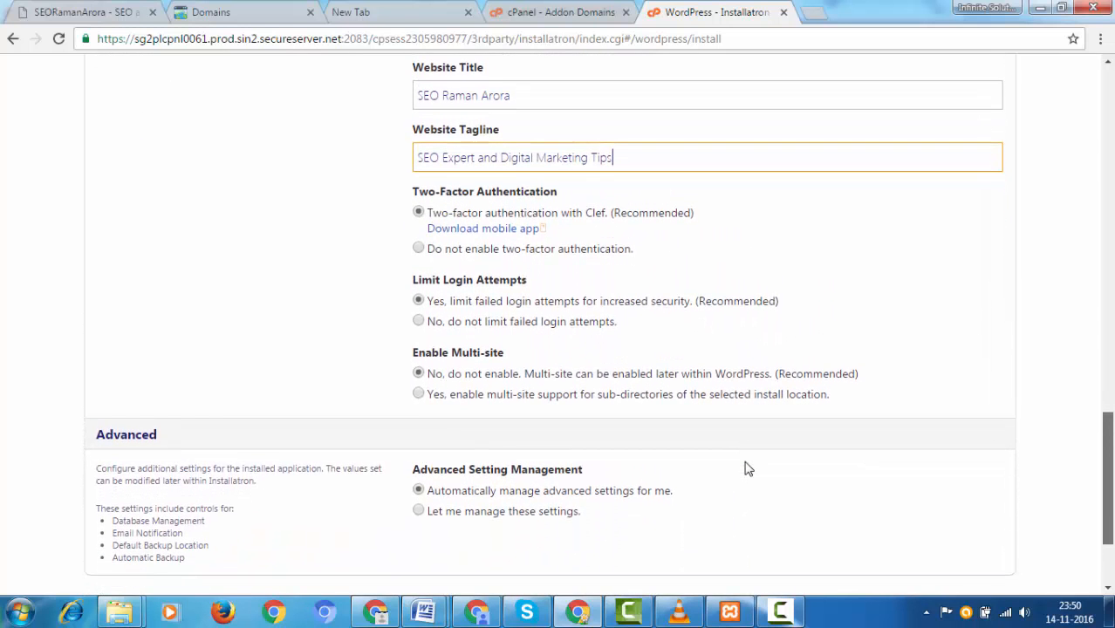
scroll(747, 468, "down", 1)
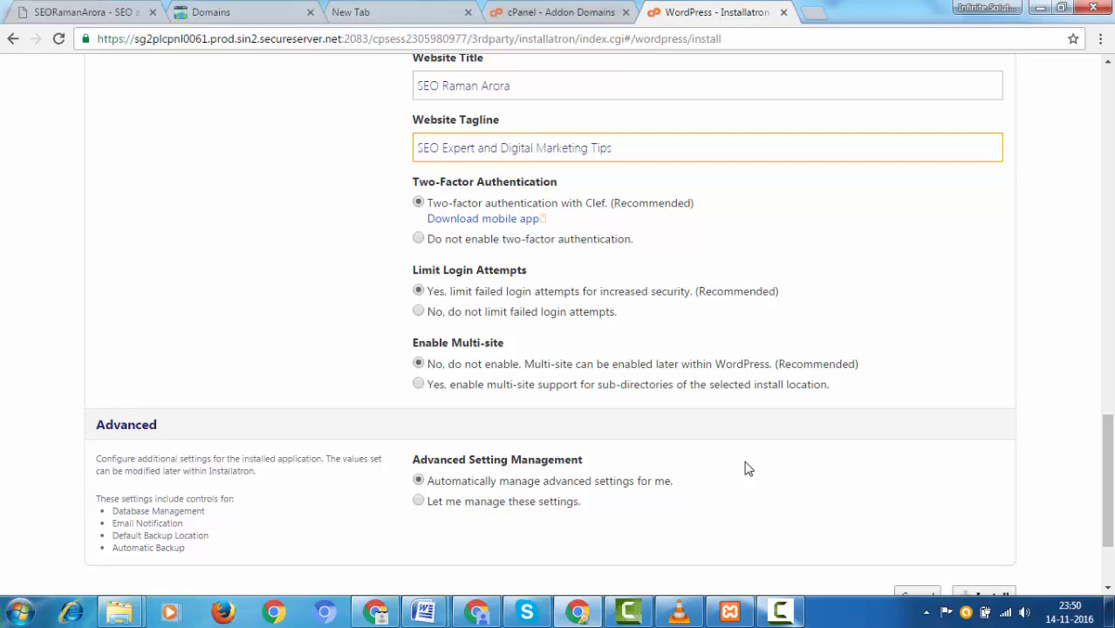
Step: Choose 'Do not enable two-factor authentication', then review the advanced settings management options
key("Tab")
key("Down")
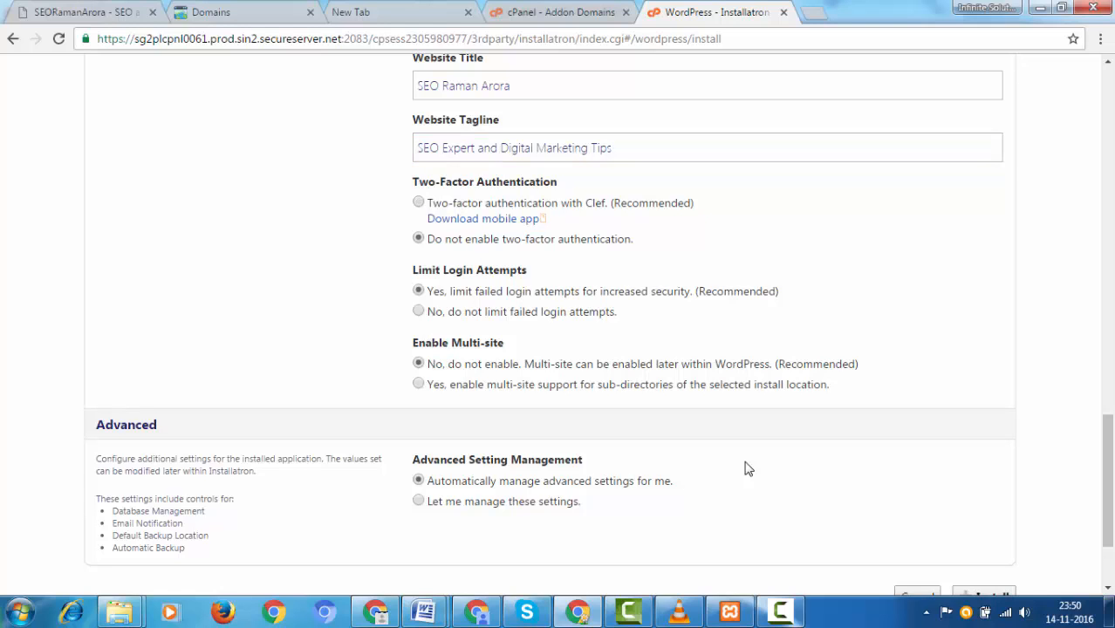
scroll(746, 468, "down", 3)
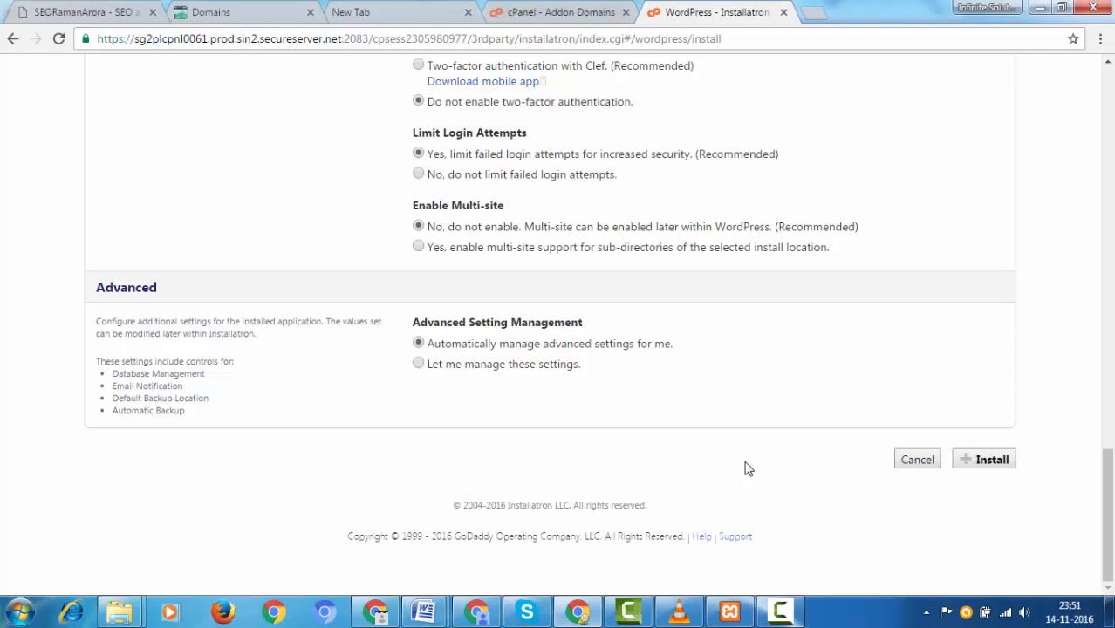
mouse_move(413, 322)
left_mouse_down()
mouse_move(433, 343)
mouse_move(508, 364)
mouse_move(581, 365)
left_mouse_up()
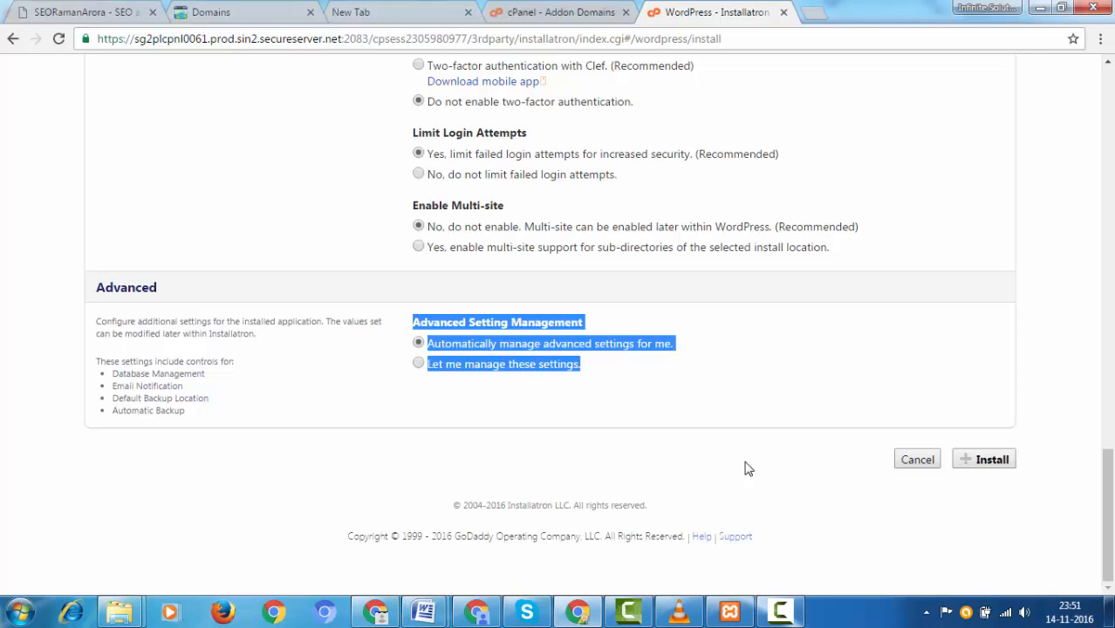
mouse_move(582, 365)
left_mouse_down()
mouse_move(518, 364)
mouse_move(411, 323)
left_mouse_up()
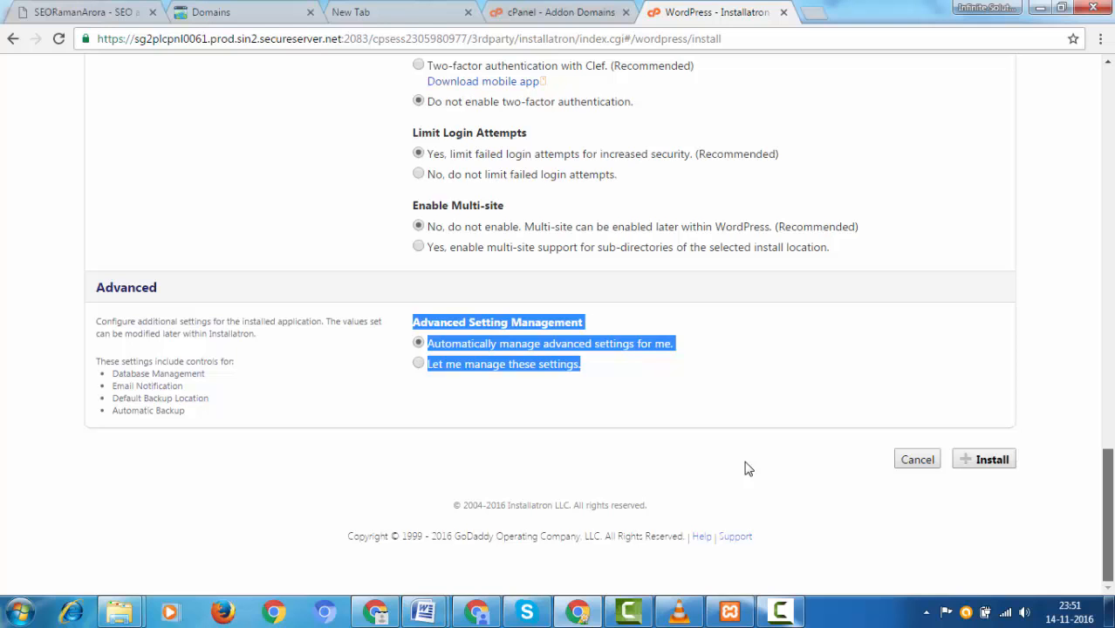
left_click(748, 468)
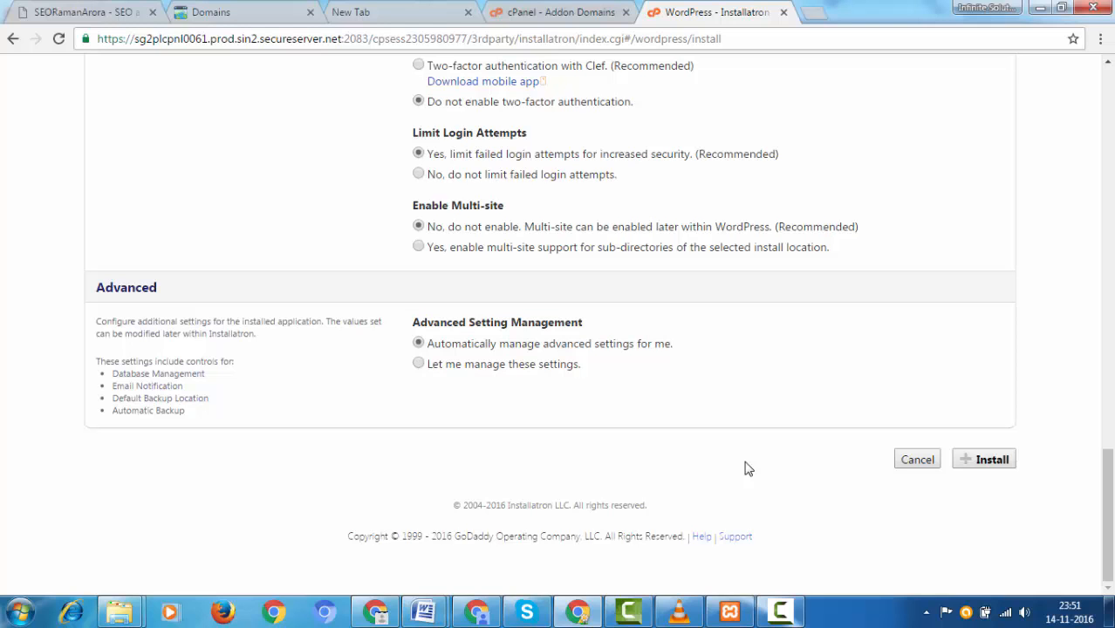
mouse_move(673, 343)
left_mouse_down()
mouse_move(500, 363)
mouse_move(427, 345)
left_mouse_up()
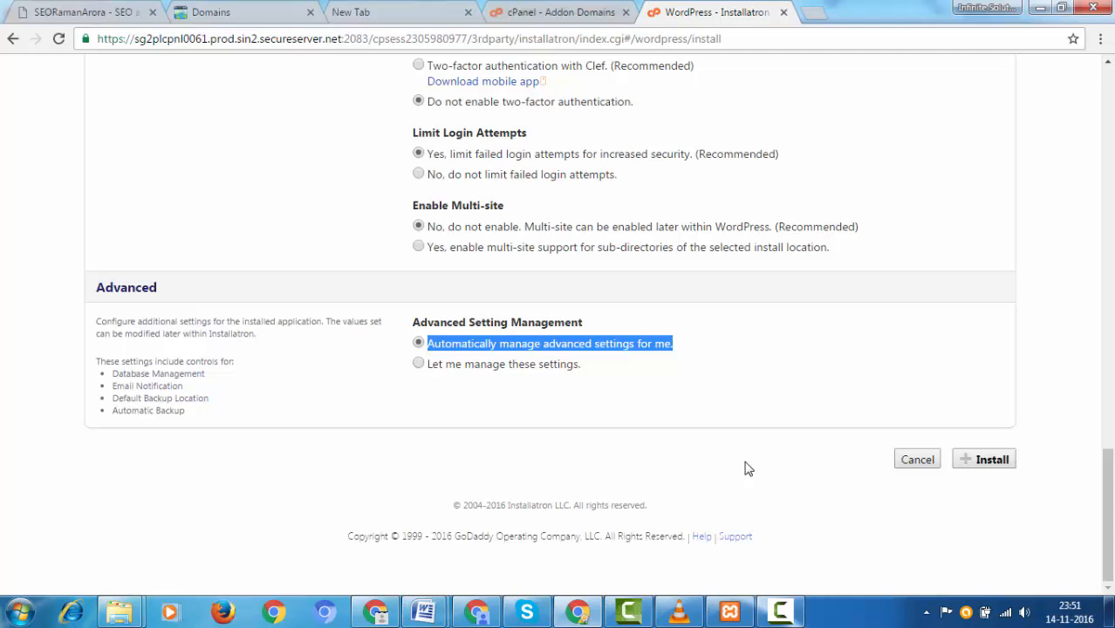
Step: Switch to managing advanced settings manually and use the existing ajayjatav database
key("Down")
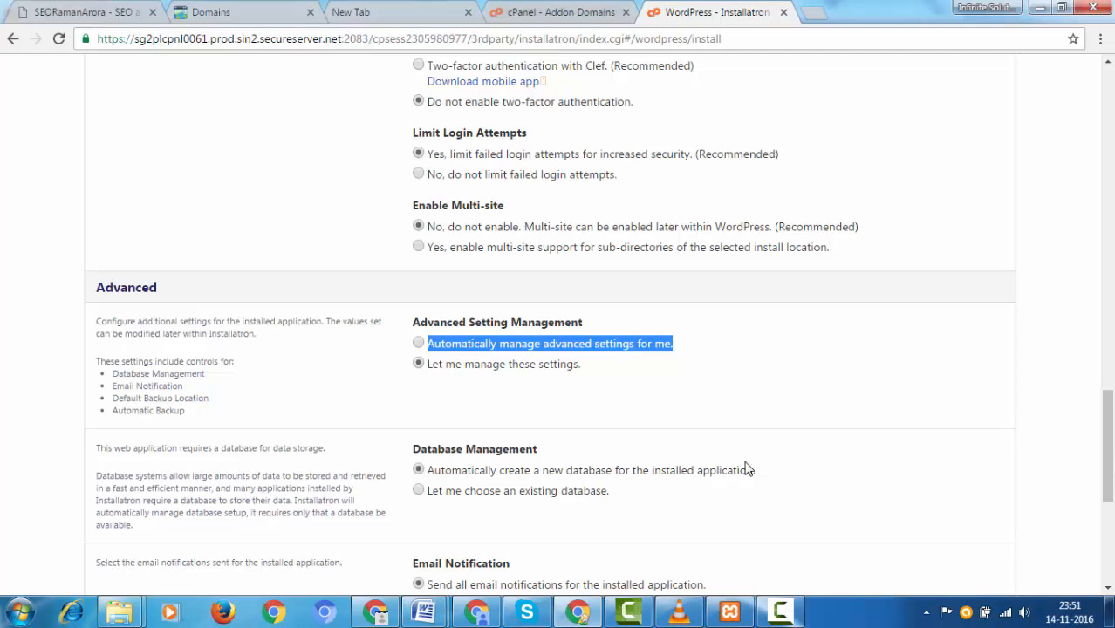
left_click(747, 469)
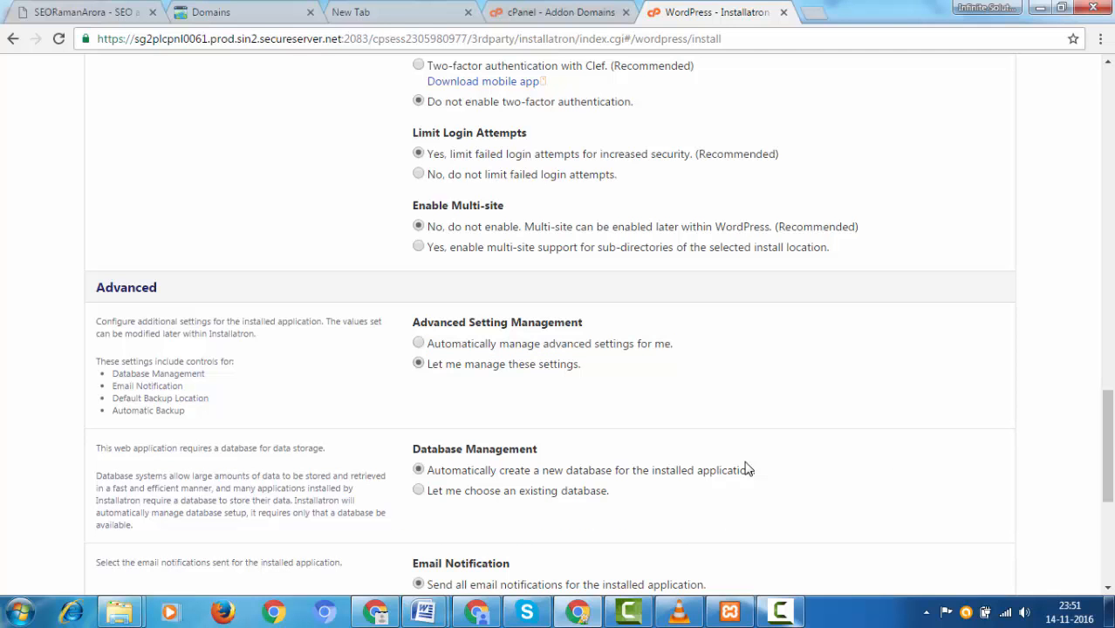
scroll(747, 469, "down", 3)
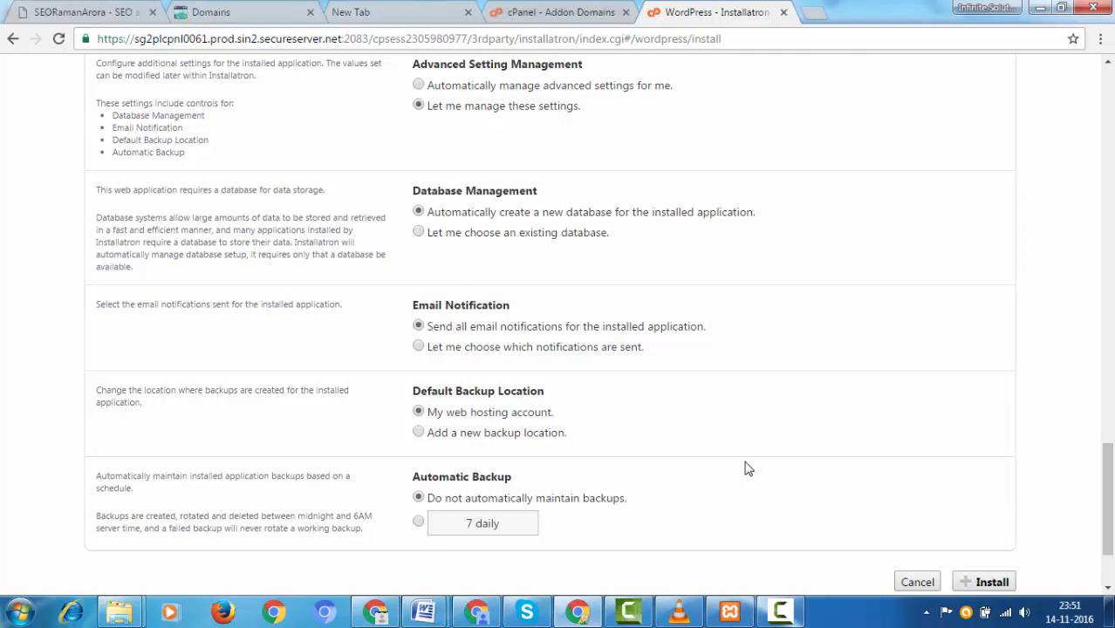
key("Down")
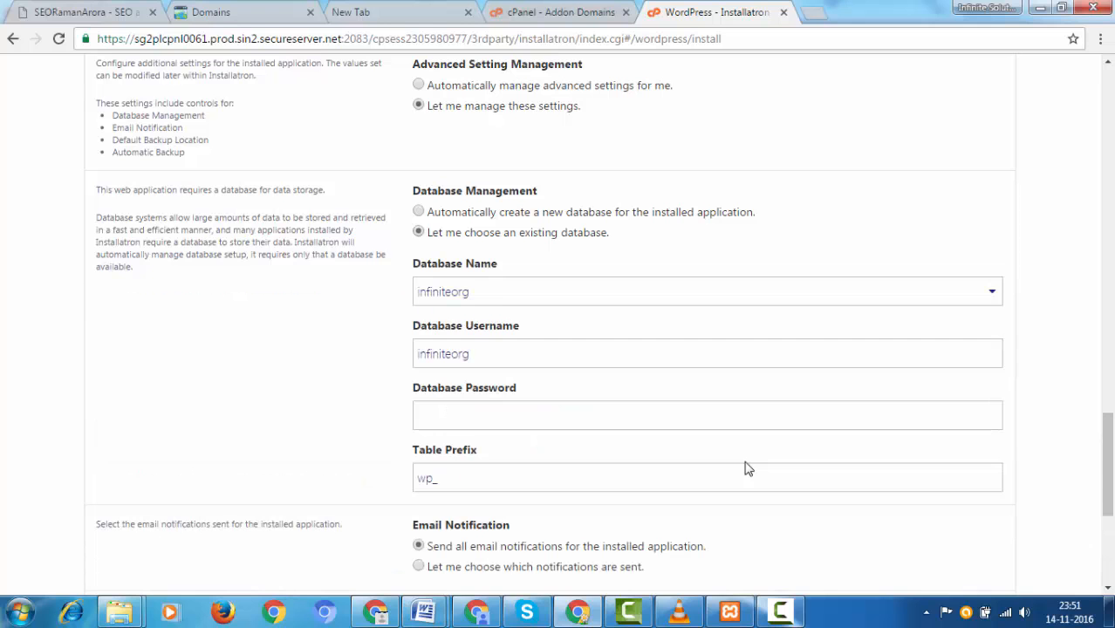
key("Tab")
key("alt+Down")
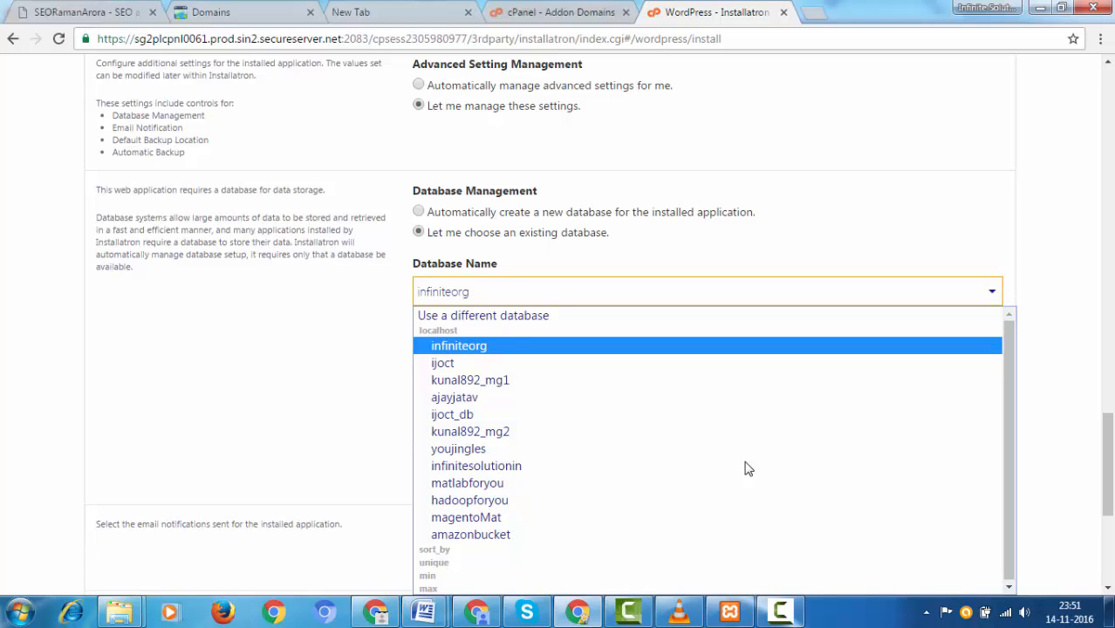
scroll(748, 469, "down", 1)
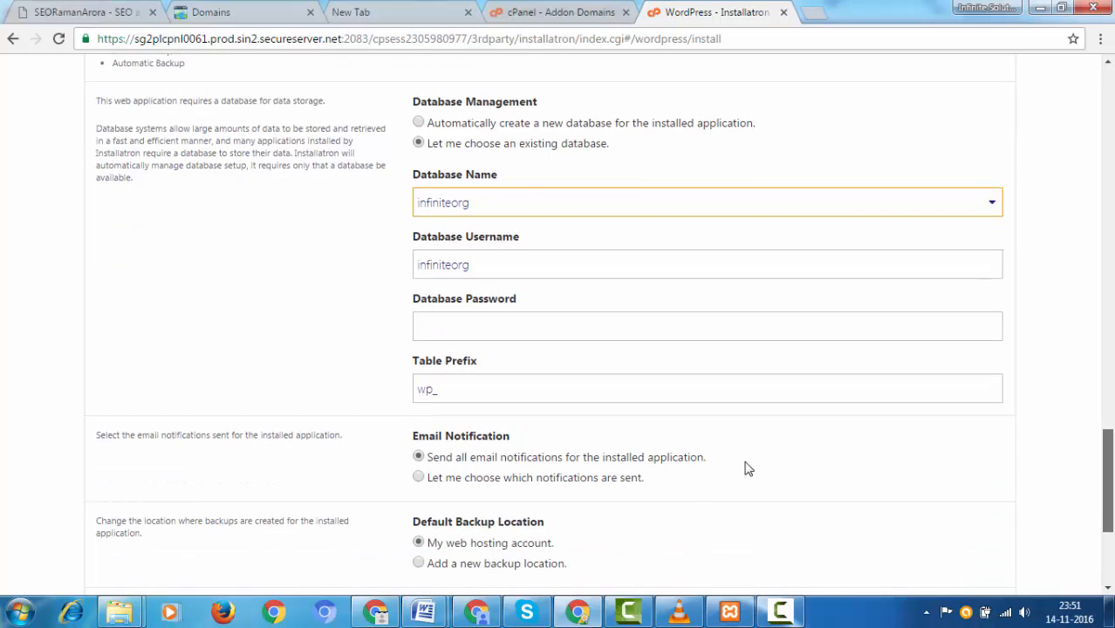
key("alt+Down")
key("Up")
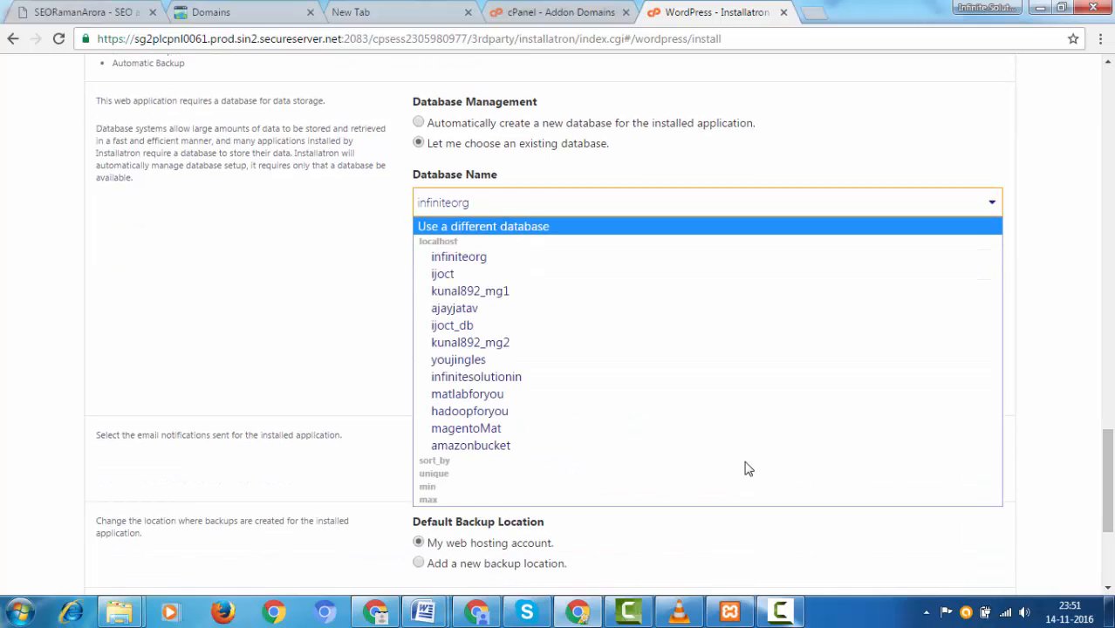
key("Down")
key("Down")
key("Down")
key("Down")
key("Return")
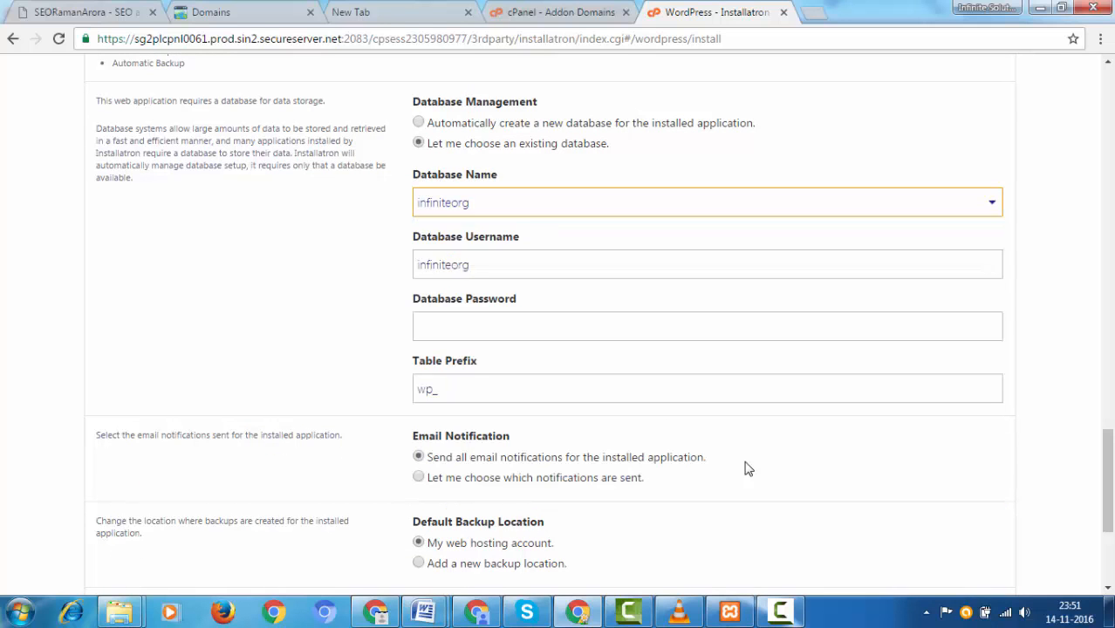
key("Tab")
Step: Enter a custom database username and password, and keep all e-mail notifications enabled
key("shift+Tab")
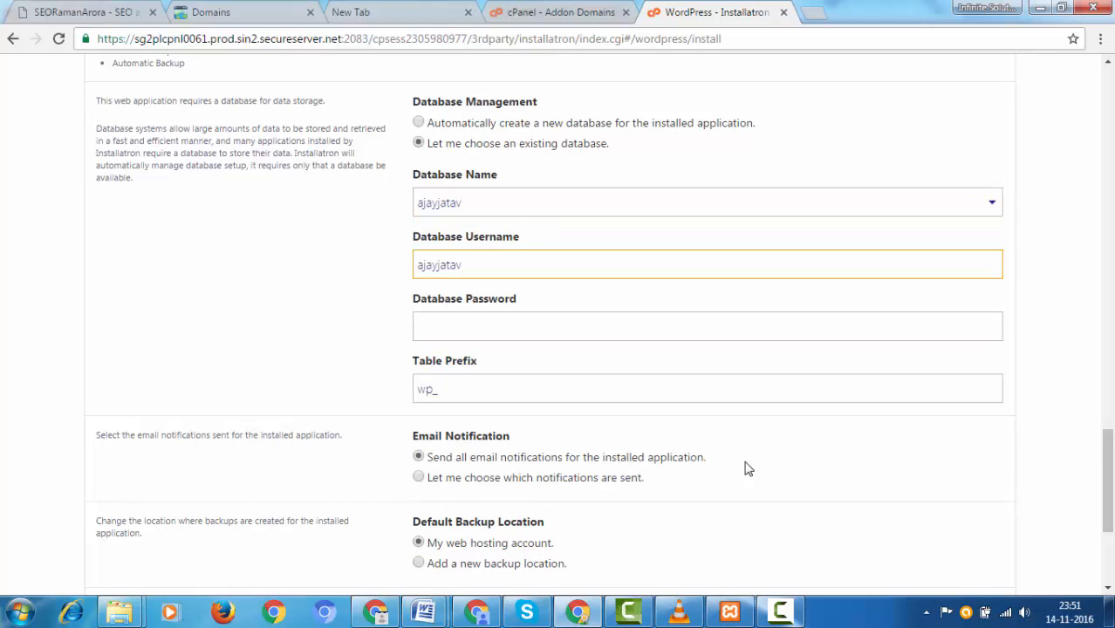
key("shift+Left")
key("shift+Left")
key("shift+Left")
key("shift+Left")
key("shift+Left")
key("BackSpace")
type("abc")
key("Tab")
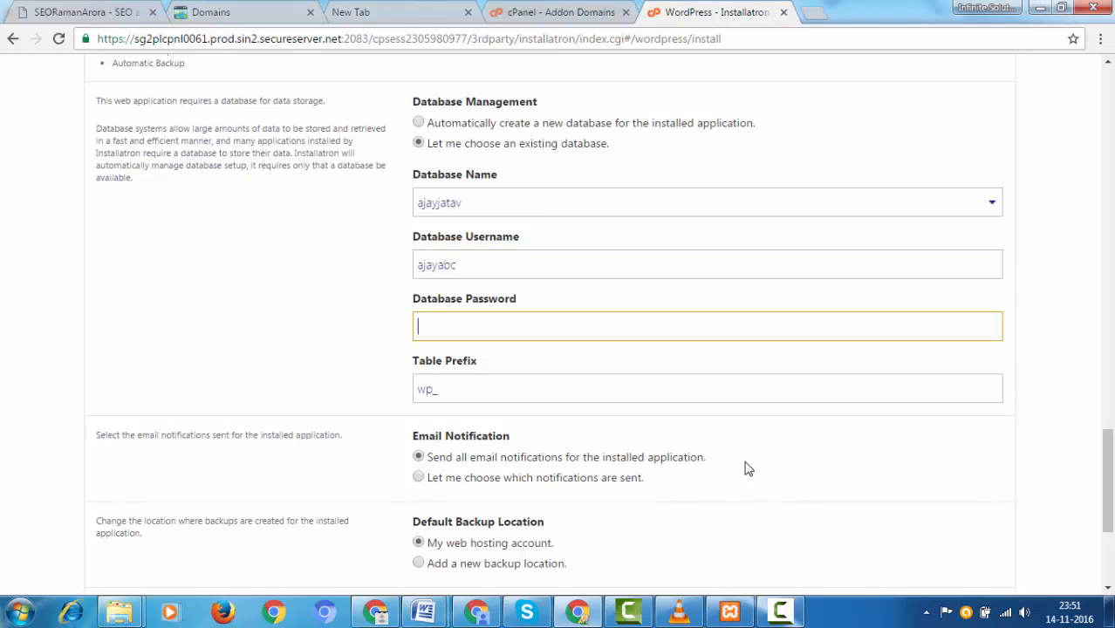
type("abc1234")
scroll(746, 470, "down", 3)
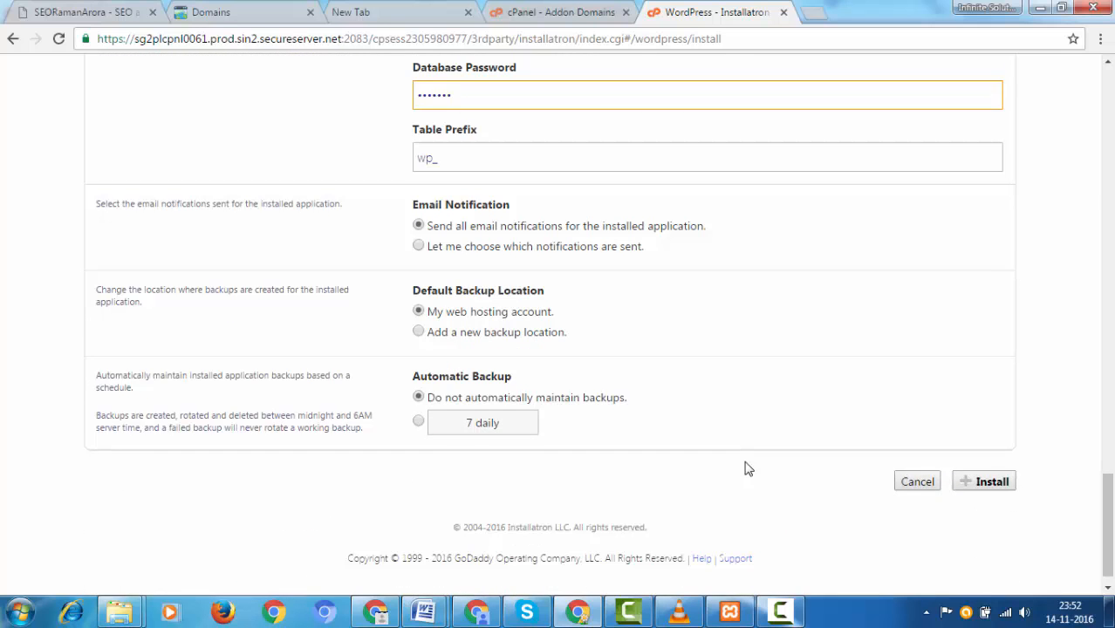
left_click_drag(576, 226, 698, 226)
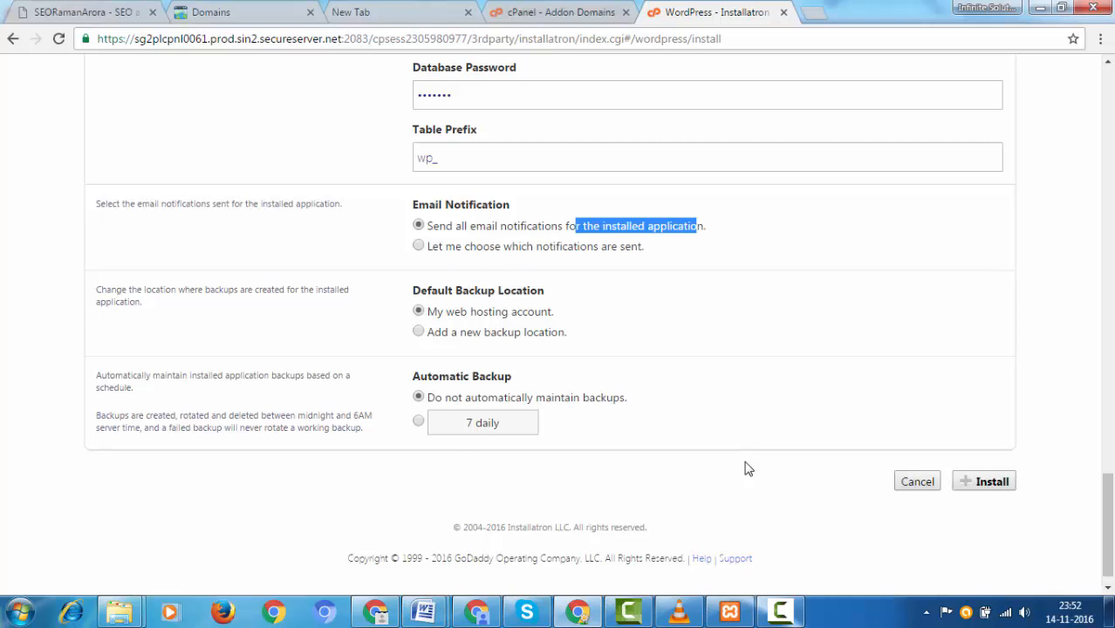
key("Down")
key("Up")
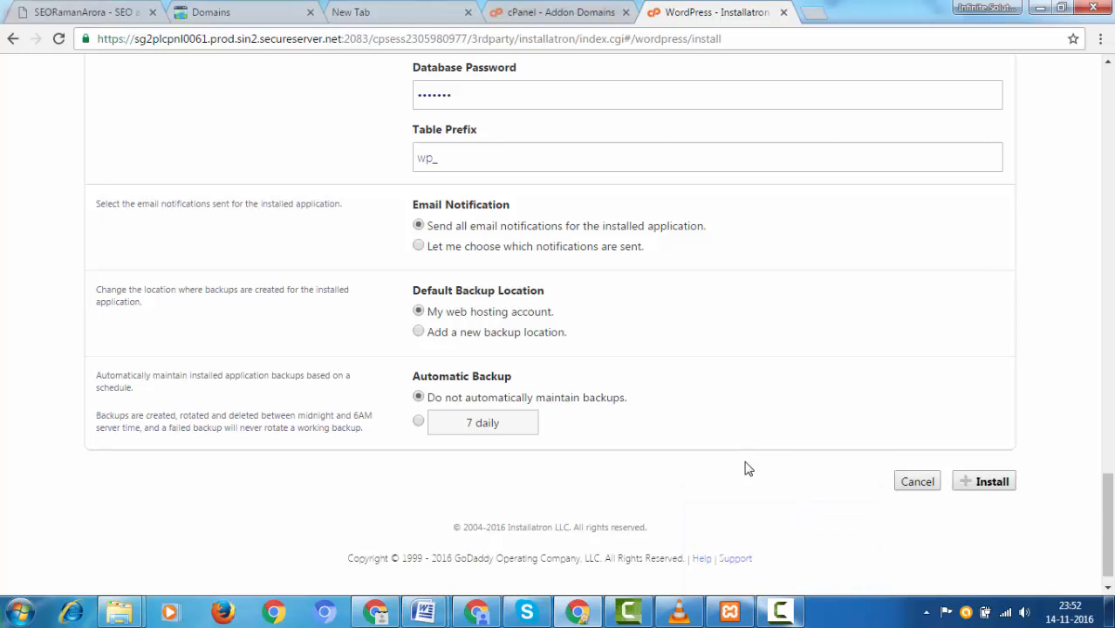
Step: Review the WordPress install form and submit it with Install
scroll(745, 468, "up", 15)
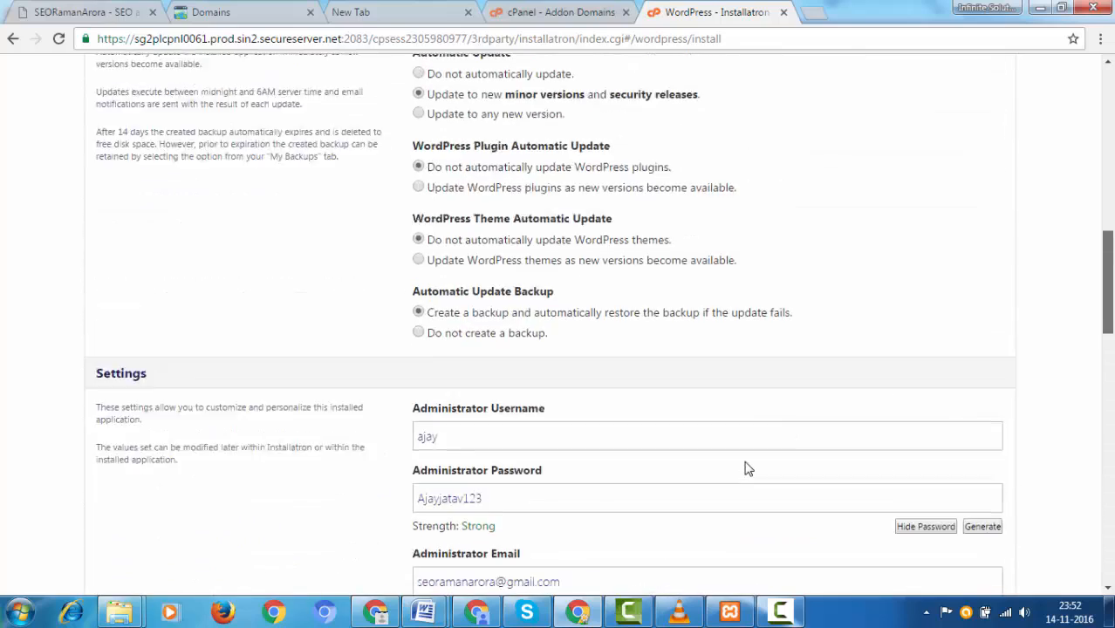
scroll(746, 468, "down", 15)
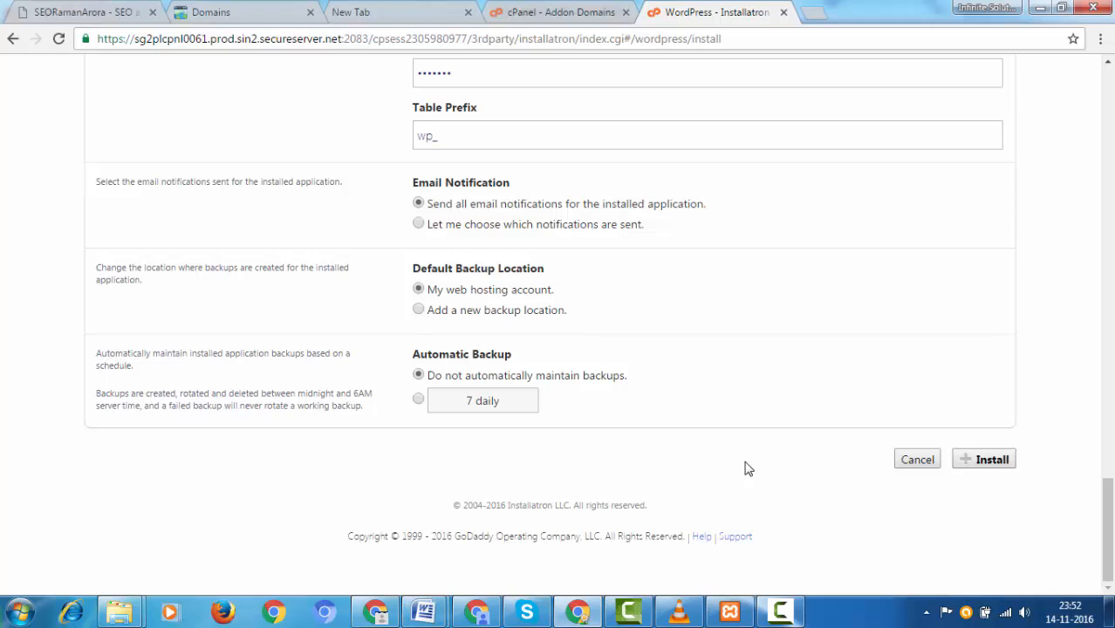
left_click(781, 611)
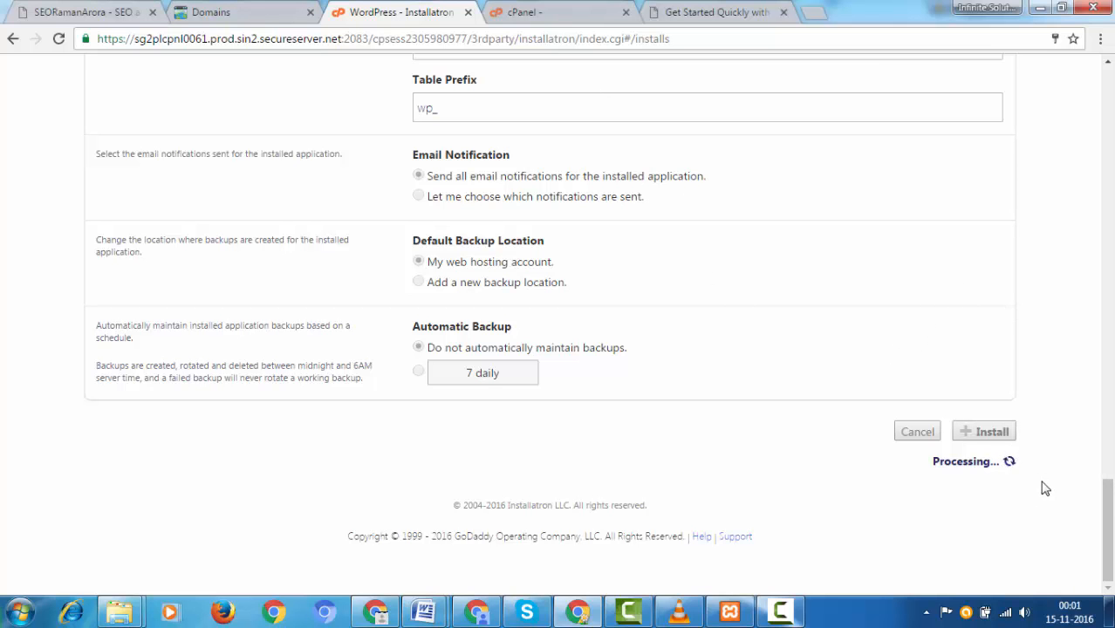
left_click_drag(1110, 494, 1108, 104)
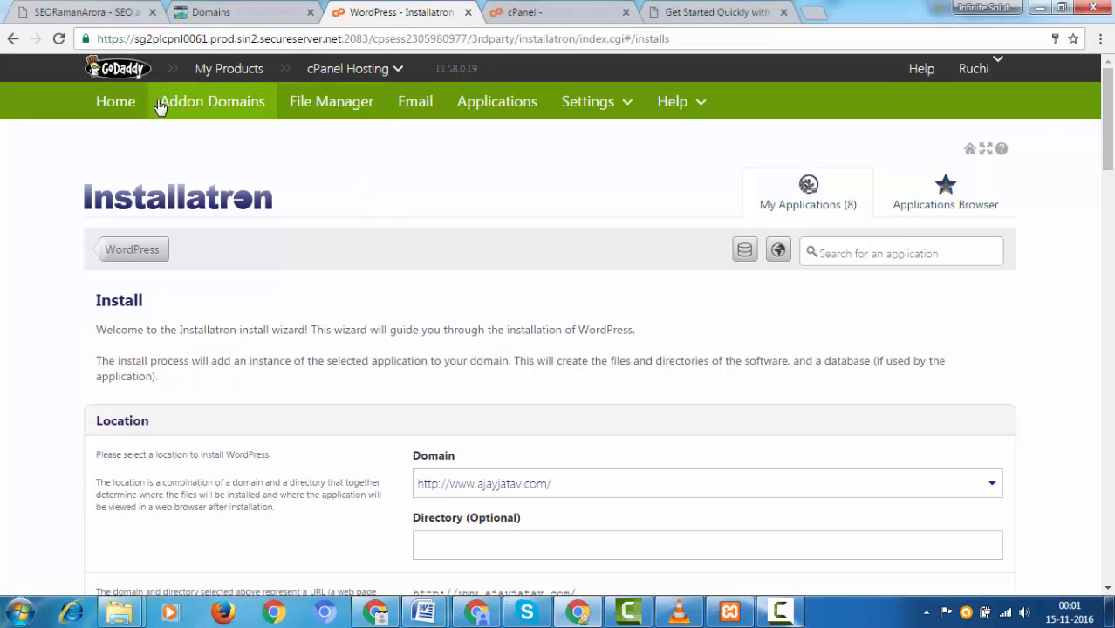
left_click(131, 105)
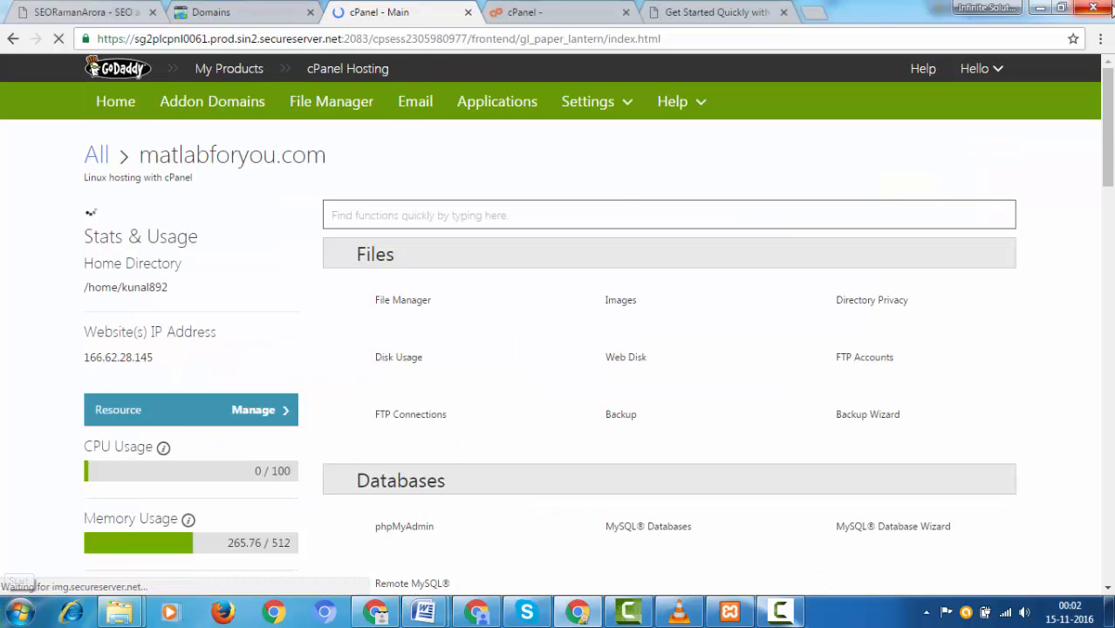
left_click_drag(1106, 122, 1109, 523)
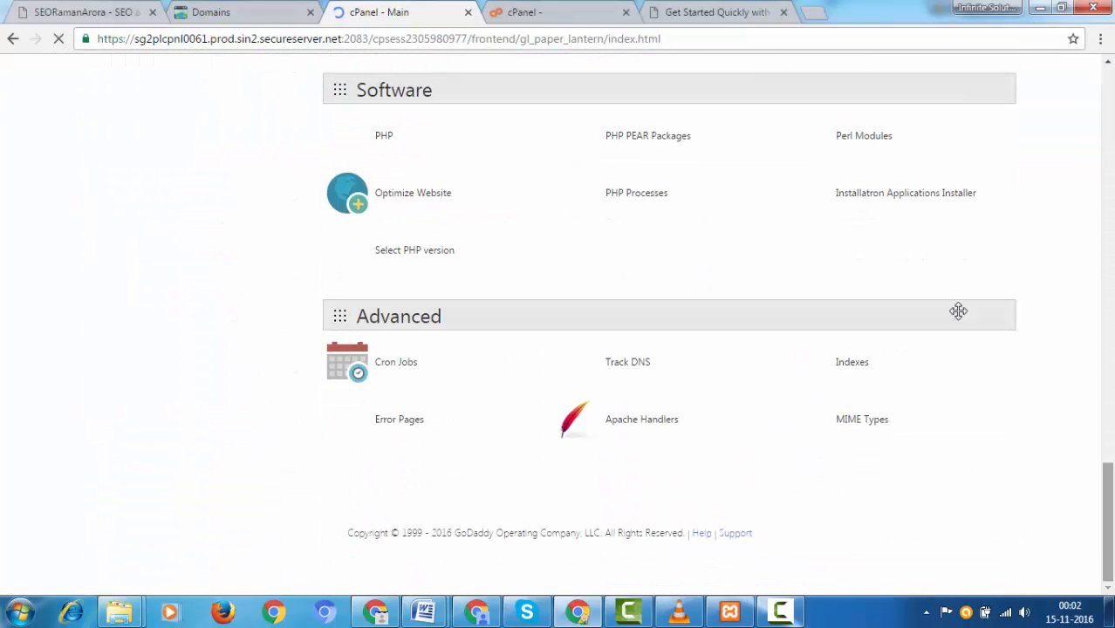
left_click(877, 198)
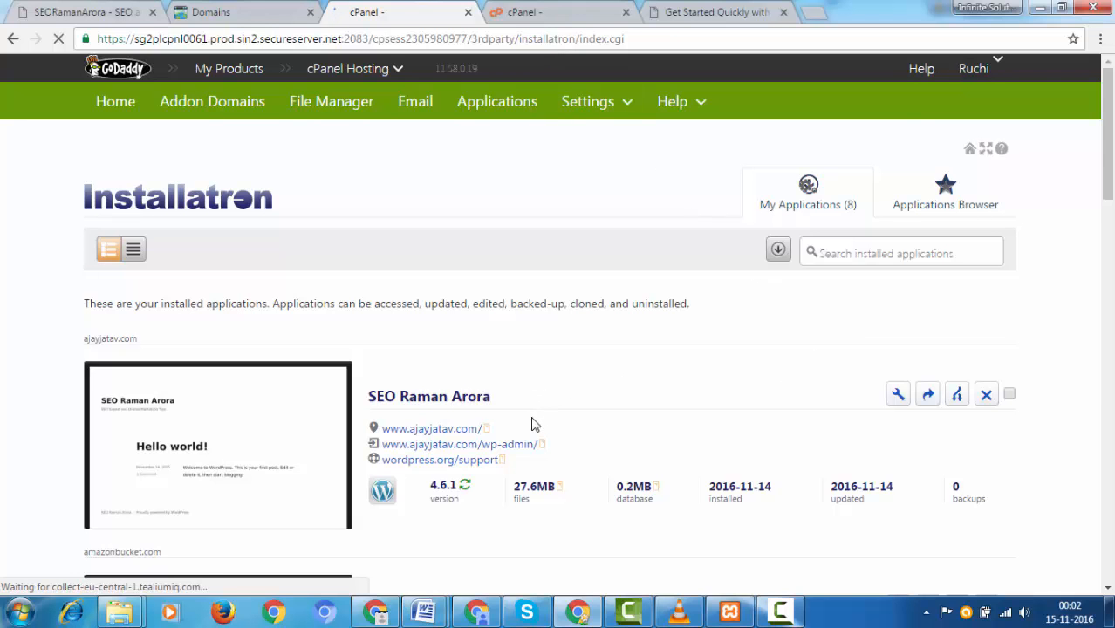
left_click_drag(1110, 96, 1112, 160)
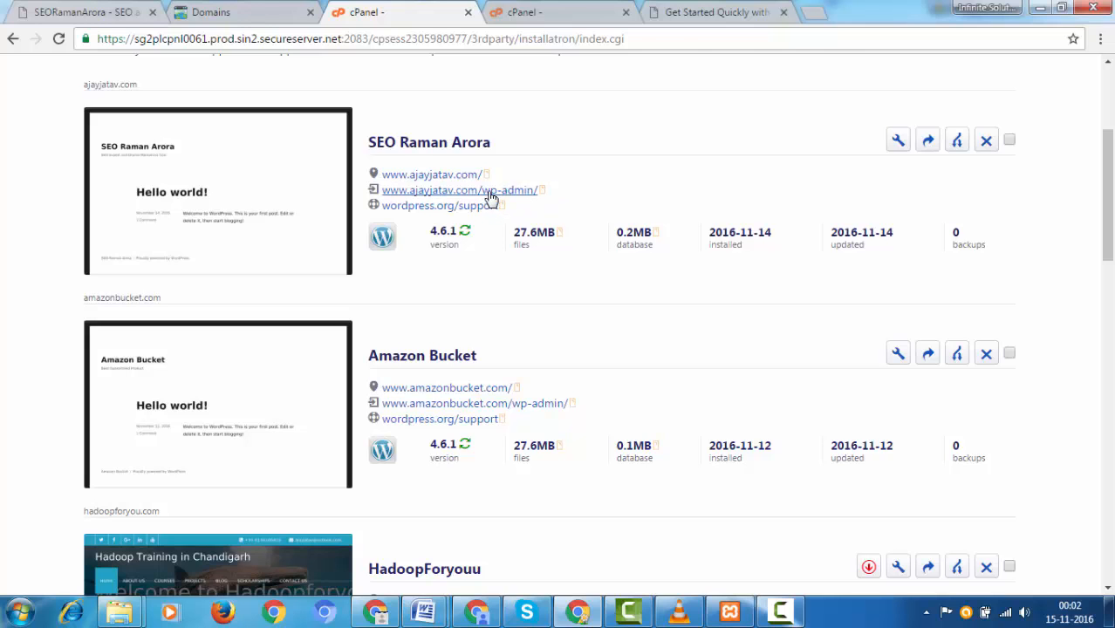
left_click(488, 192)
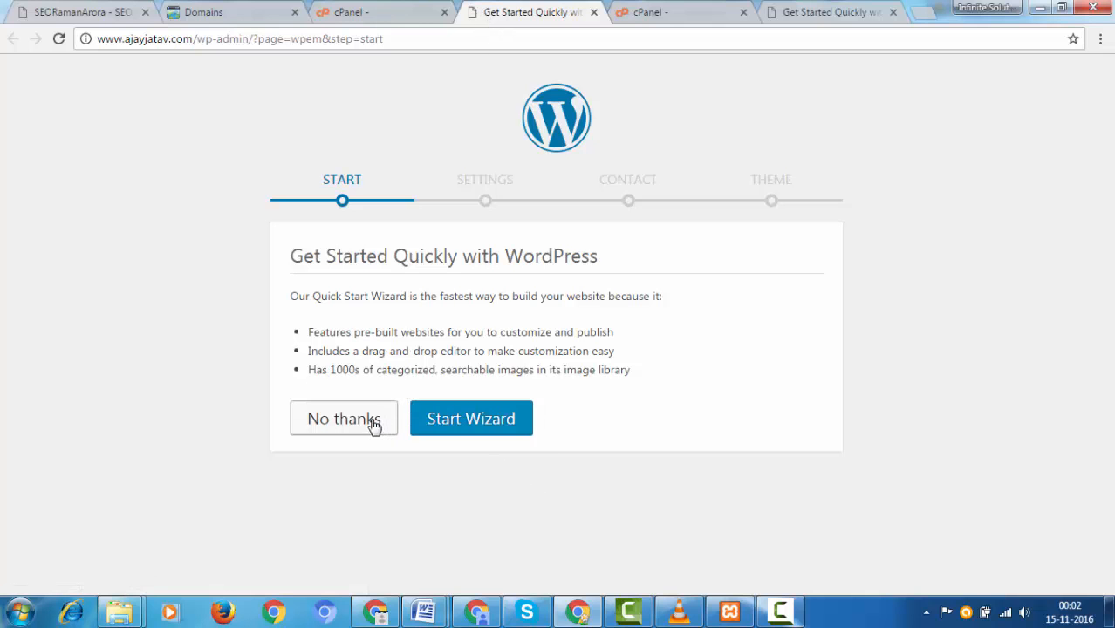
Step: Launch the Quick Start wizard and pick Education from the Industry dropdown
left_click(478, 426)
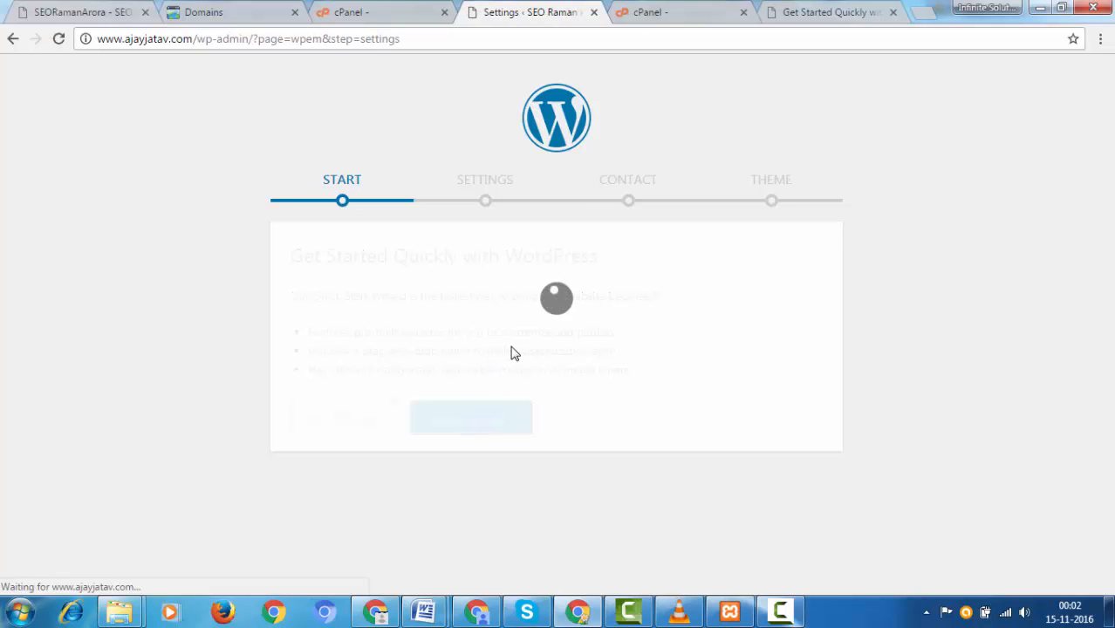
left_click_drag(1108, 115, 1111, 253)
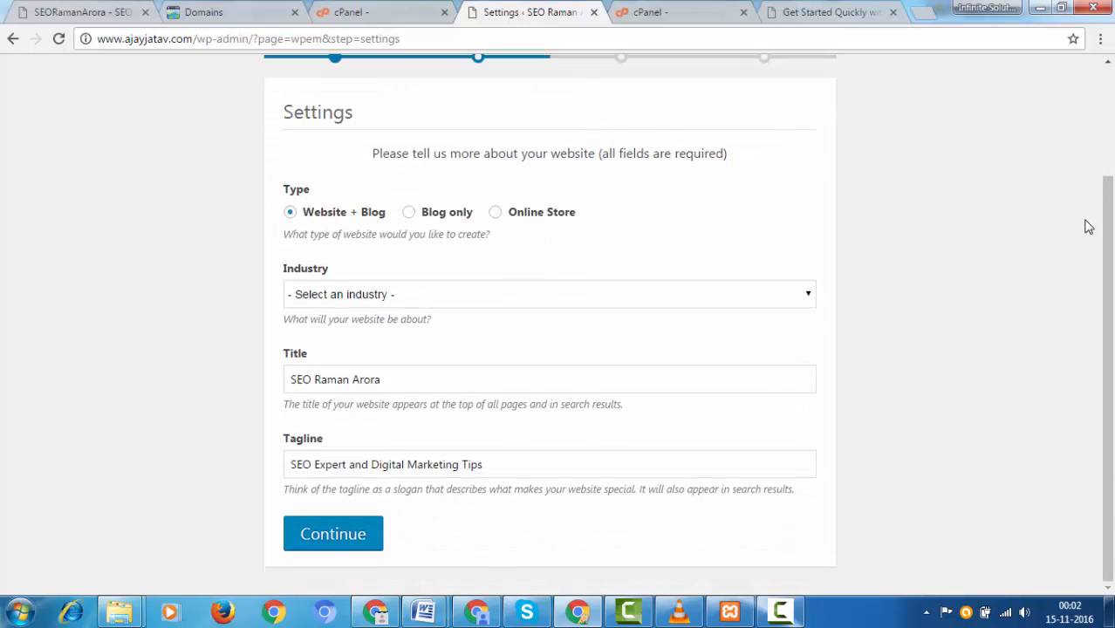
left_click_drag(1104, 256, 1100, 105)
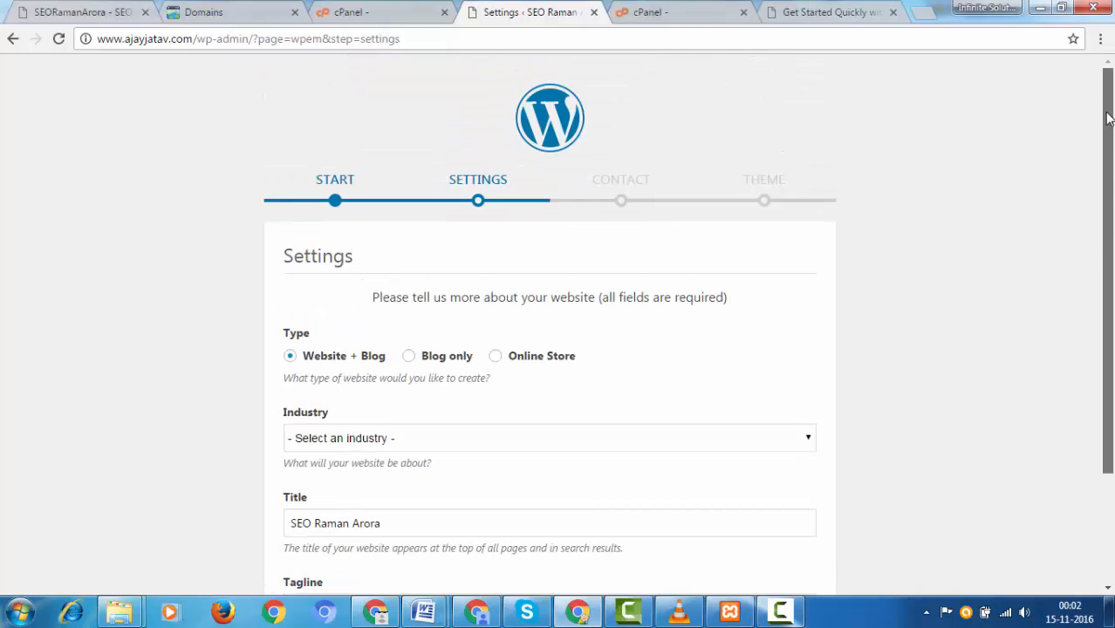
scroll(1111, 238, "down", 1)
scroll(1111, 237, "down", 2)
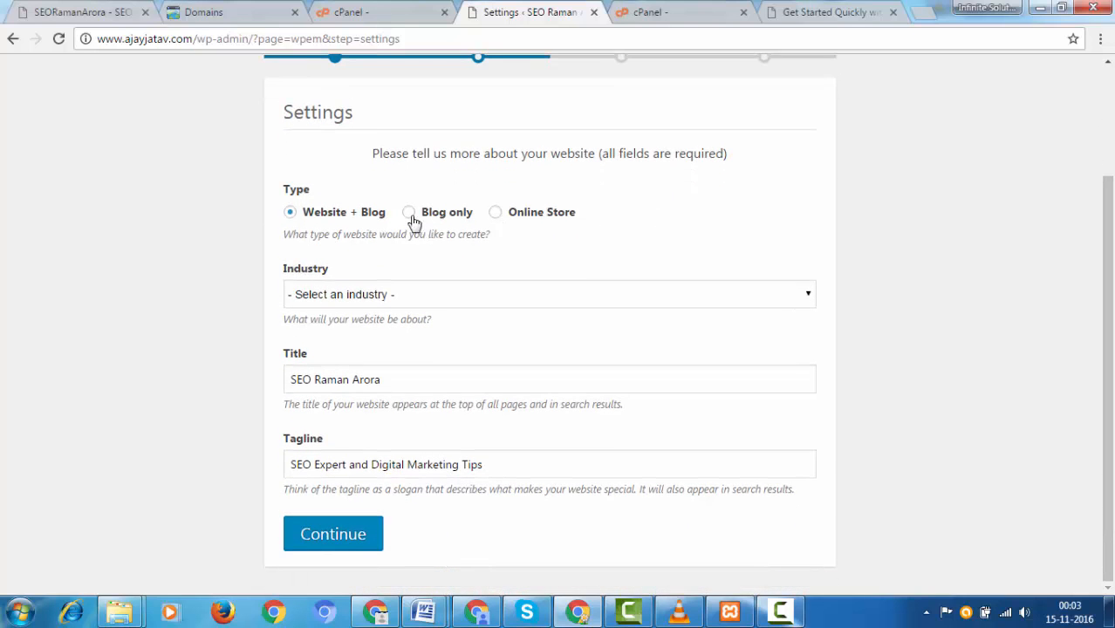
left_click(452, 301)
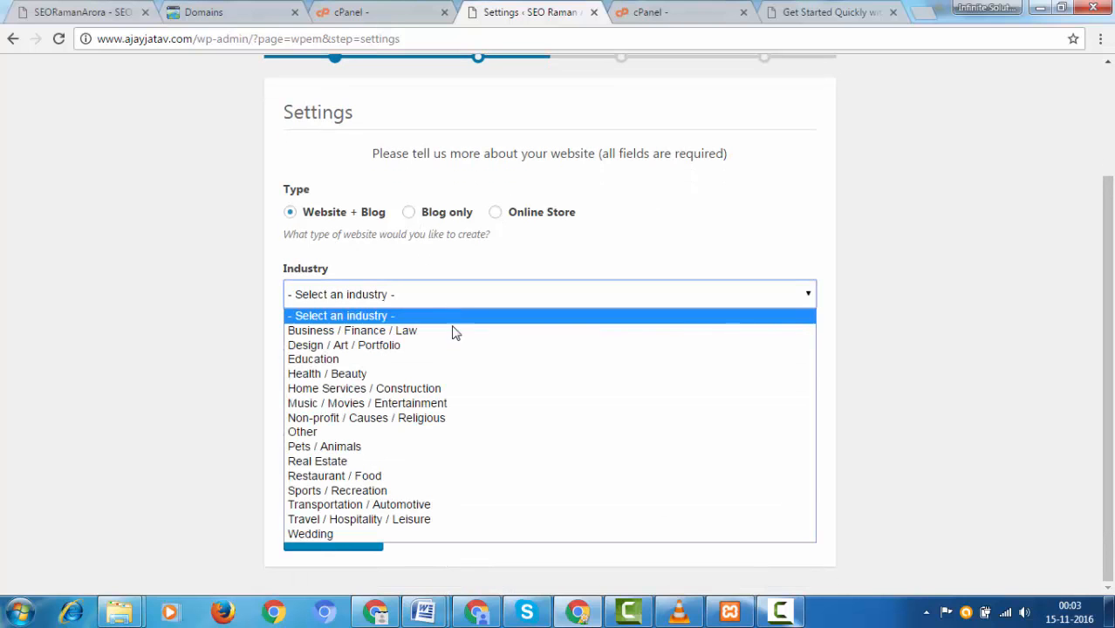
left_click(455, 360)
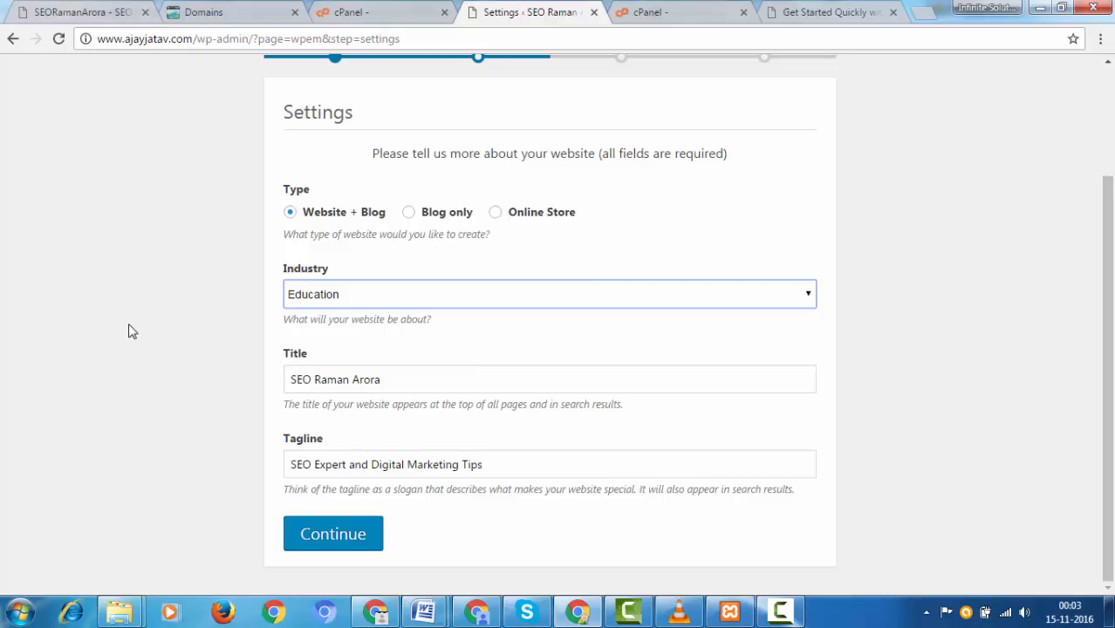
scroll(1109, 209, "up", 2)
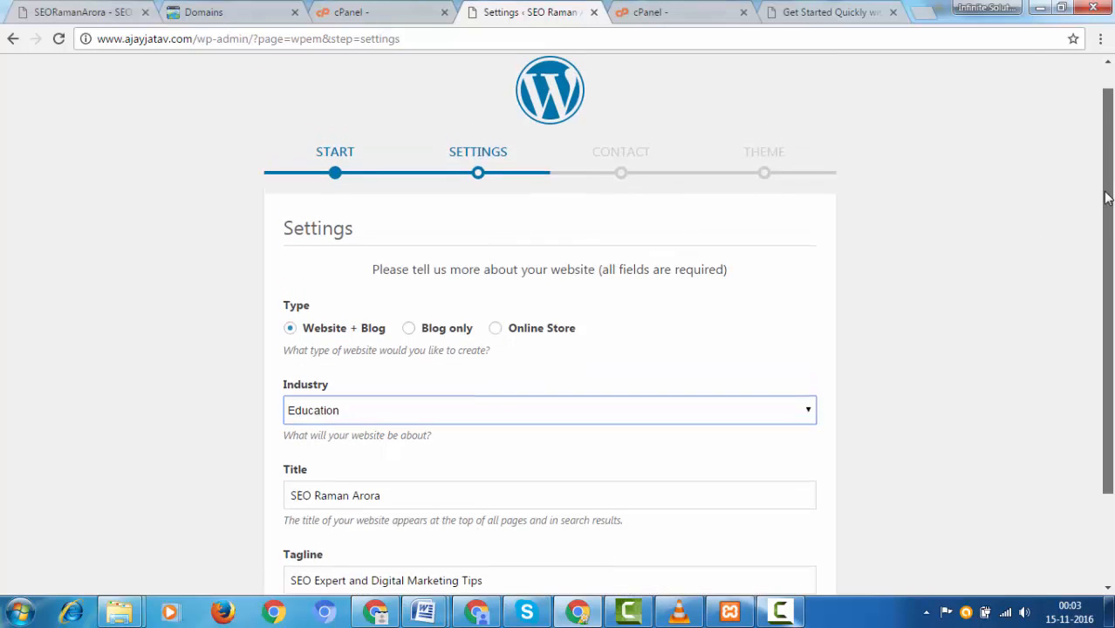
scroll(1106, 194, "up", 1)
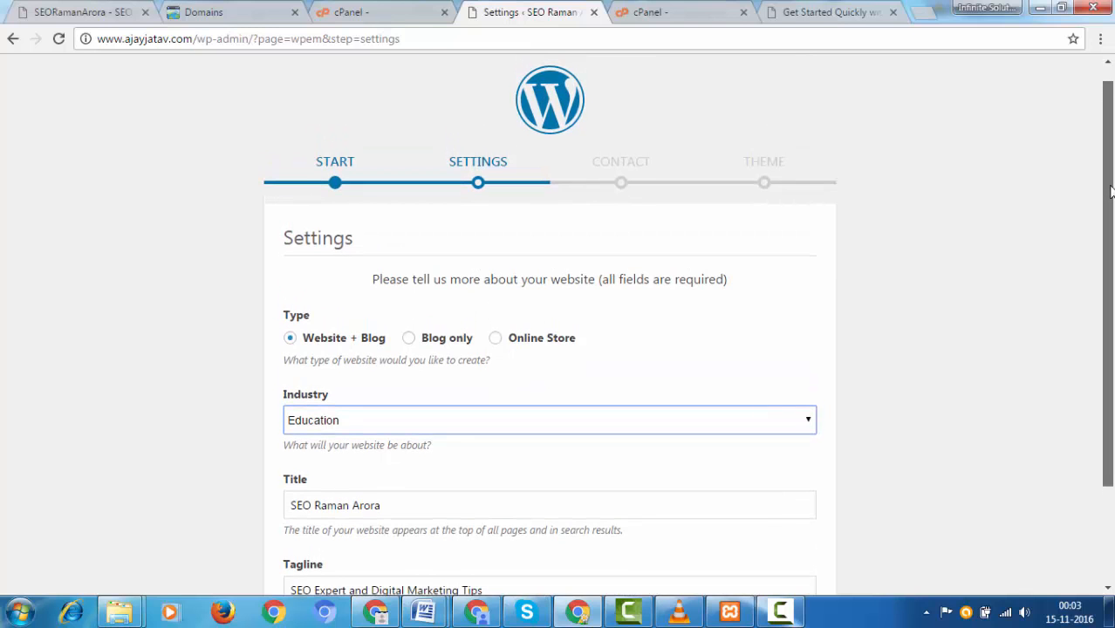
scroll(1111, 227, "down", 1)
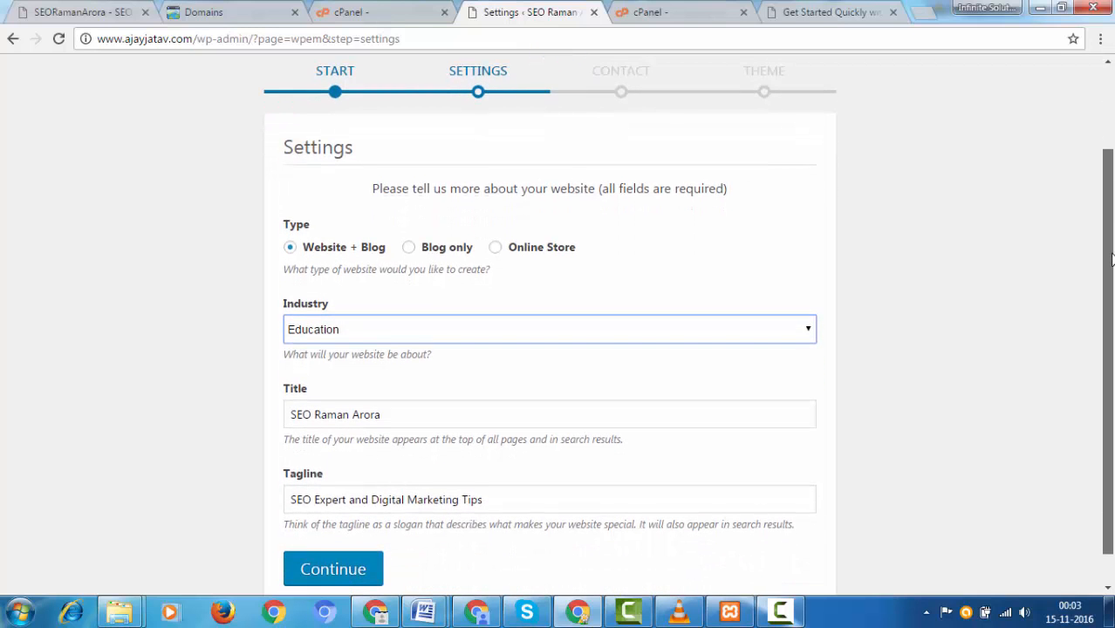
Step: Check the other blog site's tab, then return to GoDaddy's list of 12 domains
left_click(52, 8)
left_click_drag(112, 38, 246, 47)
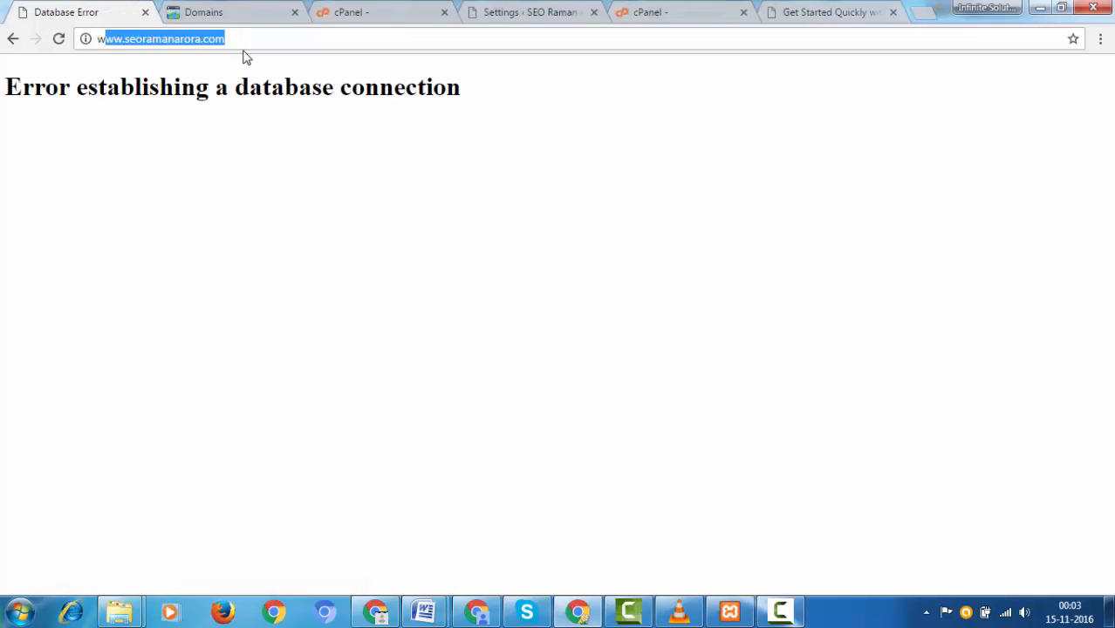
left_click(262, 9)
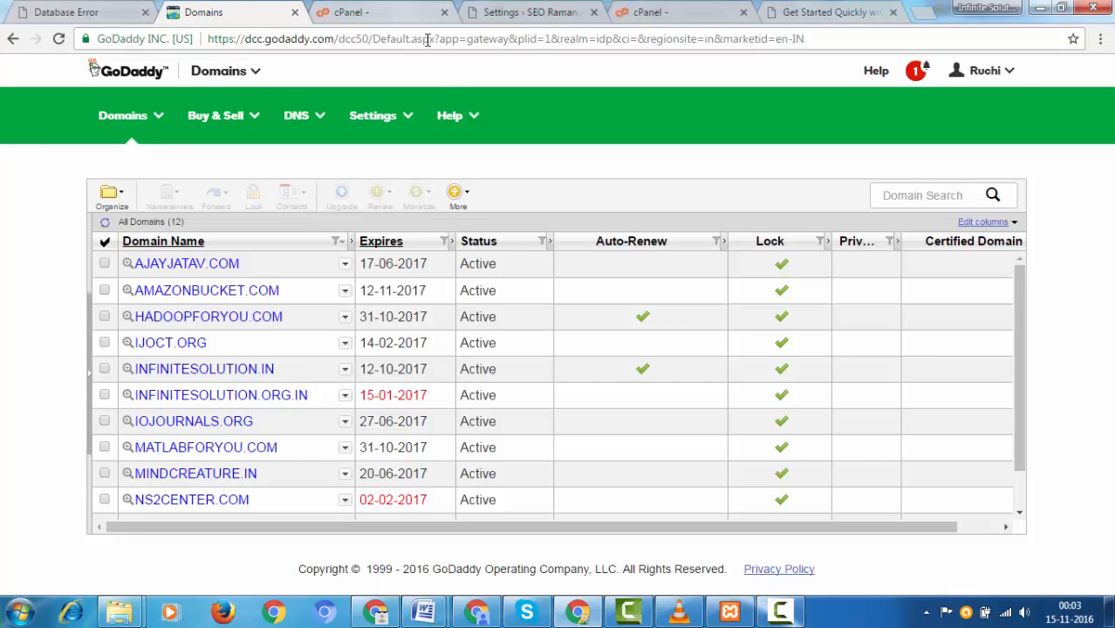
left_click(782, 614)
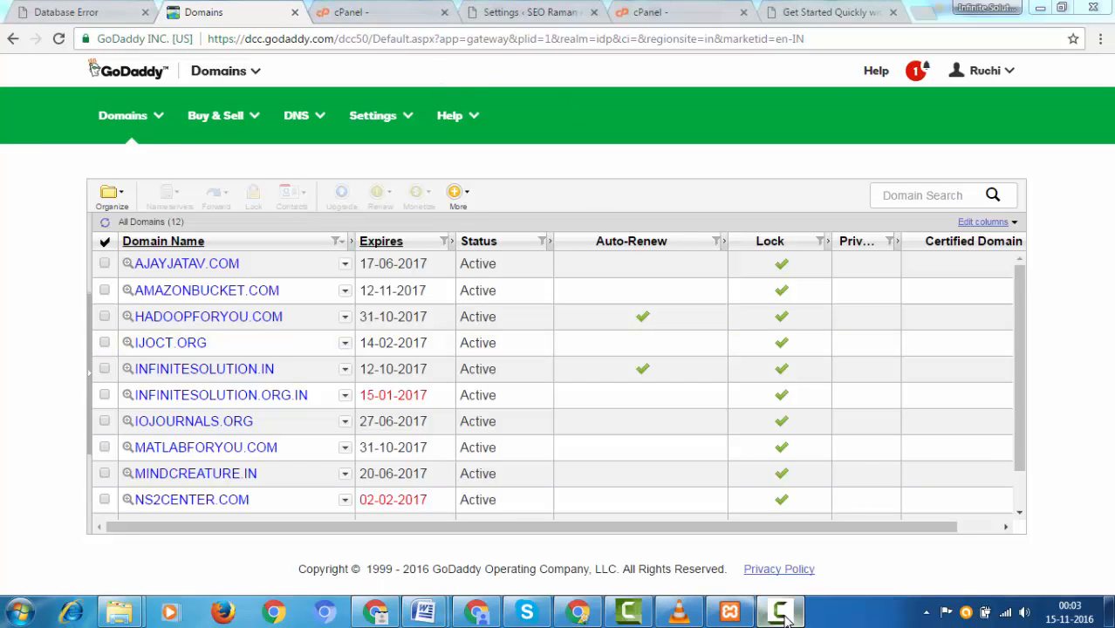